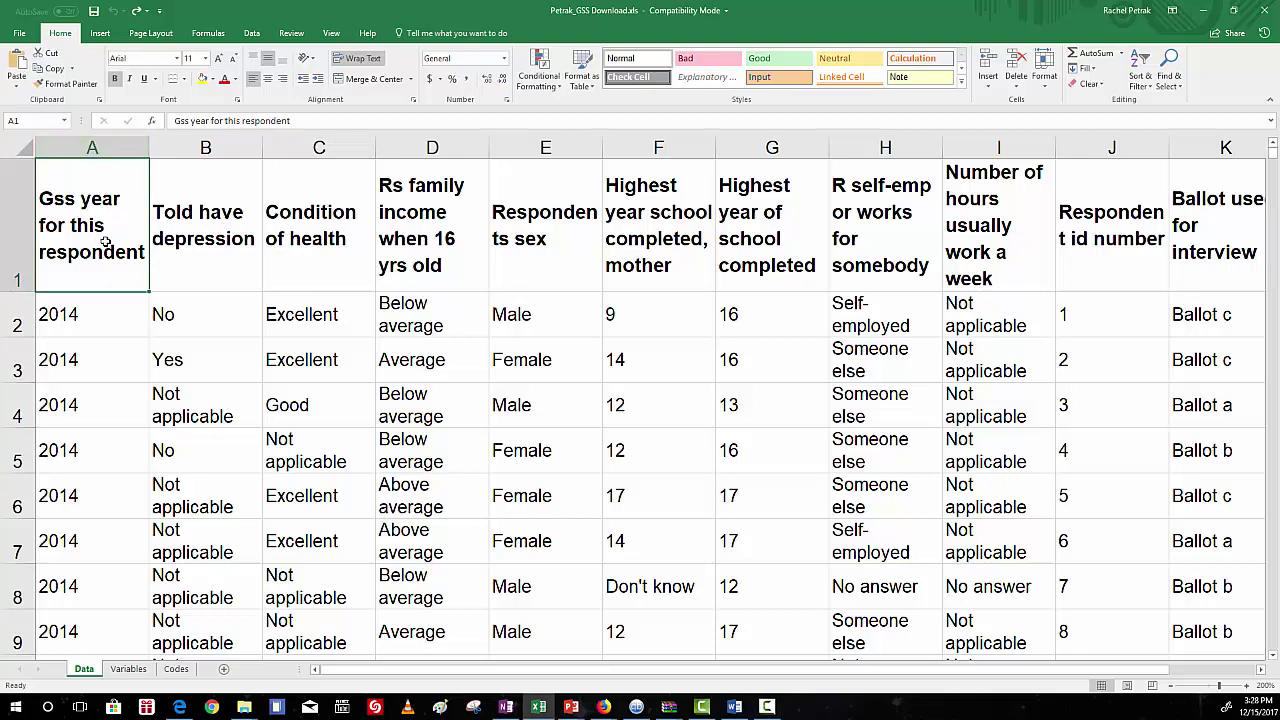
- Examine the variable headings in row 1 and the individual respondent records in the rows below them
{"action": "mouse_move", "coordinate": [106, 246]}
{"action": "left_mouse_down"}
{"action": "mouse_move", "coordinate": [663, 214]}
{"action": "mouse_move", "coordinate": [1168, 208]}
{"action": "left_mouse_up"}
{"action": "left_click", "coordinate": [717, 450]}
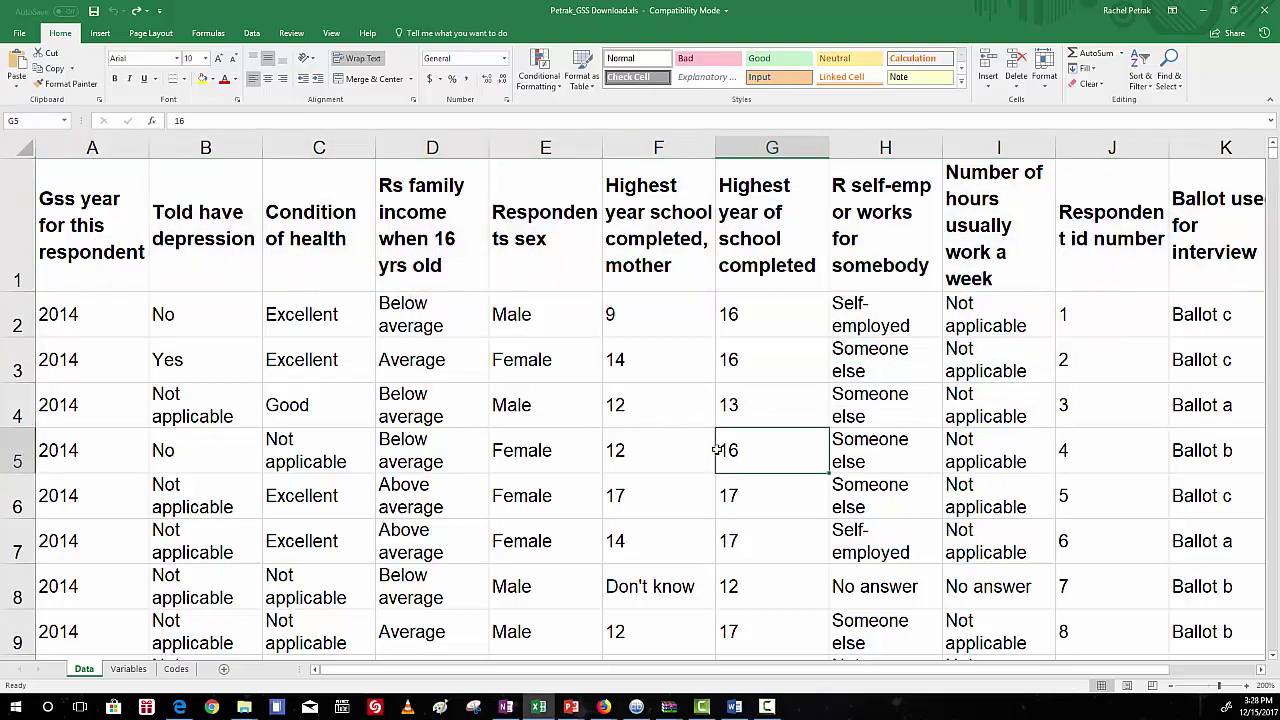
{"action": "left_click", "coordinate": [22, 309]}
{"action": "left_click_drag", "start_coordinate": [22, 309], "coordinate": [24, 362]}
{"action": "left_click", "coordinate": [72, 445]}
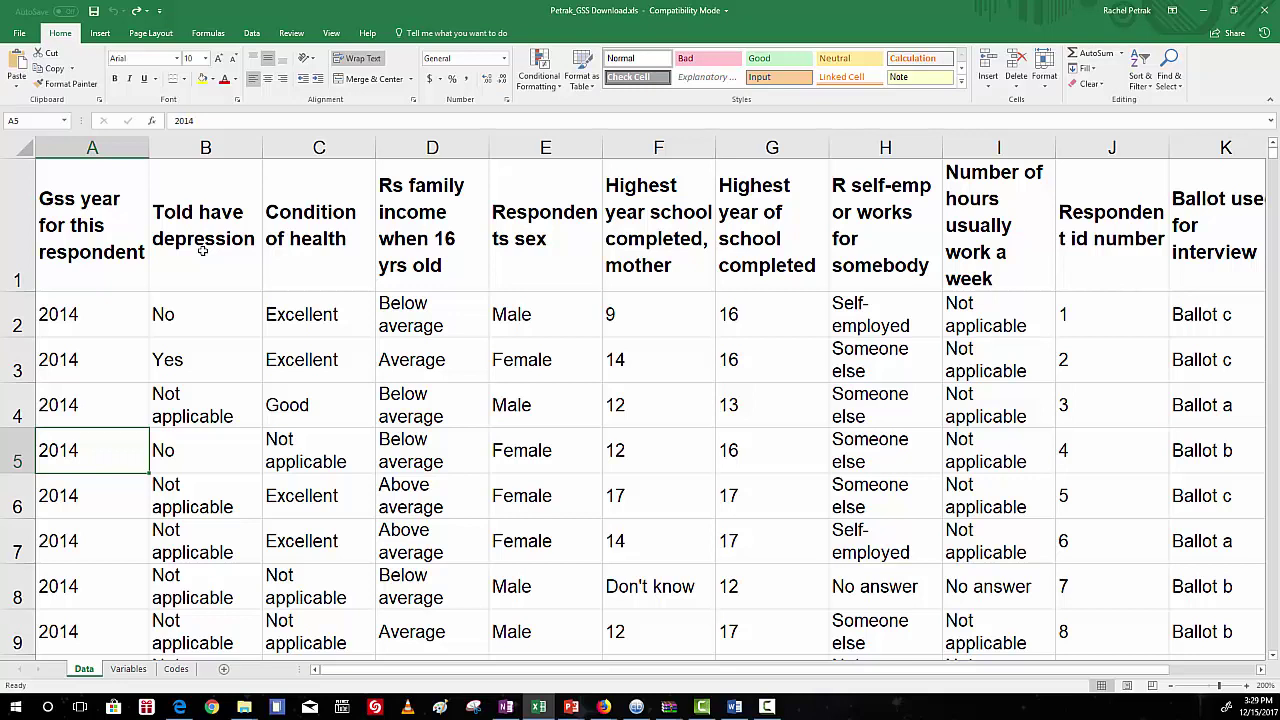
{"action": "left_click", "coordinate": [185, 360]}
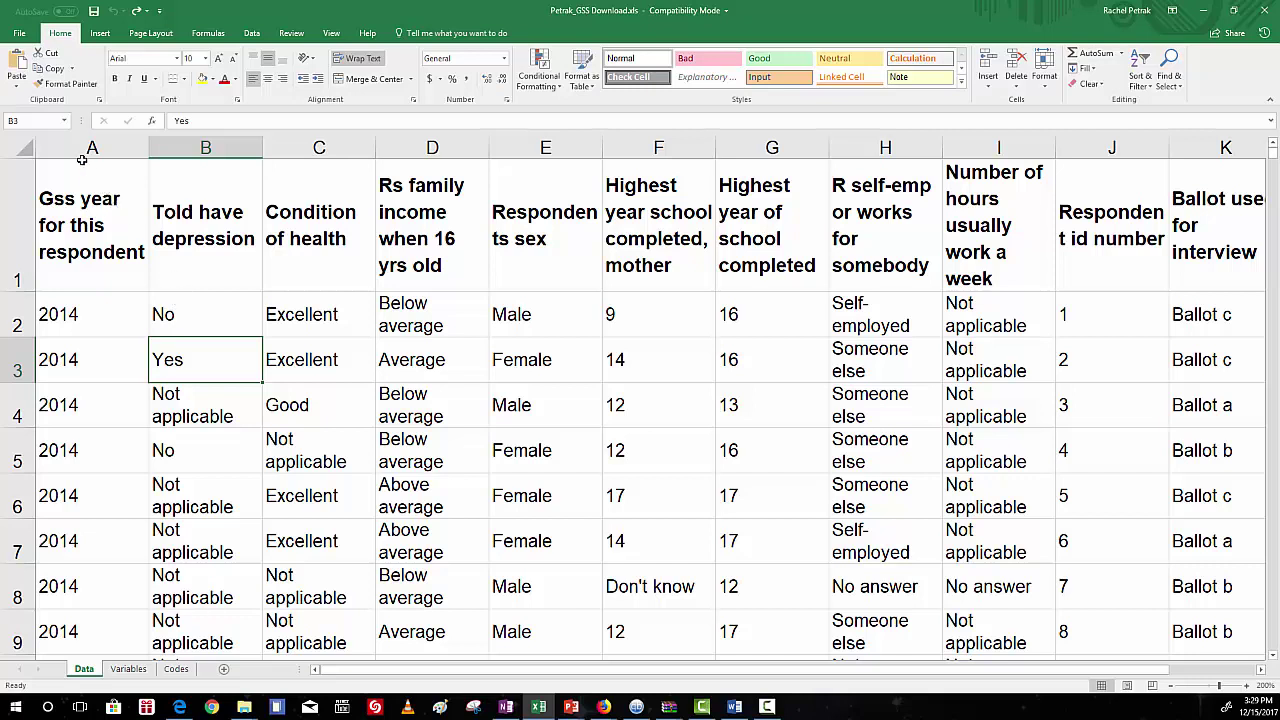
- Convert the survey data range A1:K2539 into a table that uses the first row as headers
{"action": "left_click", "coordinate": [65, 185]}
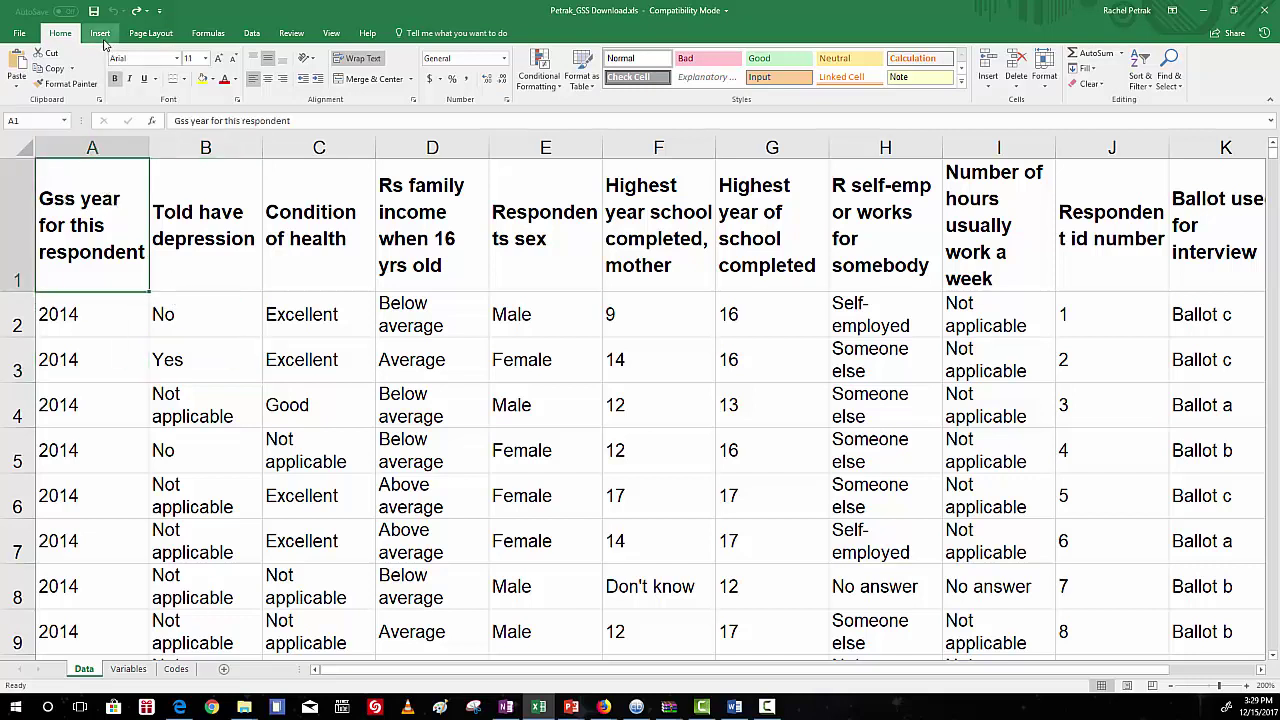
{"action": "left_click", "coordinate": [100, 35]}
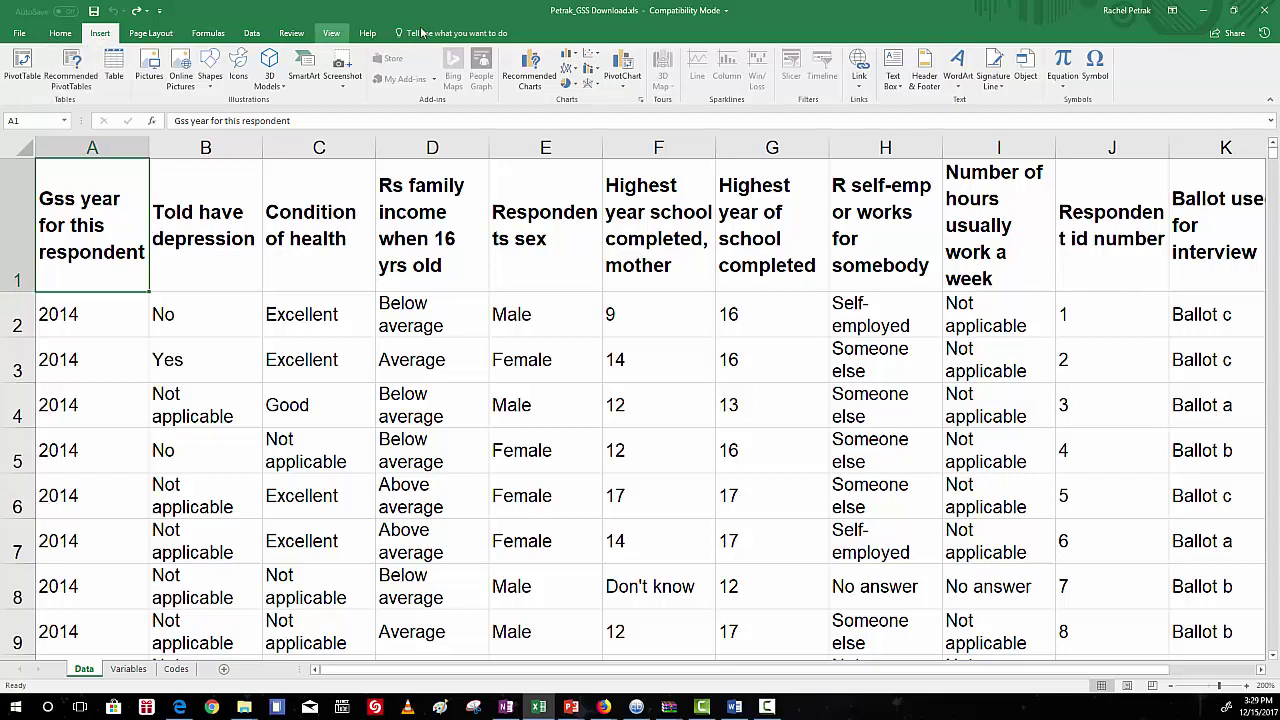
{"action": "left_click", "coordinate": [113, 85]}
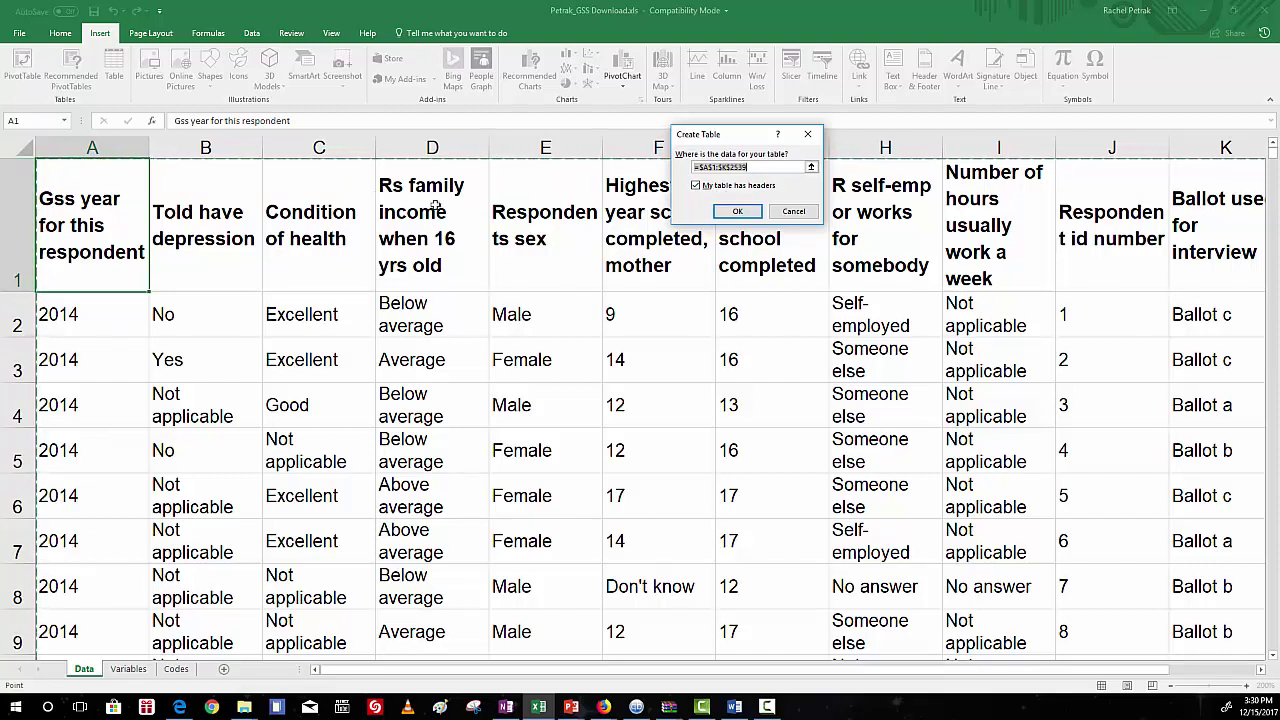
{"action": "left_click", "coordinate": [728, 214]}
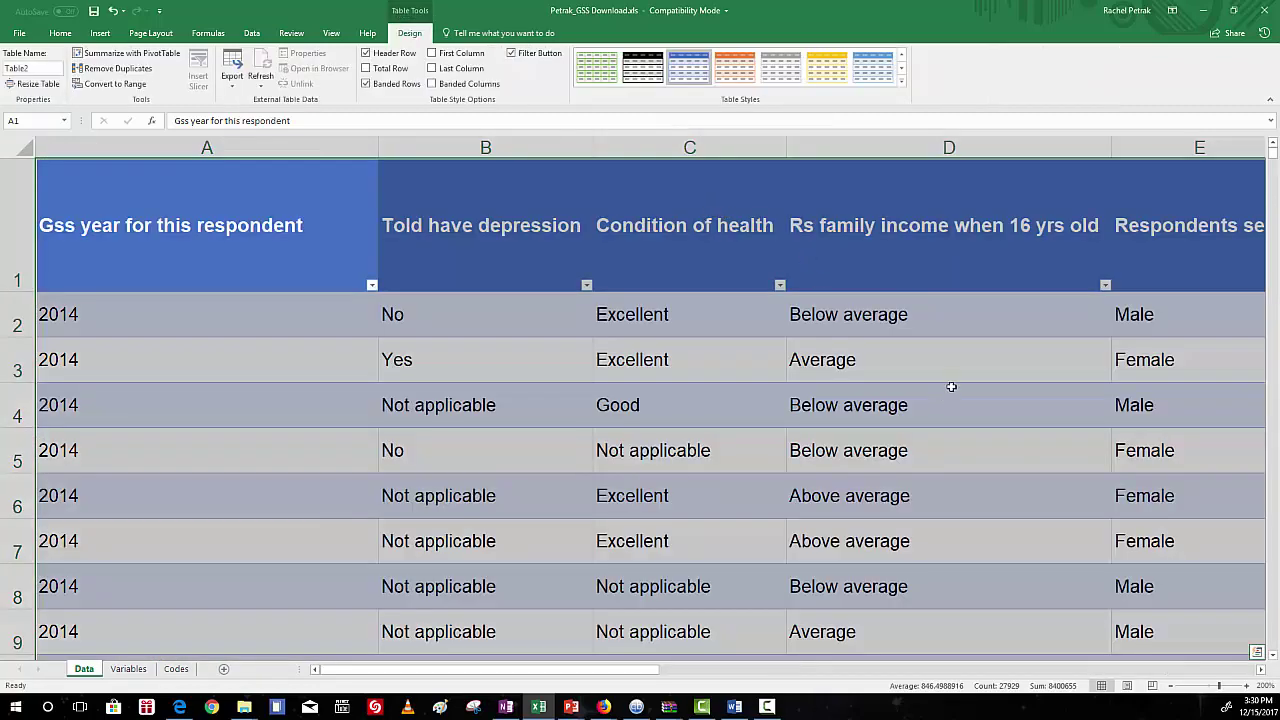
- Reduce the Data sheet's zoom to 100% and deselect the table by selecting a single cell in it
{"action": "left_click", "coordinate": [1171, 687]}
{"action": "left_click", "coordinate": [1171, 687]}
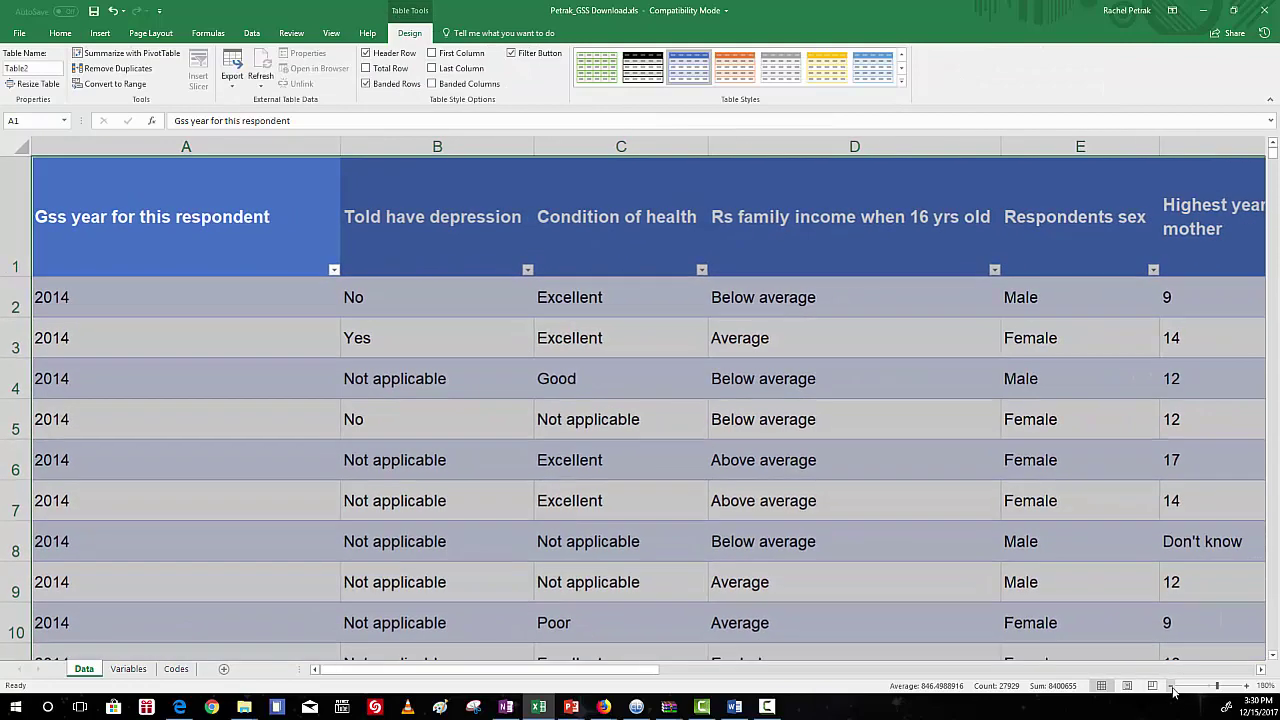
{"action": "left_click", "coordinate": [1171, 687]}
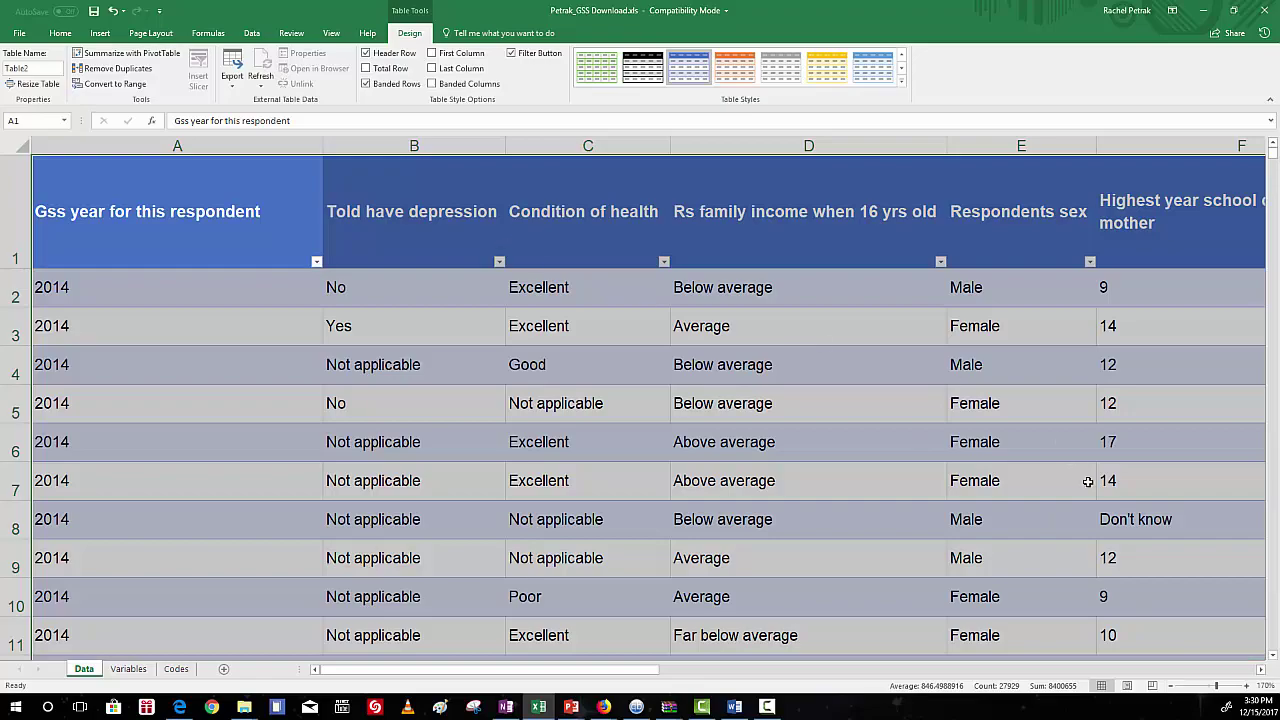
{"action": "left_click", "coordinate": [1171, 687]}
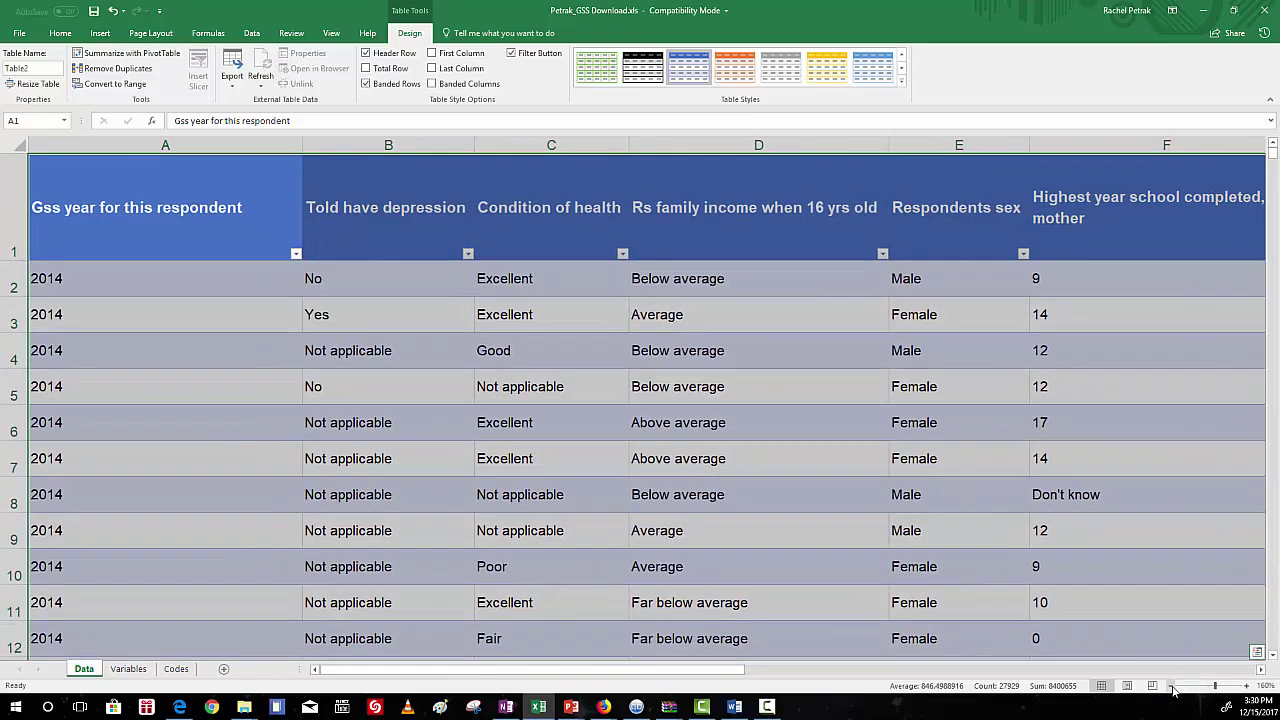
{"action": "left_click", "coordinate": [1171, 687]}
{"action": "left_click", "coordinate": [1171, 687]}
{"action": "left_click", "coordinate": [1171, 687]}
{"action": "left_click", "coordinate": [1171, 687]}
{"action": "left_click", "coordinate": [1171, 687]}
{"action": "left_click", "coordinate": [1171, 687]}
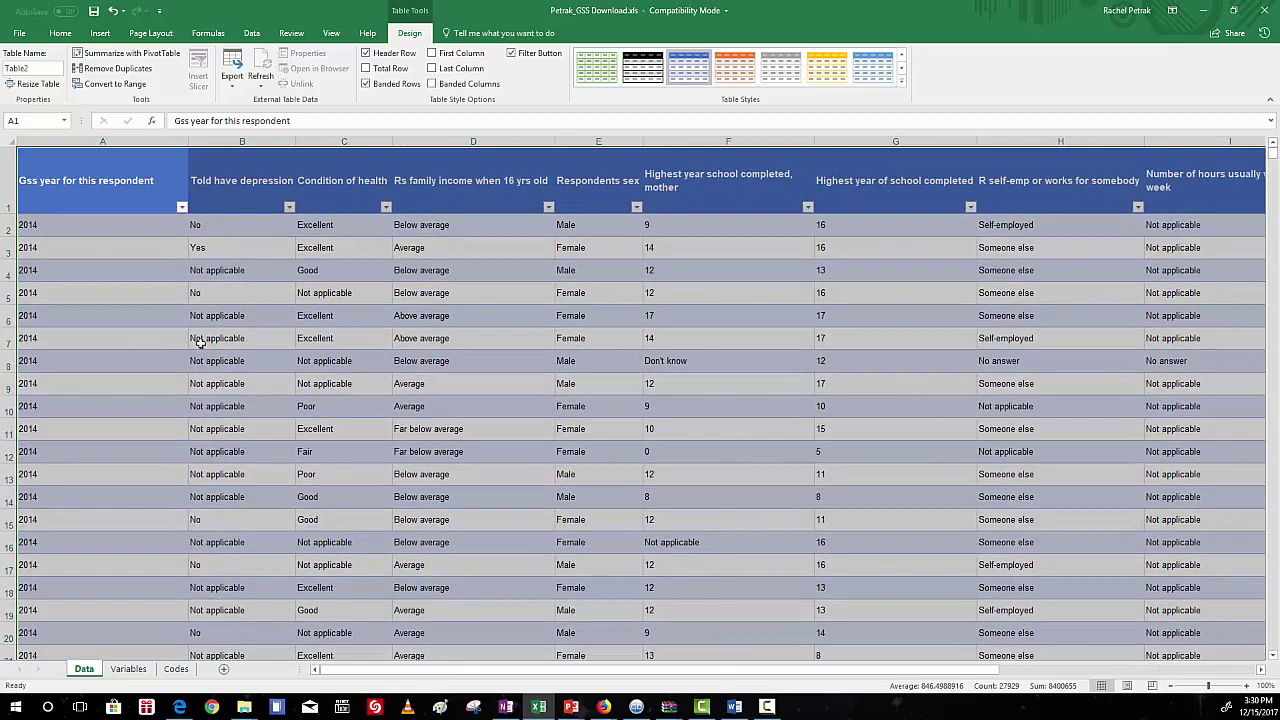
{"action": "left_click", "coordinate": [258, 331]}
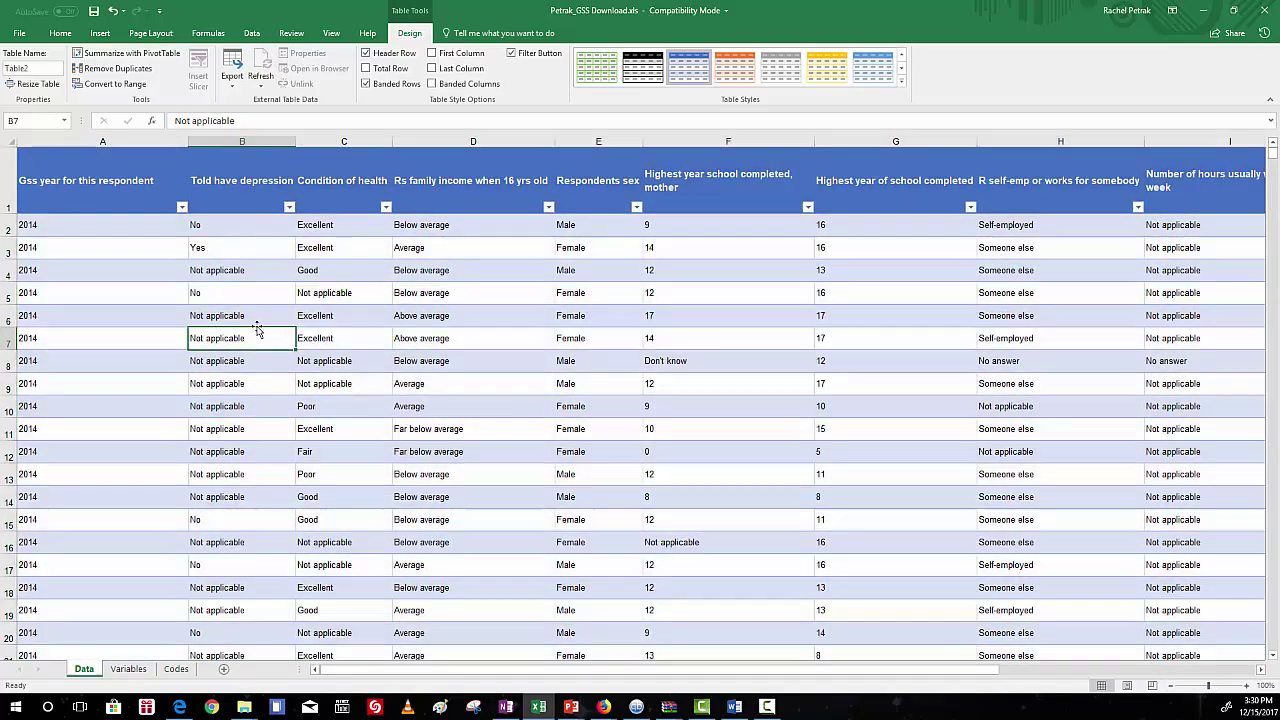
- Sort the table A to Z by the Told have depression column
{"action": "left_click", "coordinate": [289, 208]}
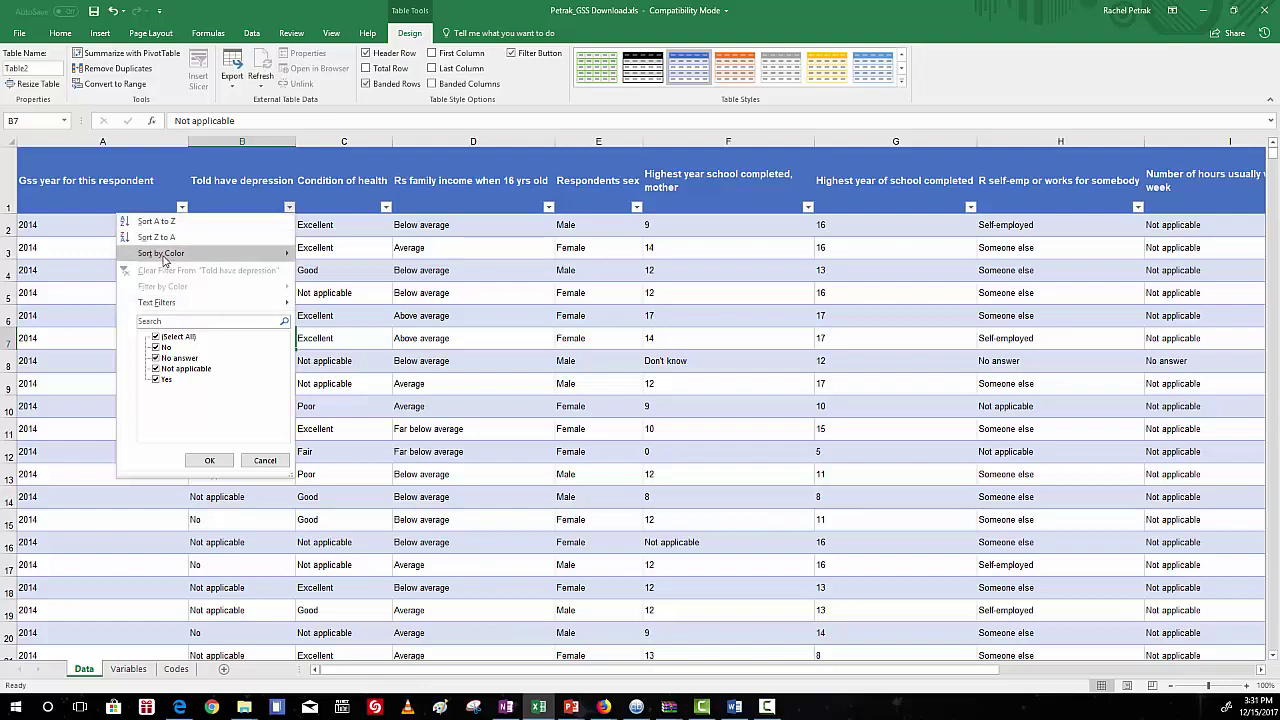
{"action": "mouse_move", "coordinate": [164, 257]}
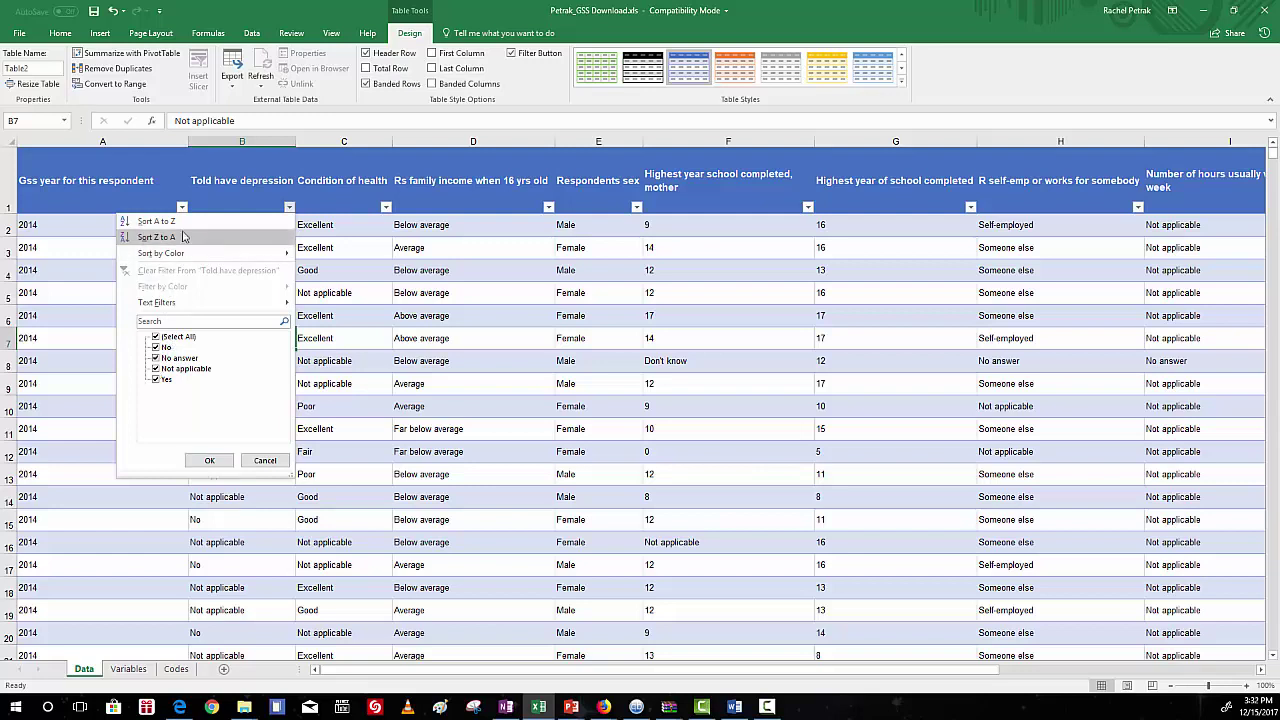
{"action": "left_click", "coordinate": [289, 207]}
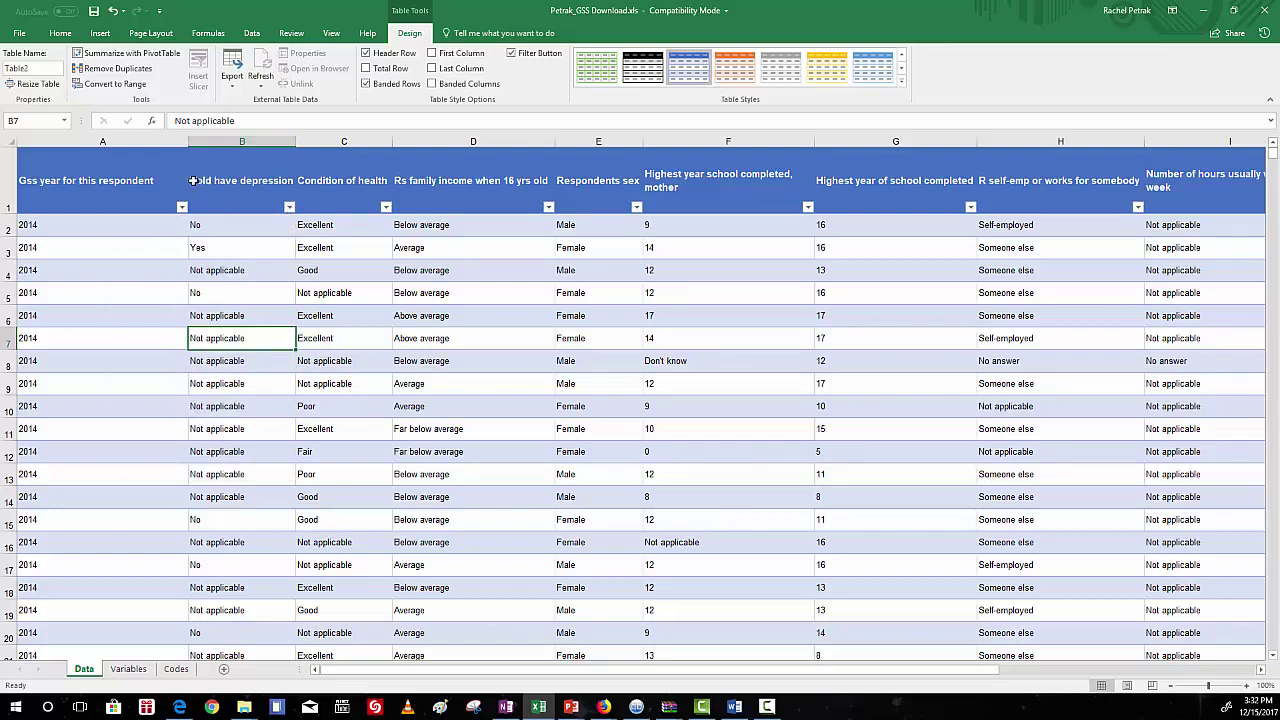
{"action": "left_click", "coordinate": [287, 207]}
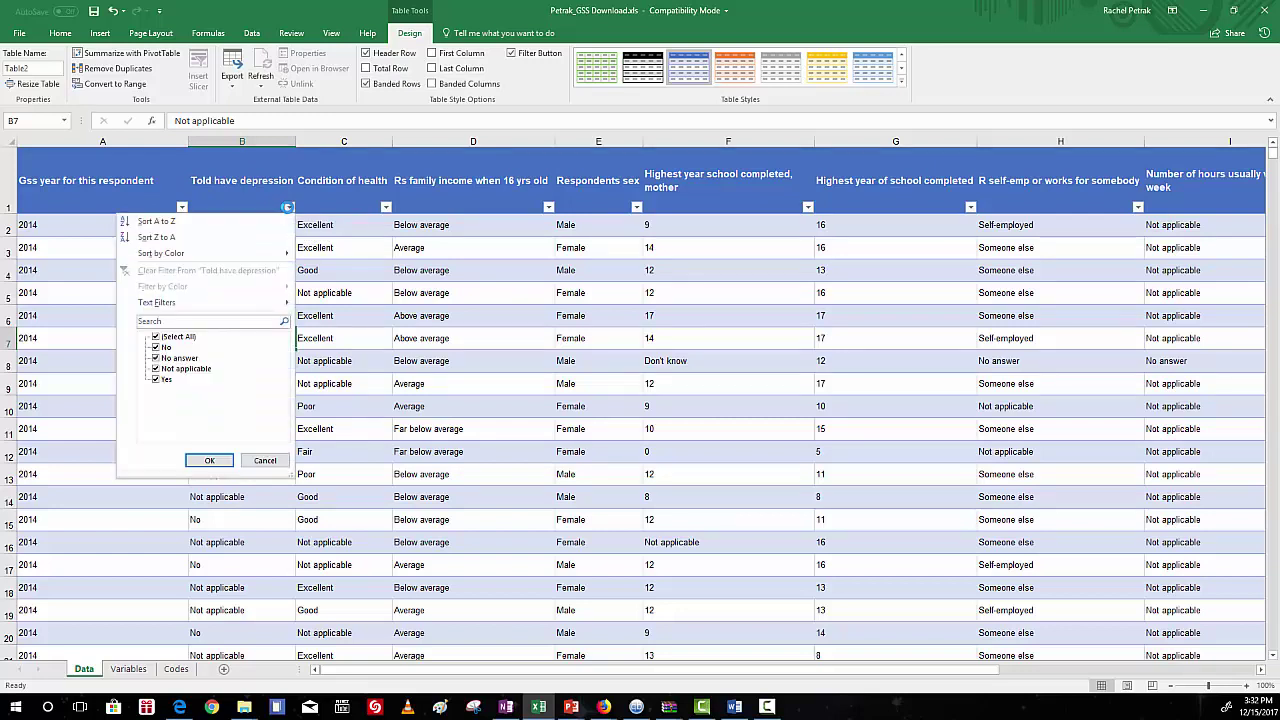
{"action": "left_click", "coordinate": [165, 221]}
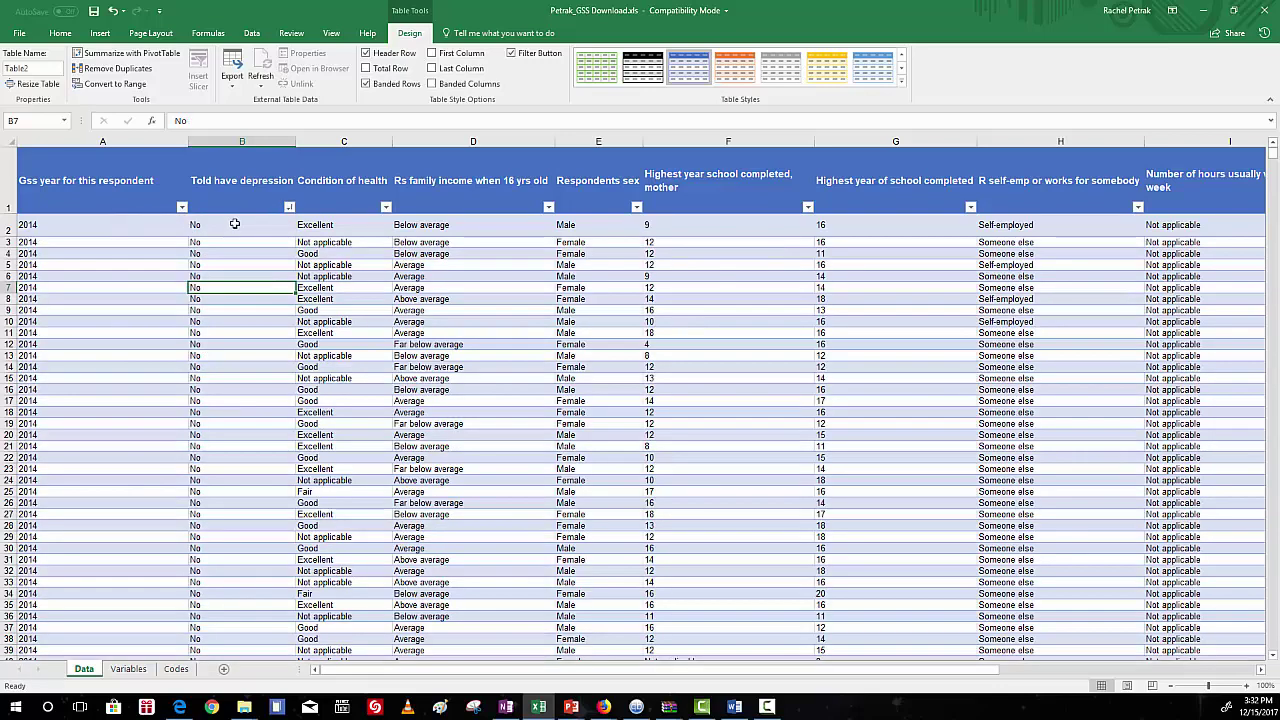
- Sort the table Z to A by the Told have depression column and look through the Yes responses
{"action": "left_click", "coordinate": [289, 207]}
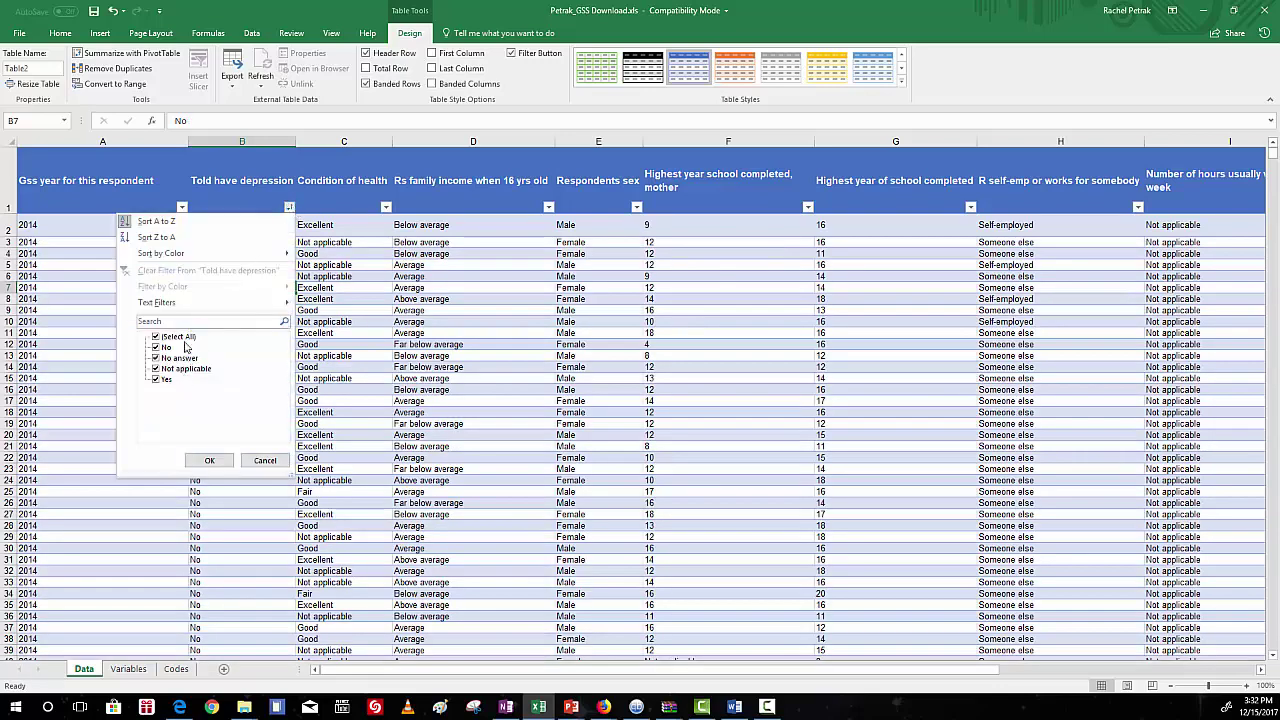
{"action": "left_click", "coordinate": [157, 237]}
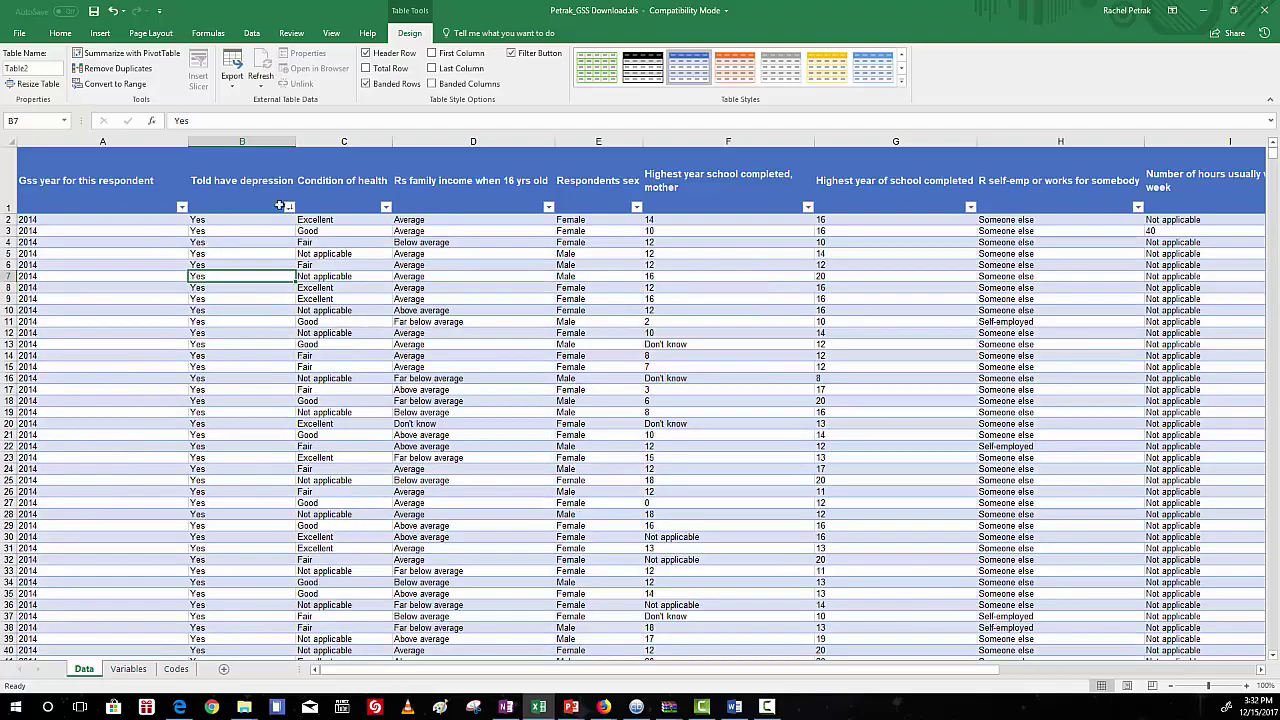
{"action": "scroll", "coordinate": [224, 452], "scroll_direction": "down", "scroll_amount": 20}
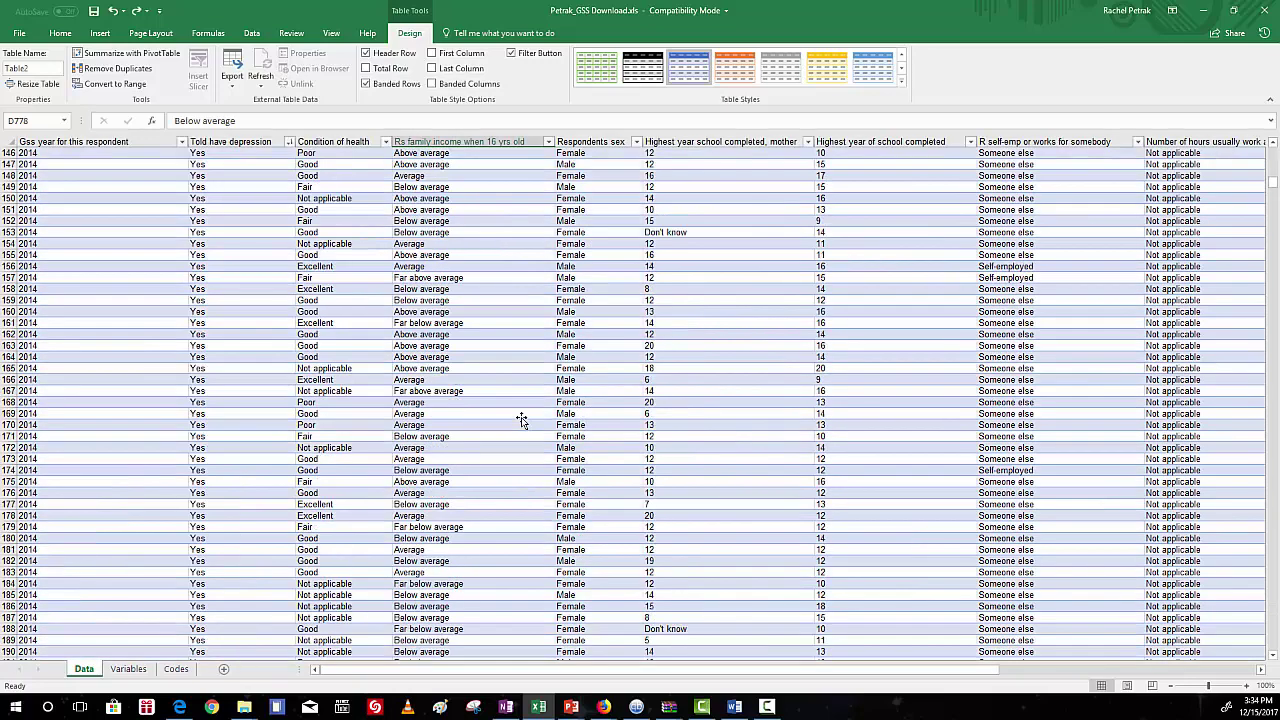
- Return the Told have depression column to A to Z sort order
{"action": "scroll", "coordinate": [521, 418], "scroll_direction": "up", "scroll_amount": 16}
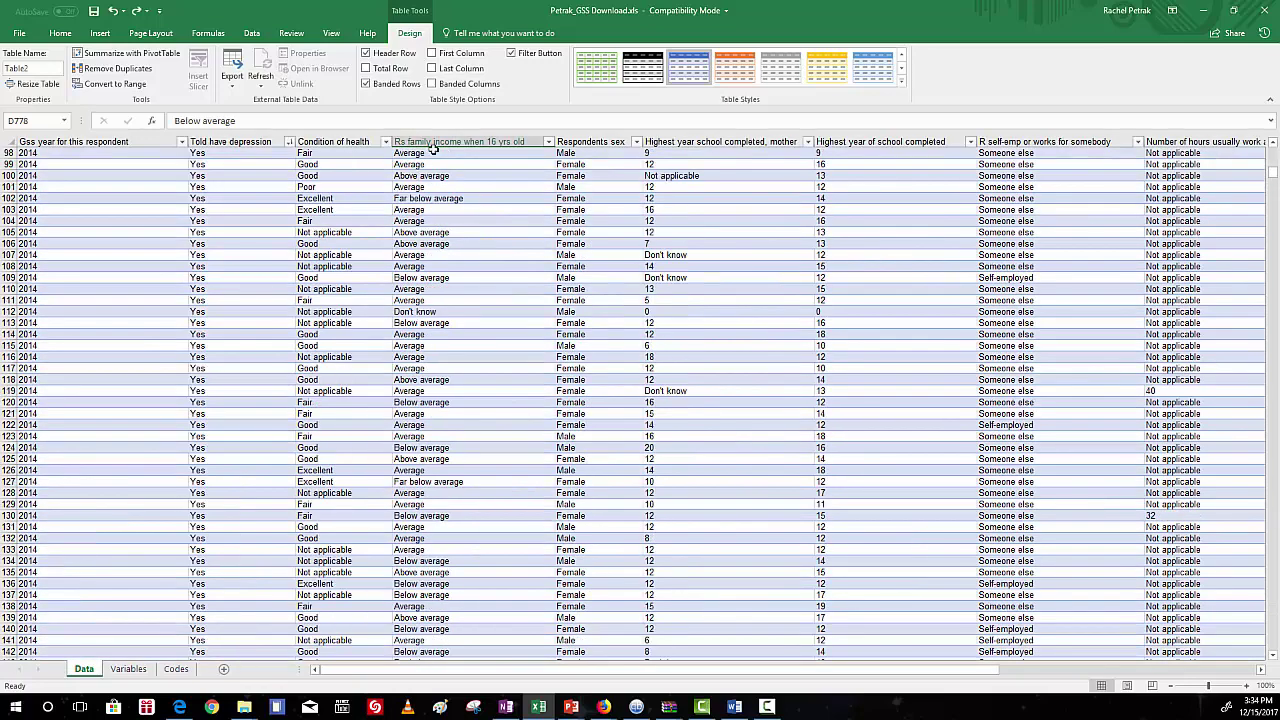
{"action": "scroll", "coordinate": [276, 200], "scroll_direction": "up", "scroll_amount": 20}
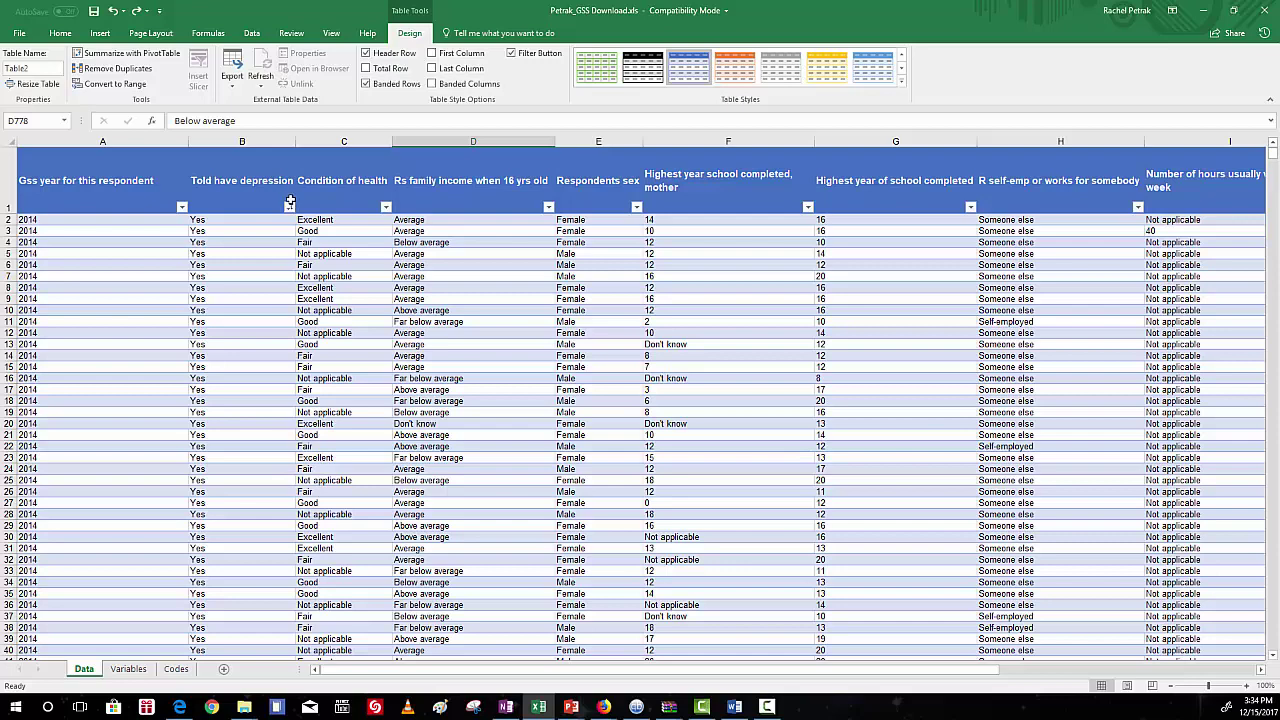
{"action": "left_click", "coordinate": [289, 206]}
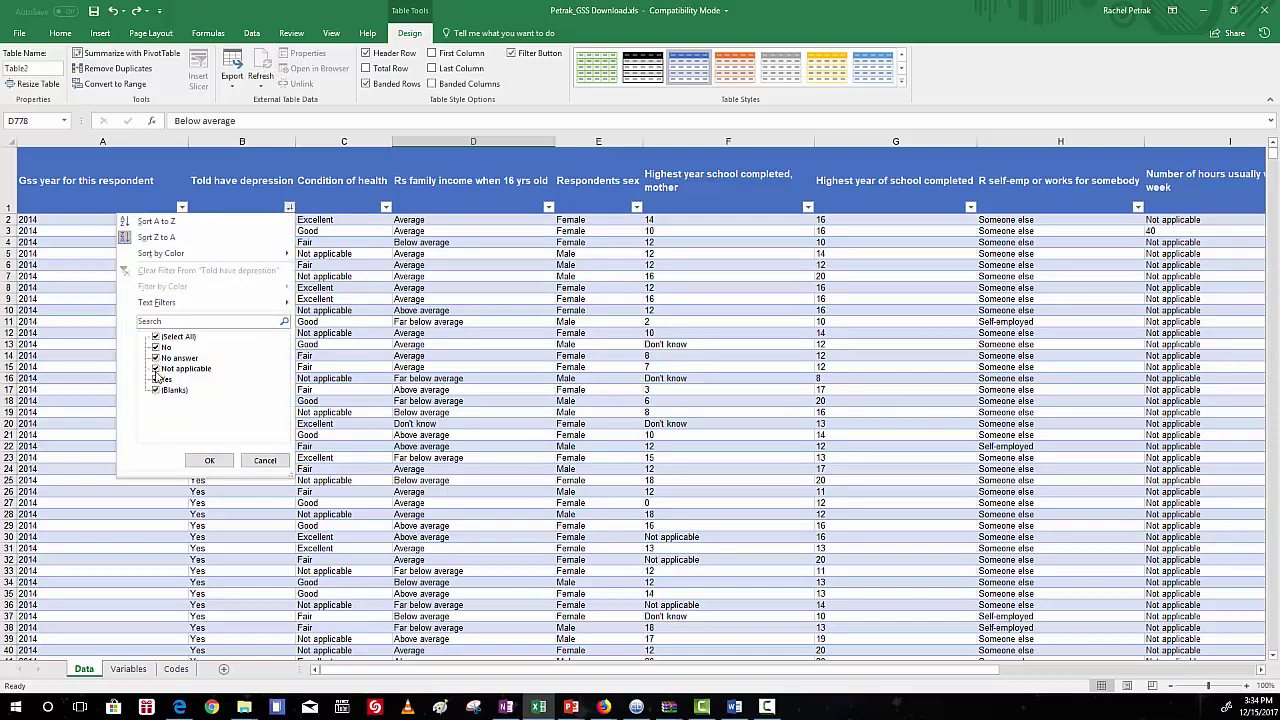
{"action": "left_click", "coordinate": [156, 221]}
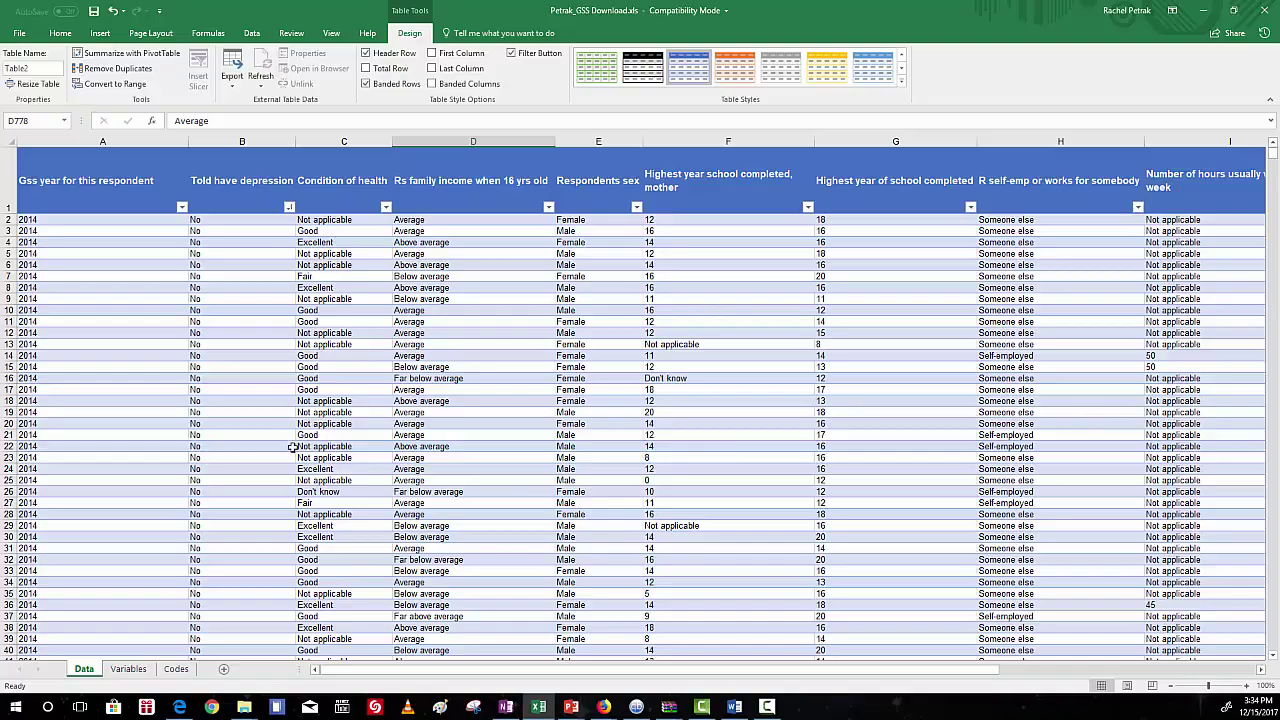
- Delete rows 1026 to 1031, where Told have depression is No answer
{"action": "scroll", "coordinate": [265, 495], "scroll_direction": "down", "scroll_amount": 12}
{"action": "scroll", "coordinate": [258, 503], "scroll_direction": "down", "scroll_amount": 20}
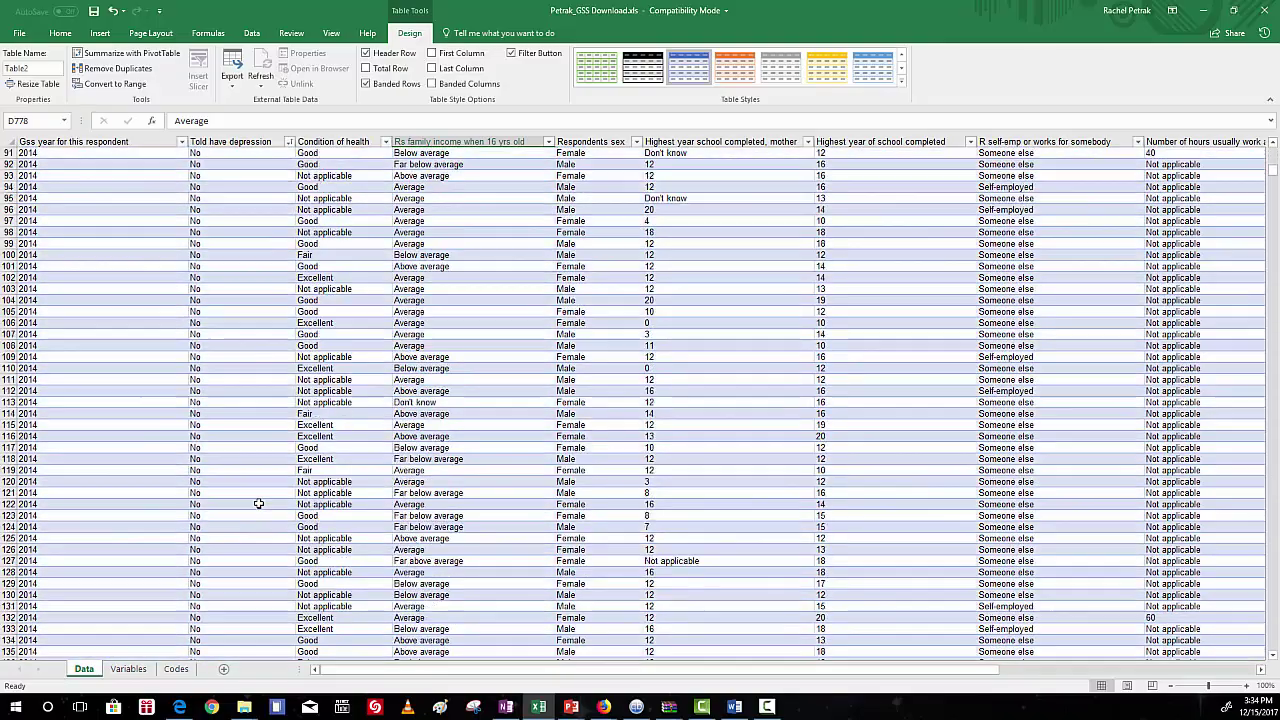
{"action": "scroll", "coordinate": [258, 503], "scroll_direction": "down", "scroll_amount": 20}
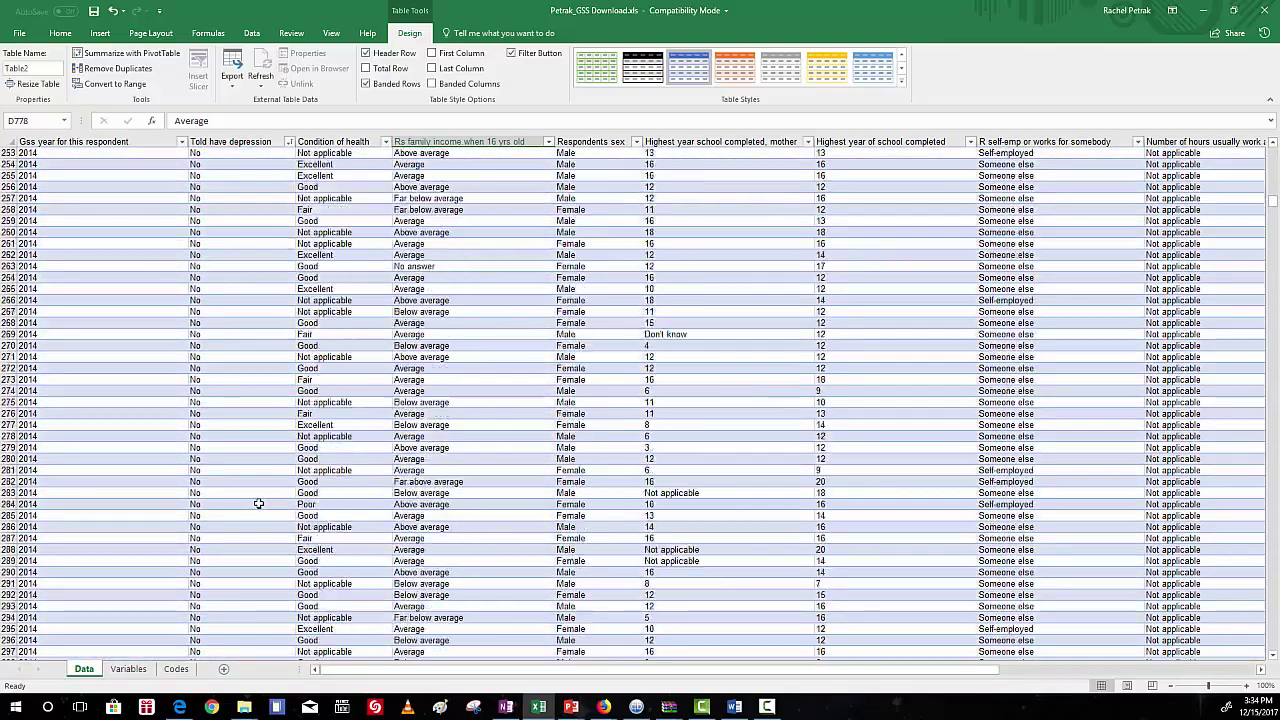
{"action": "scroll", "coordinate": [258, 503], "scroll_direction": "down", "scroll_amount": 20}
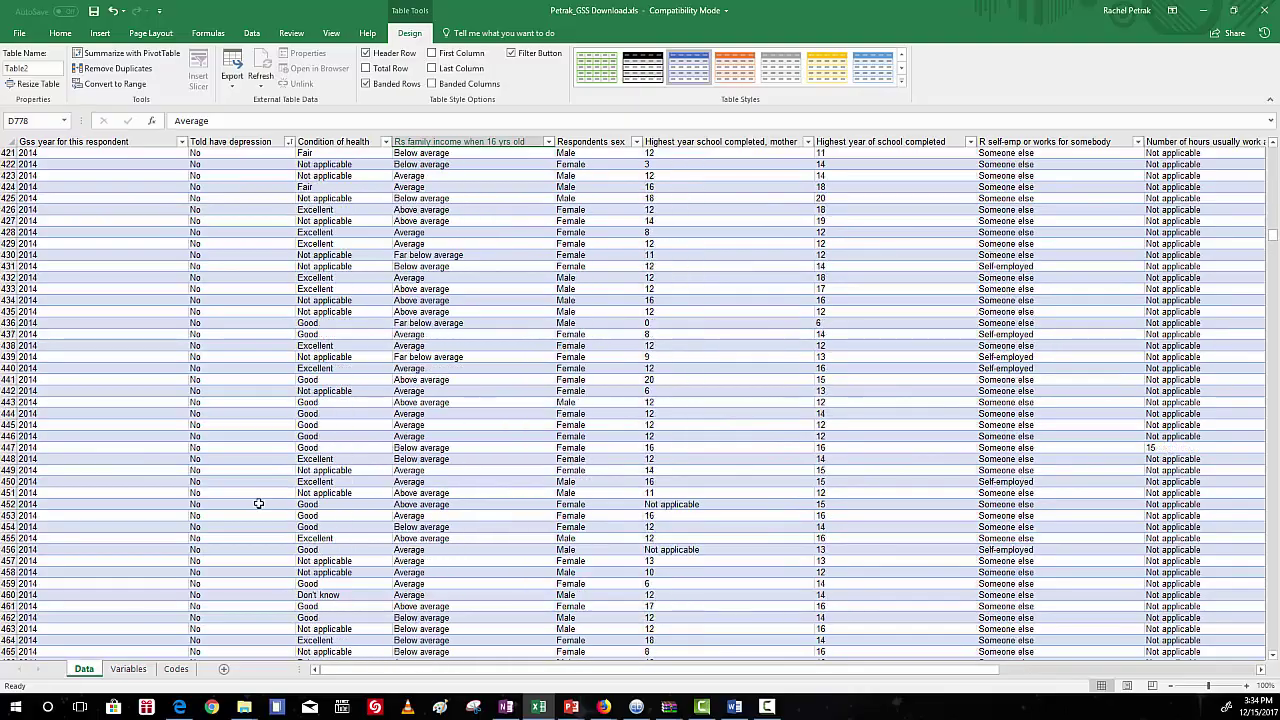
{"action": "scroll", "coordinate": [258, 503], "scroll_direction": "down", "scroll_amount": 20}
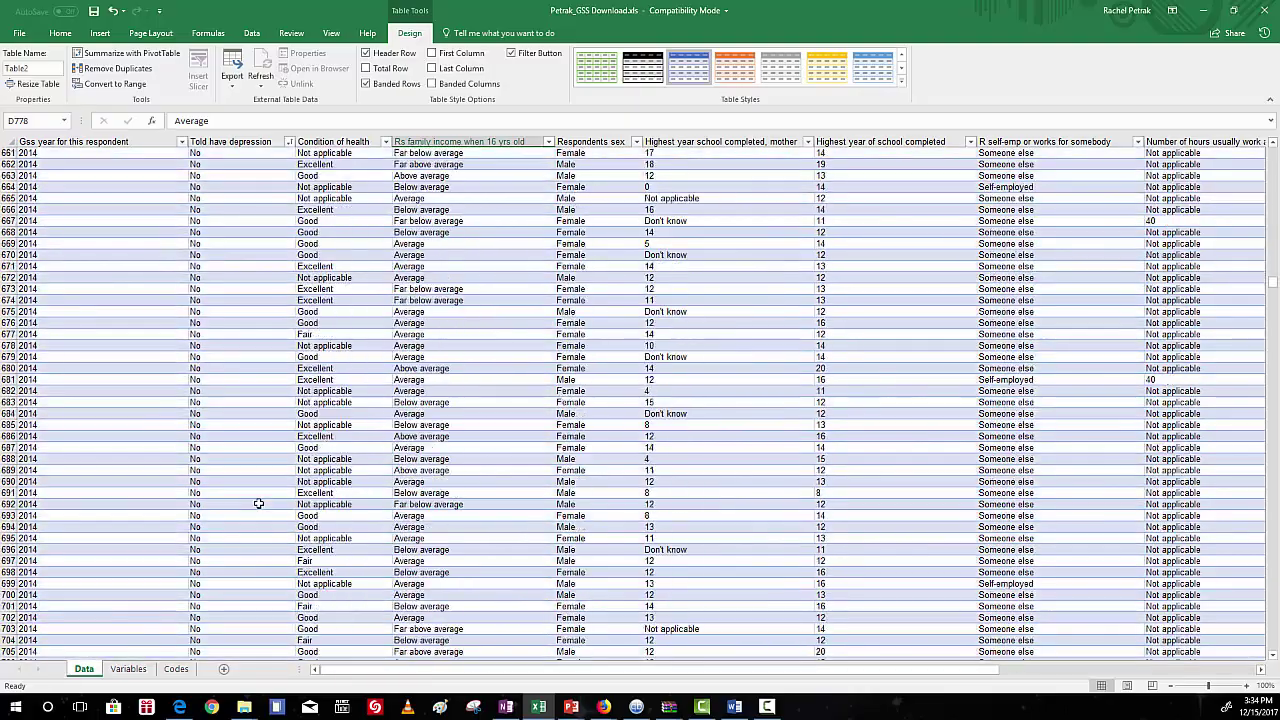
{"action": "scroll", "coordinate": [258, 503], "scroll_direction": "down", "scroll_amount": 20}
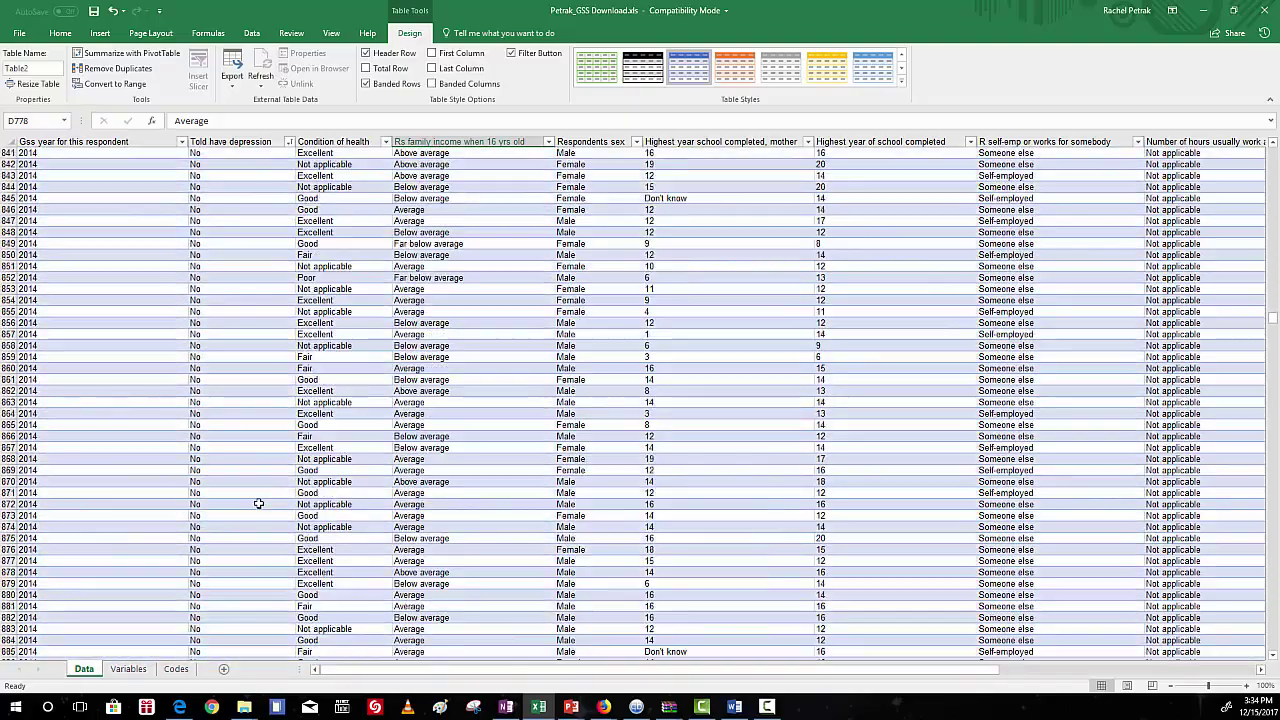
{"action": "scroll", "coordinate": [258, 503], "scroll_direction": "down", "scroll_amount": 14}
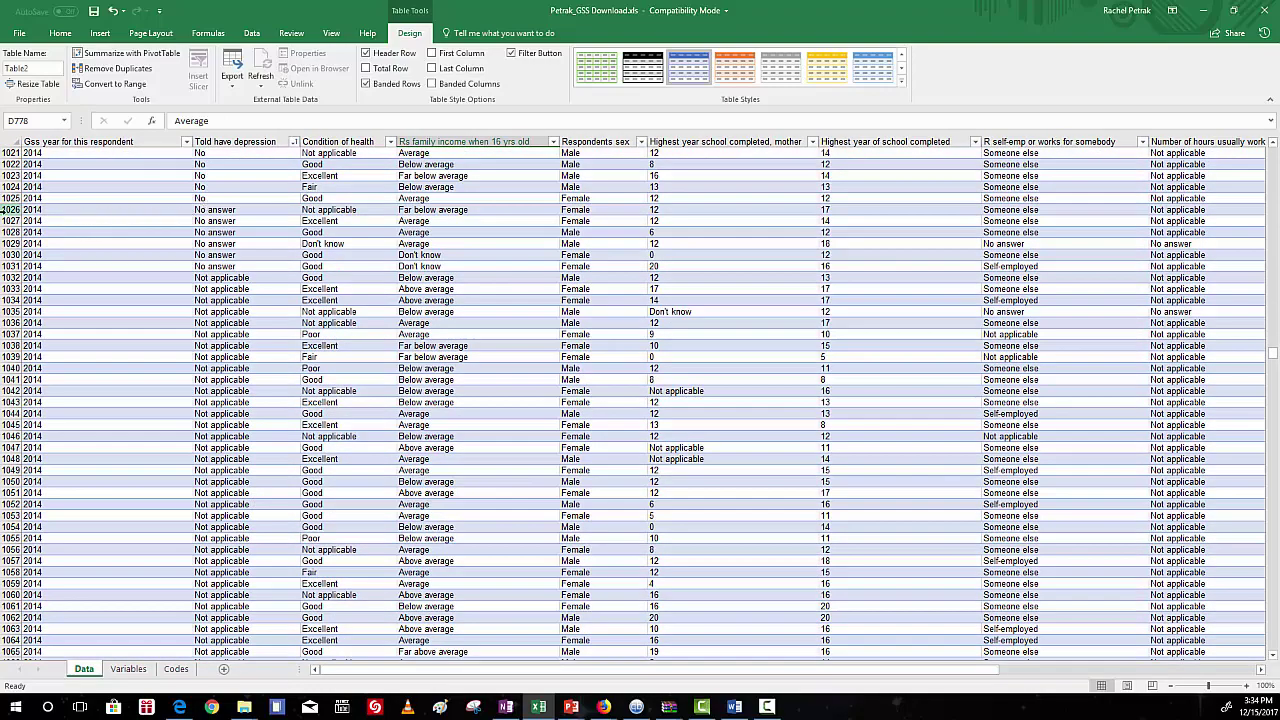
{"action": "left_click", "coordinate": [10, 209]}
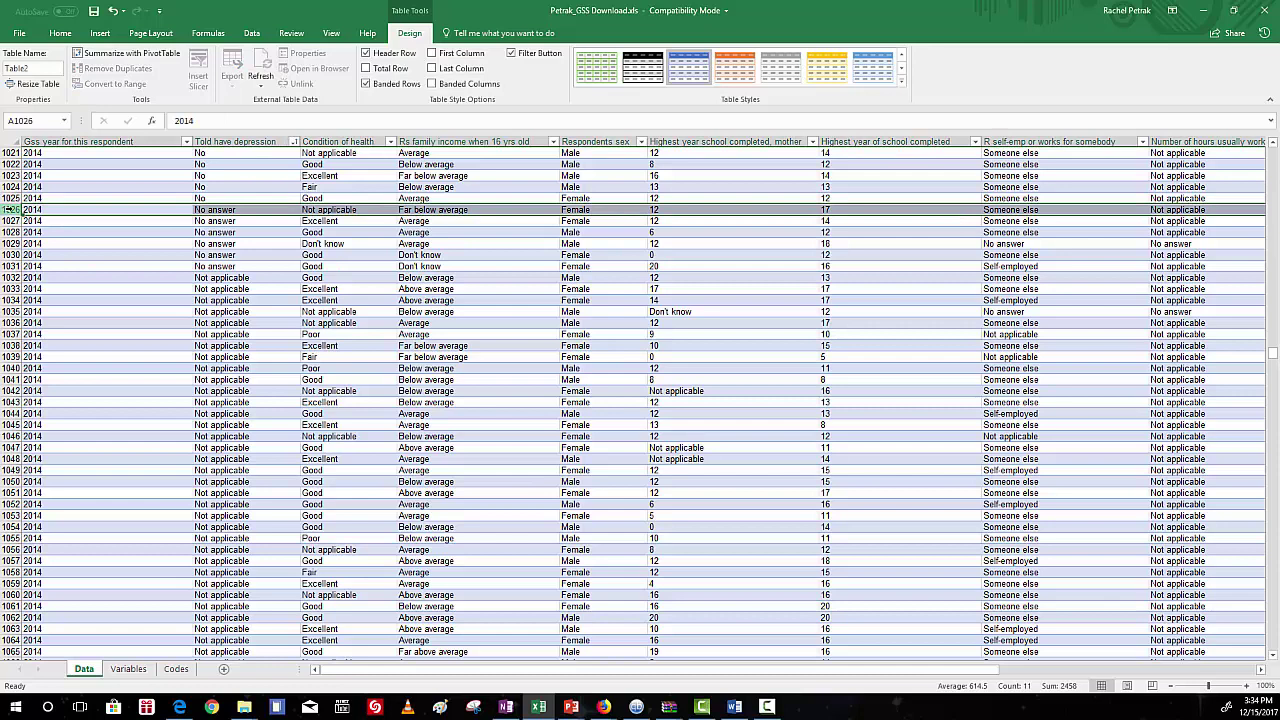
{"action": "left_click_drag", "start_coordinate": [12, 209], "coordinate": [12, 266]}
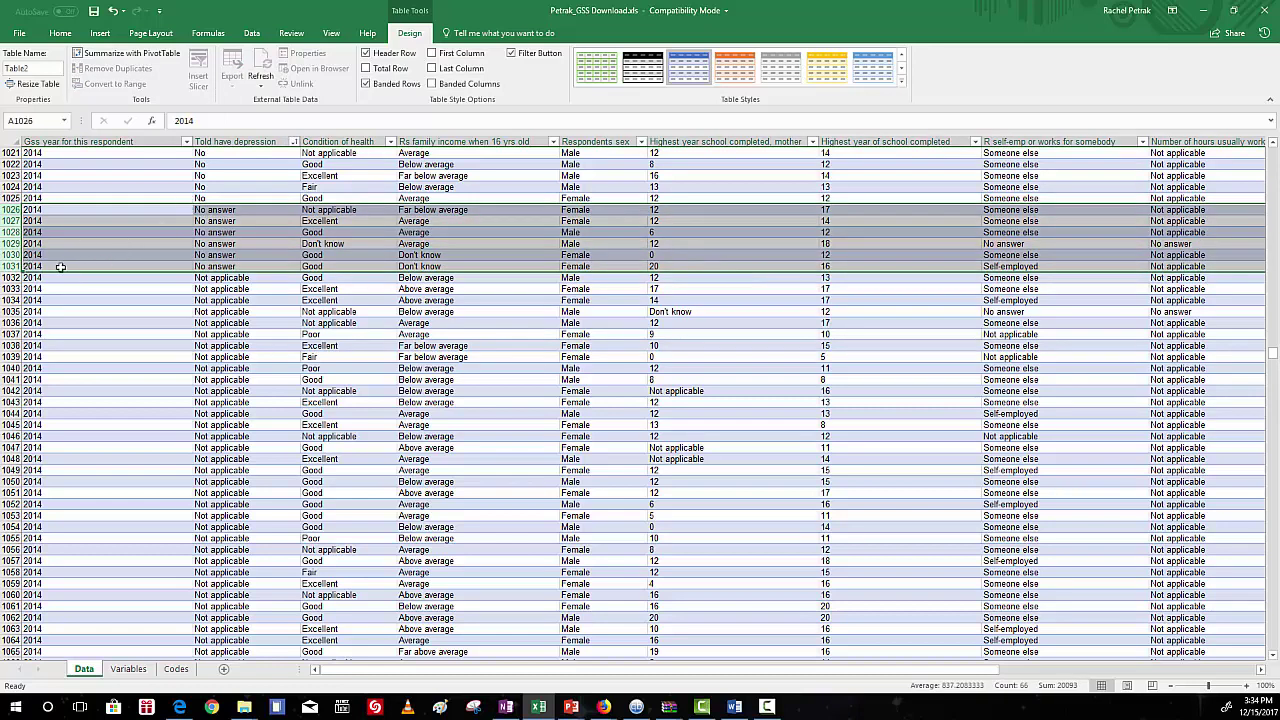
{"action": "left_click", "coordinate": [10, 209]}
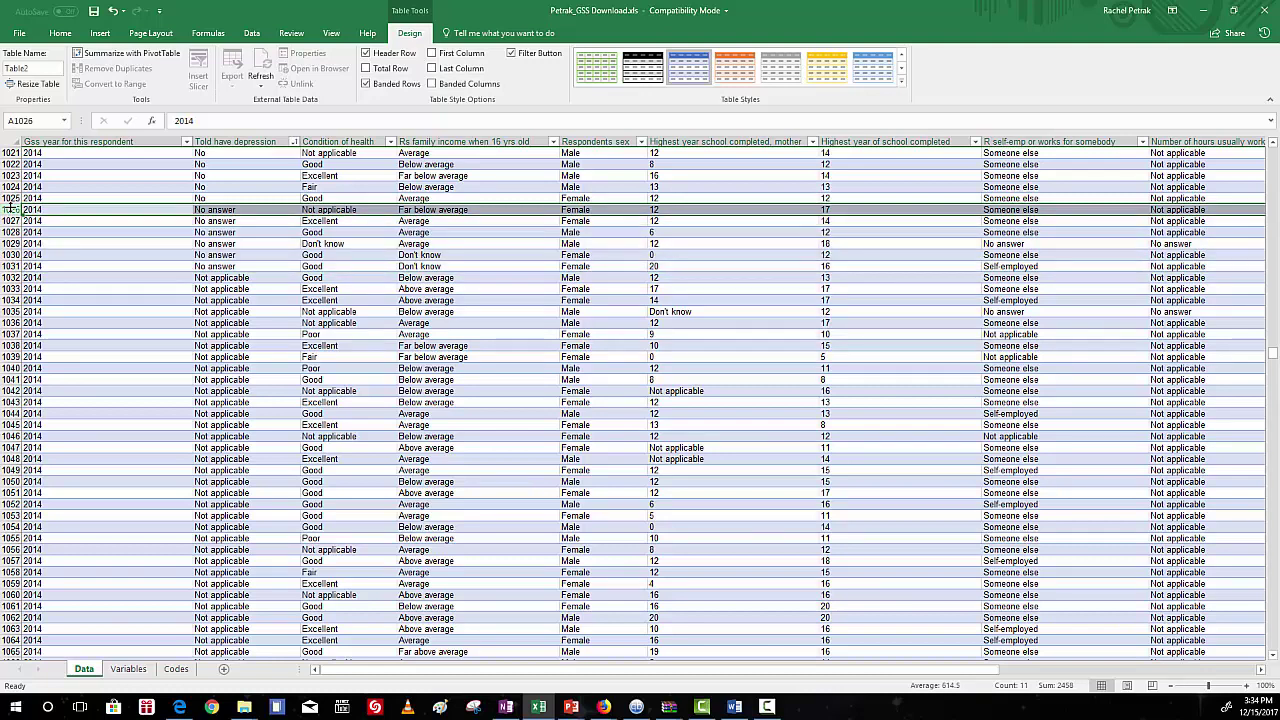
{"action": "left_click_drag", "start_coordinate": [10, 209], "coordinate": [10, 267]}
{"action": "right_click", "coordinate": [173, 235]}
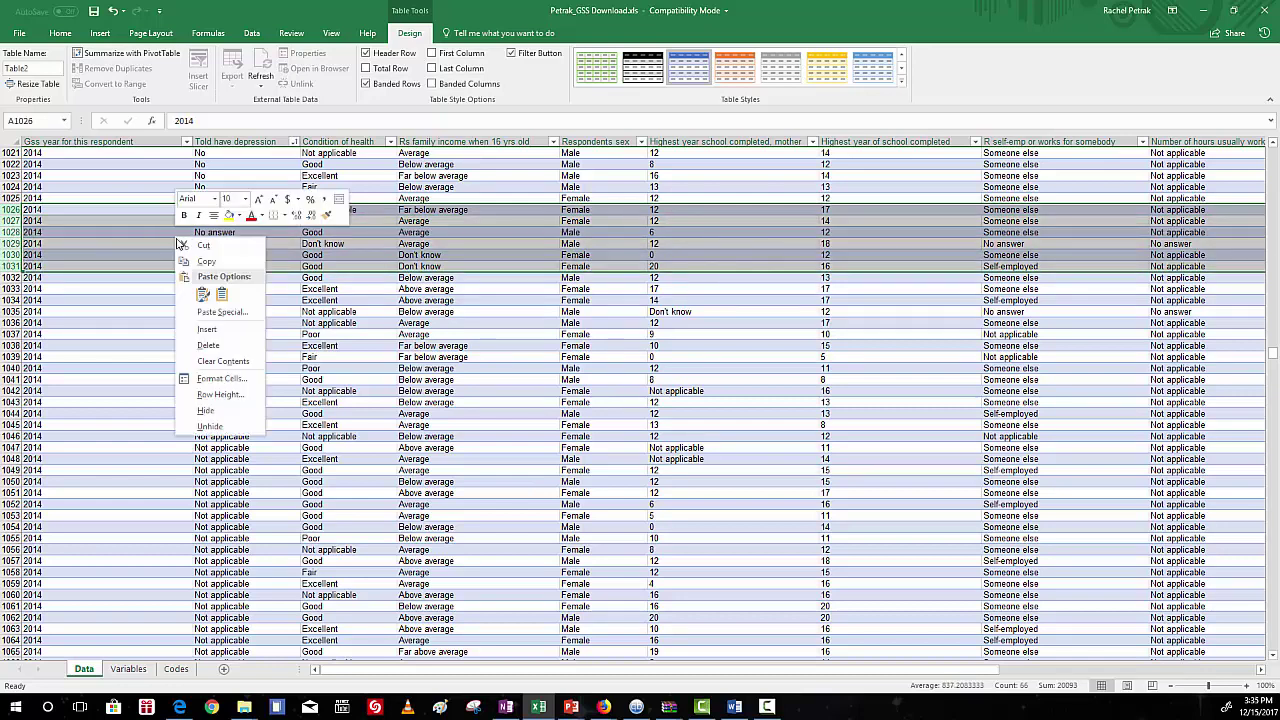
{"action": "left_click", "coordinate": [208, 346]}
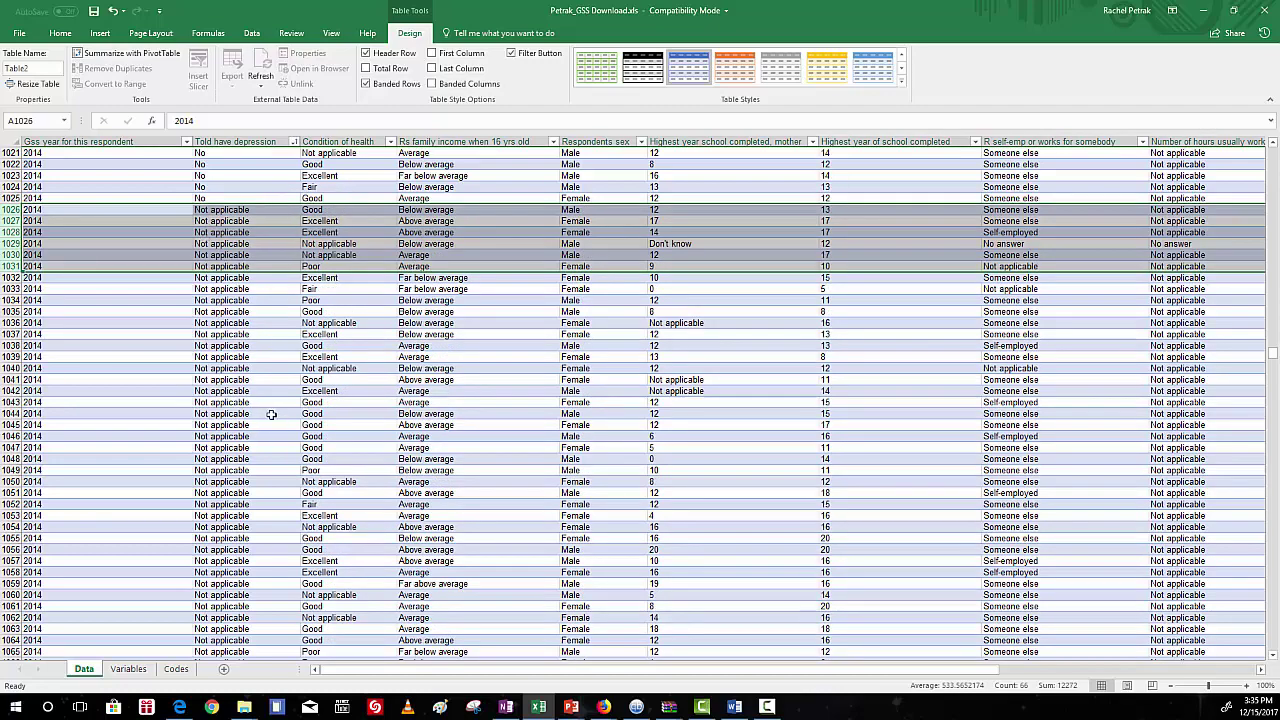
- Delete rows 1026 to 2313, where Told have depression is Not applicable
{"action": "left_click", "coordinate": [270, 414]}
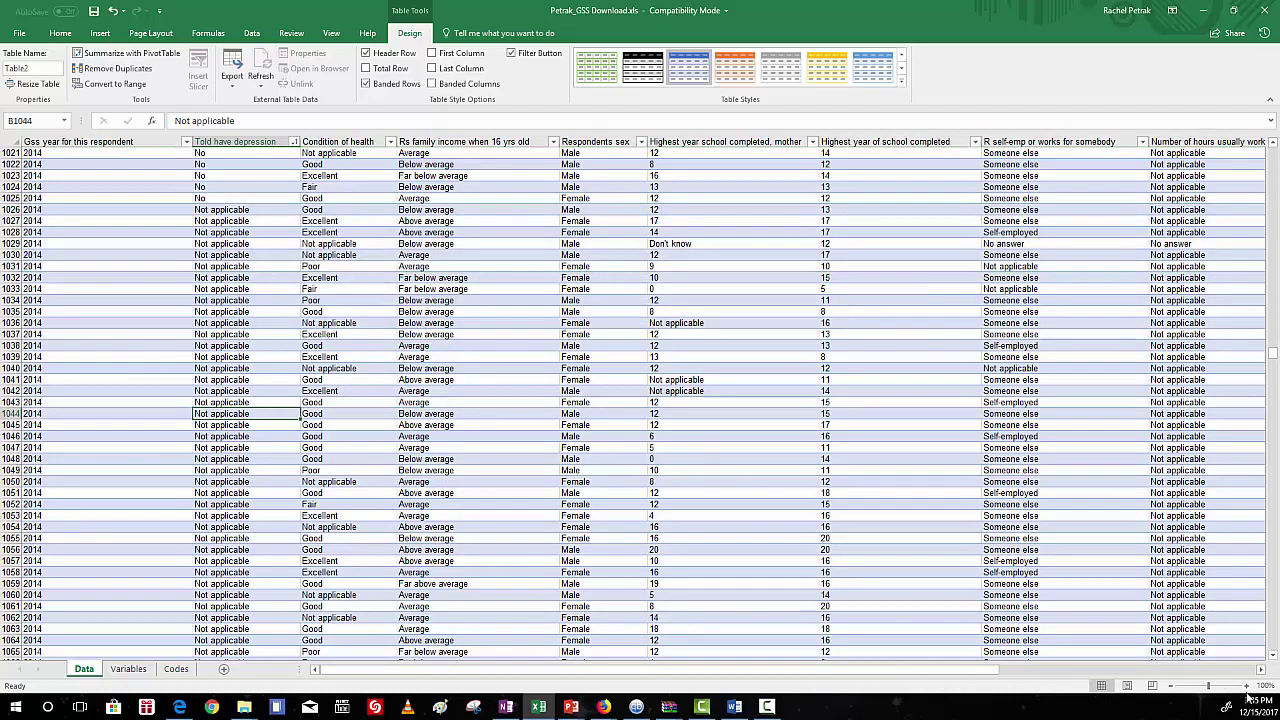
{"action": "left_click", "coordinate": [1246, 685]}
{"action": "left_click", "coordinate": [1246, 685]}
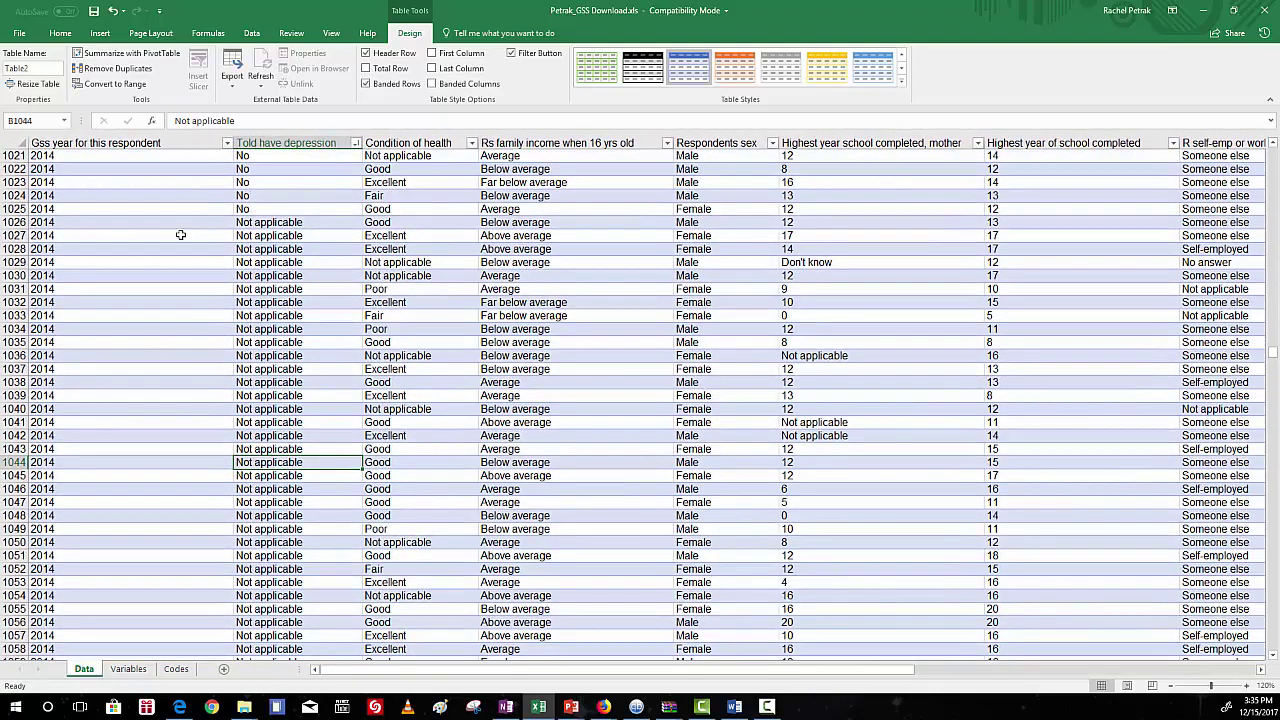
{"action": "left_click", "coordinate": [275, 222]}
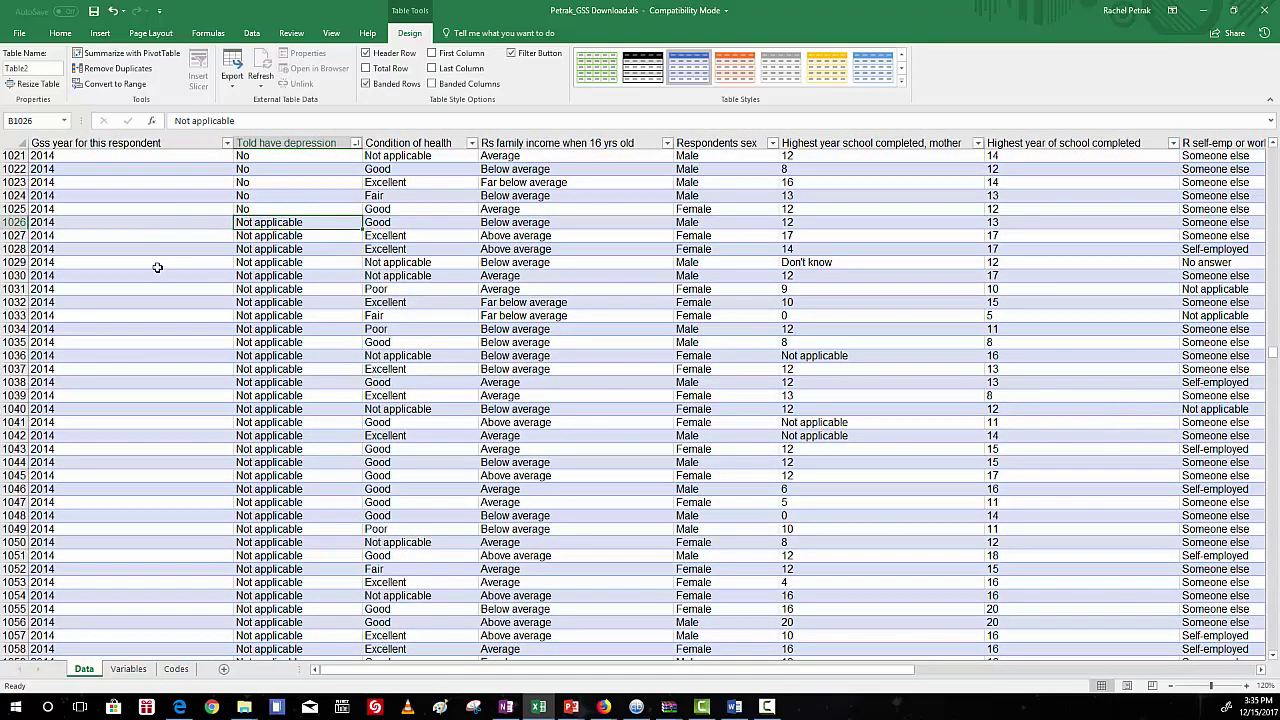
{"action": "left_click_drag", "start_coordinate": [33, 222], "coordinate": [149, 436]}
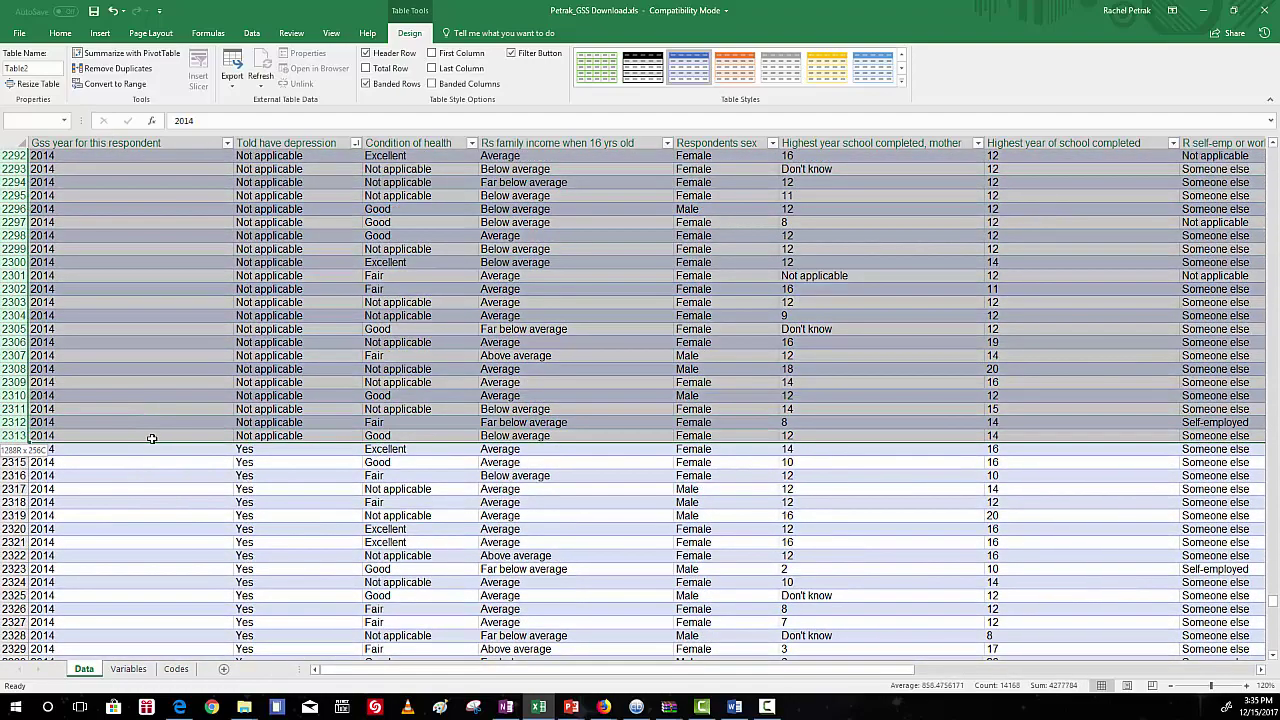
{"action": "left_click_drag", "start_coordinate": [151, 438], "coordinate": [151, 437]}
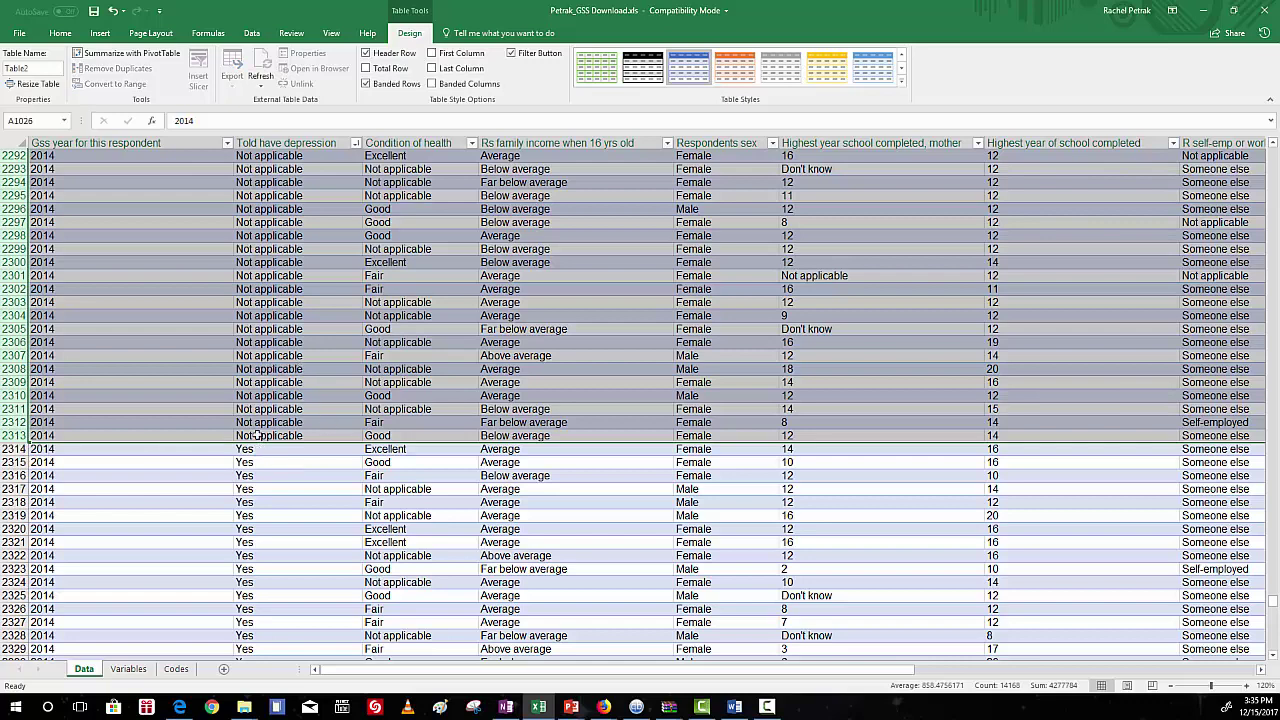
{"action": "right_click", "coordinate": [271, 309]}
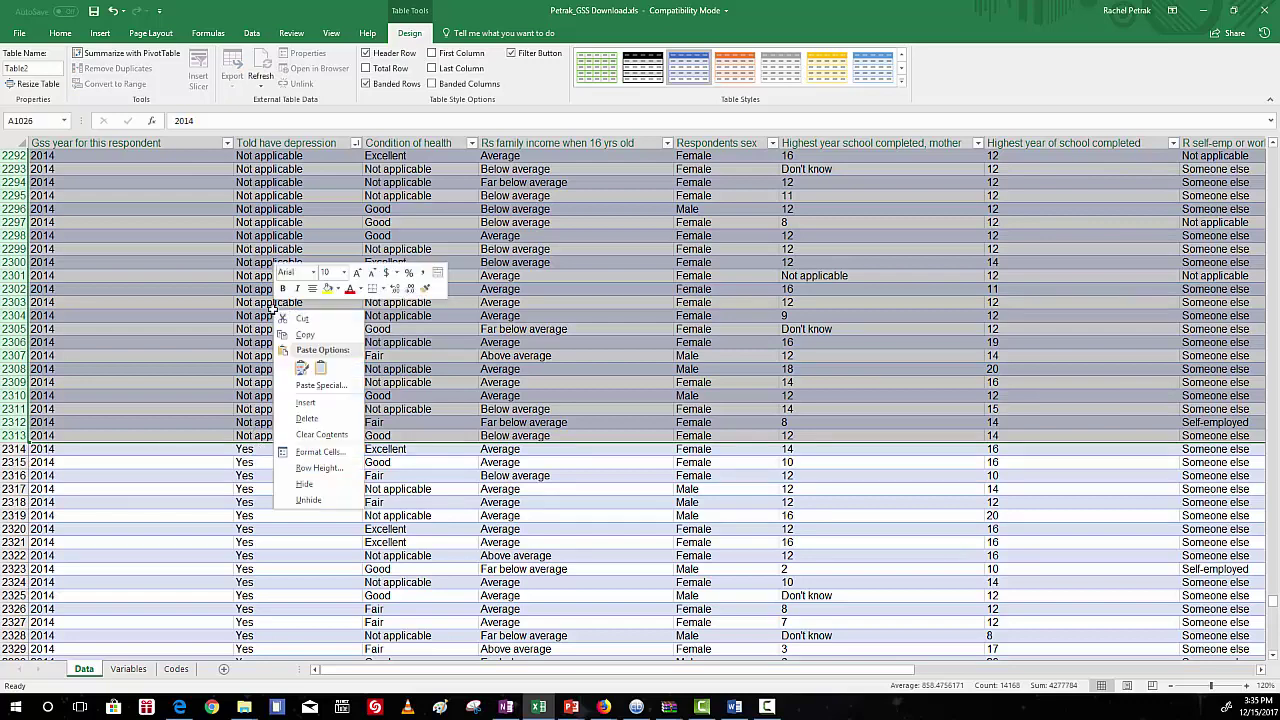
{"action": "left_click", "coordinate": [318, 418]}
{"action": "left_click", "coordinate": [384, 494]}
{"action": "left_click", "coordinate": [308, 423]}
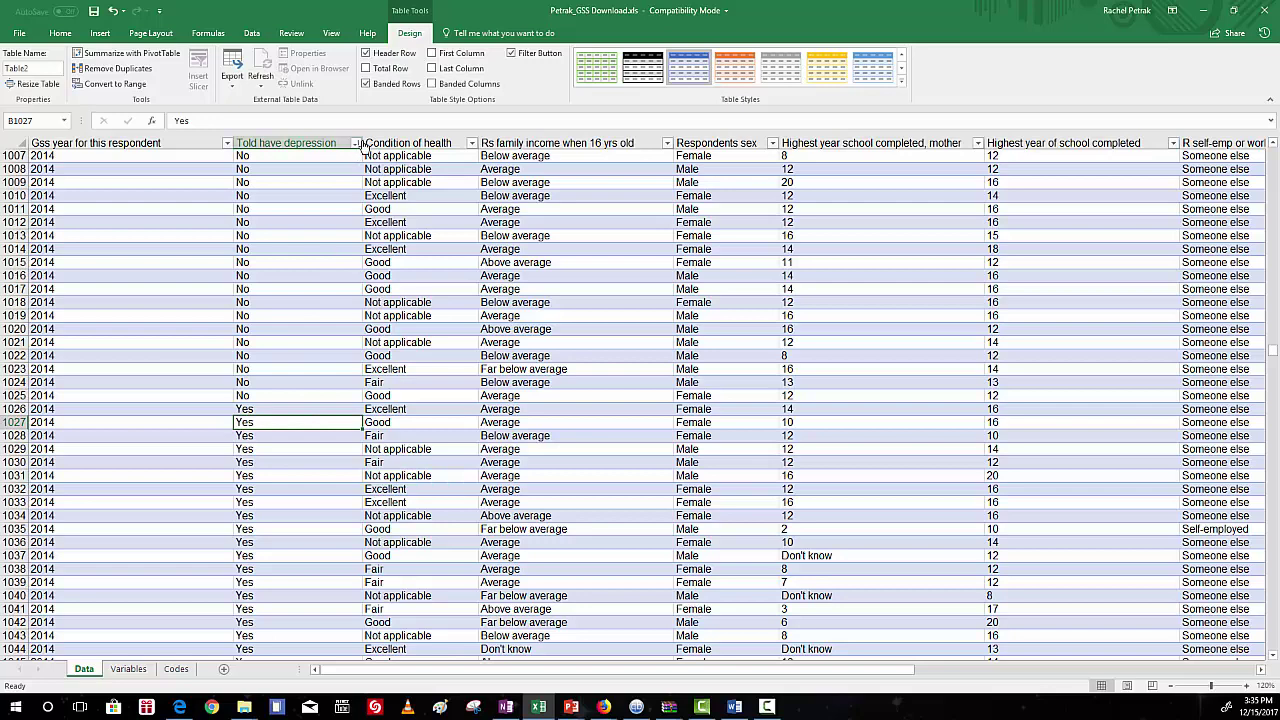
- Sort the table Z to A by the Told have depression column and return to the first rows
{"action": "left_click", "coordinate": [356, 144]}
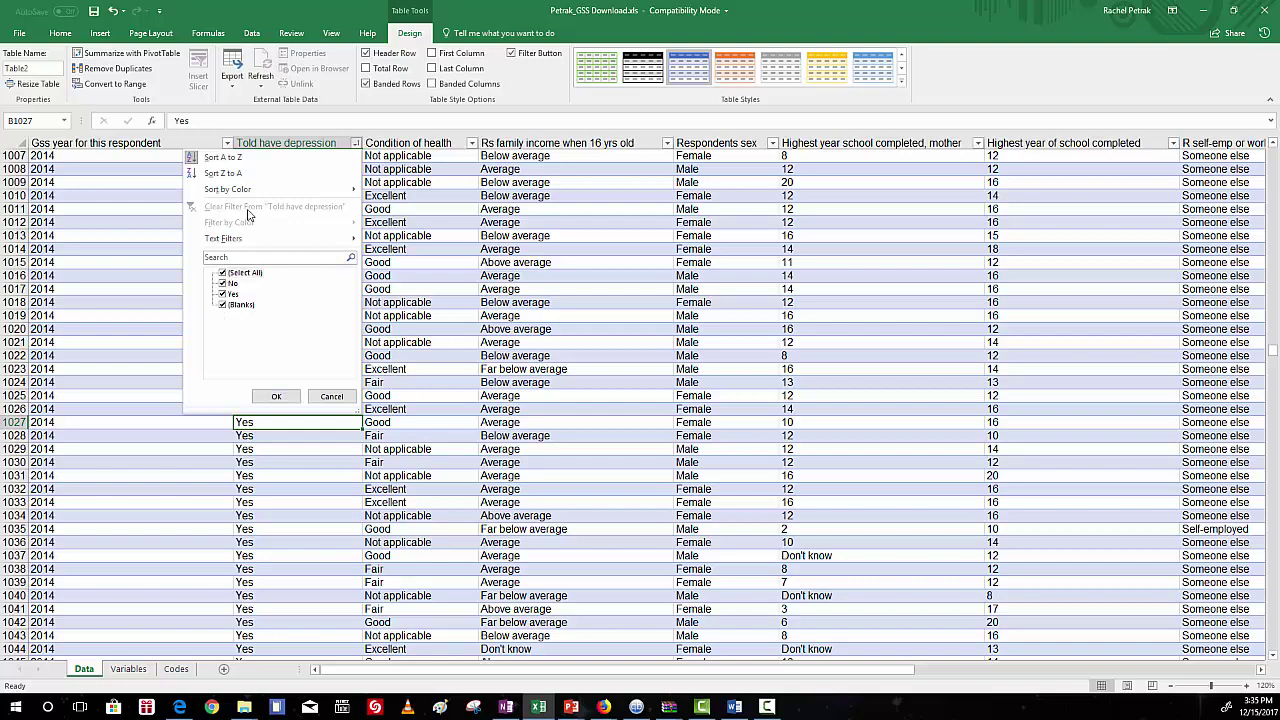
{"action": "left_click", "coordinate": [217, 160]}
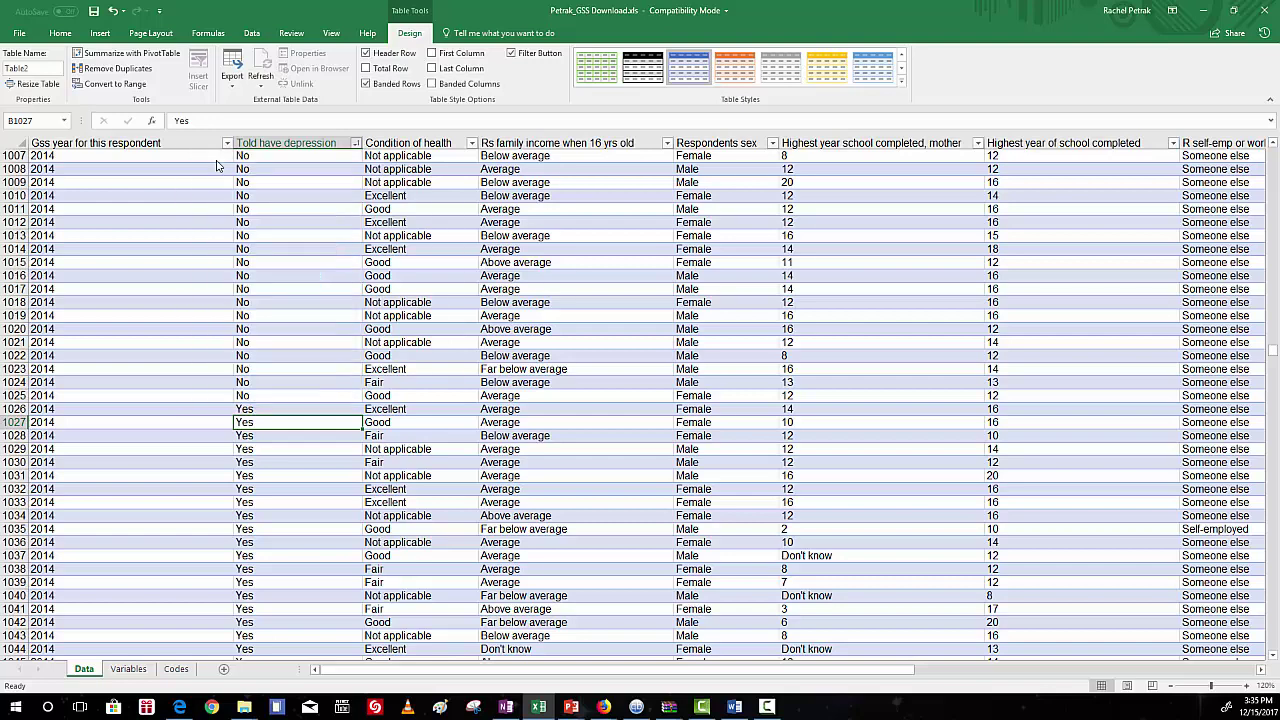
{"action": "left_click", "coordinate": [355, 143]}
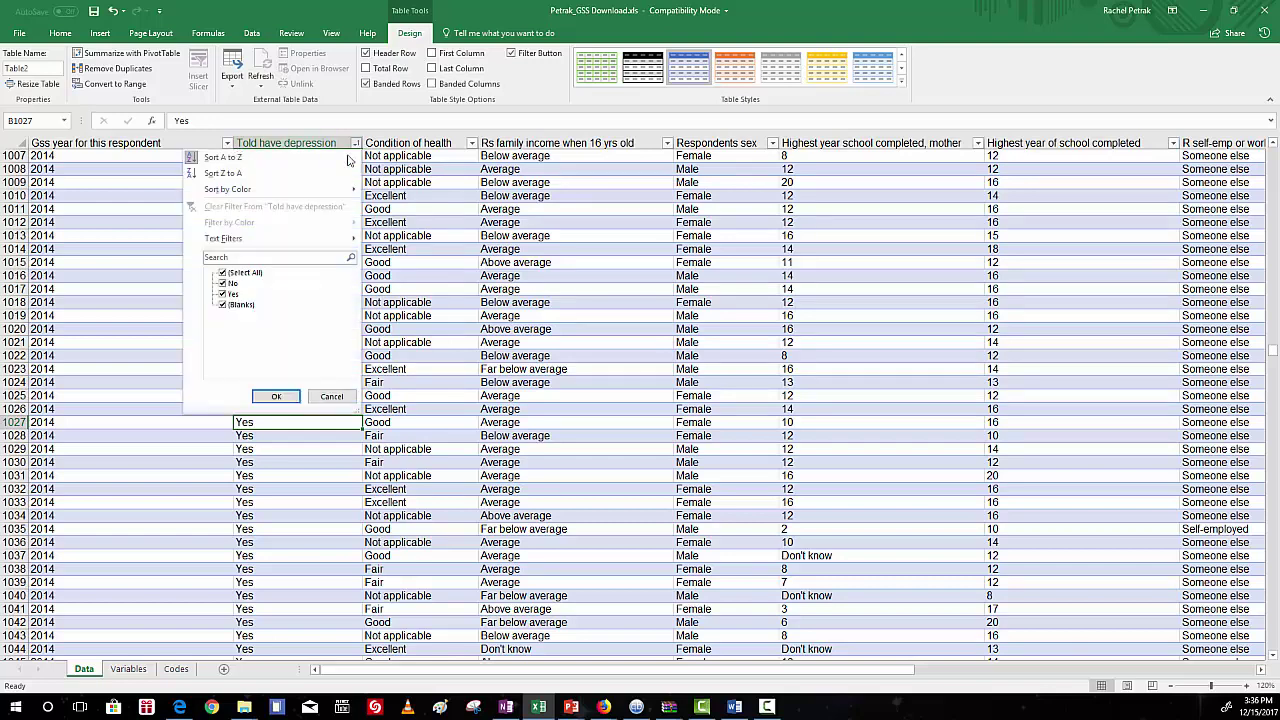
{"action": "left_click", "coordinate": [228, 173]}
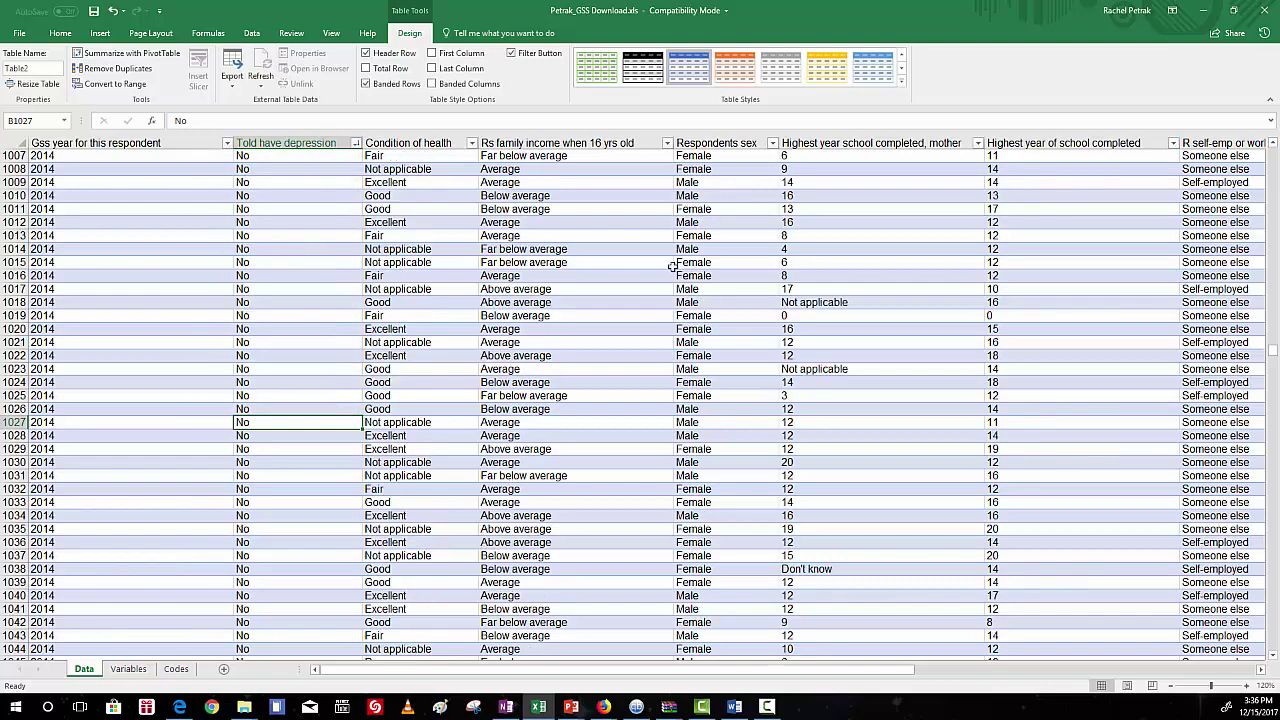
{"action": "left_click", "coordinate": [380, 462]}
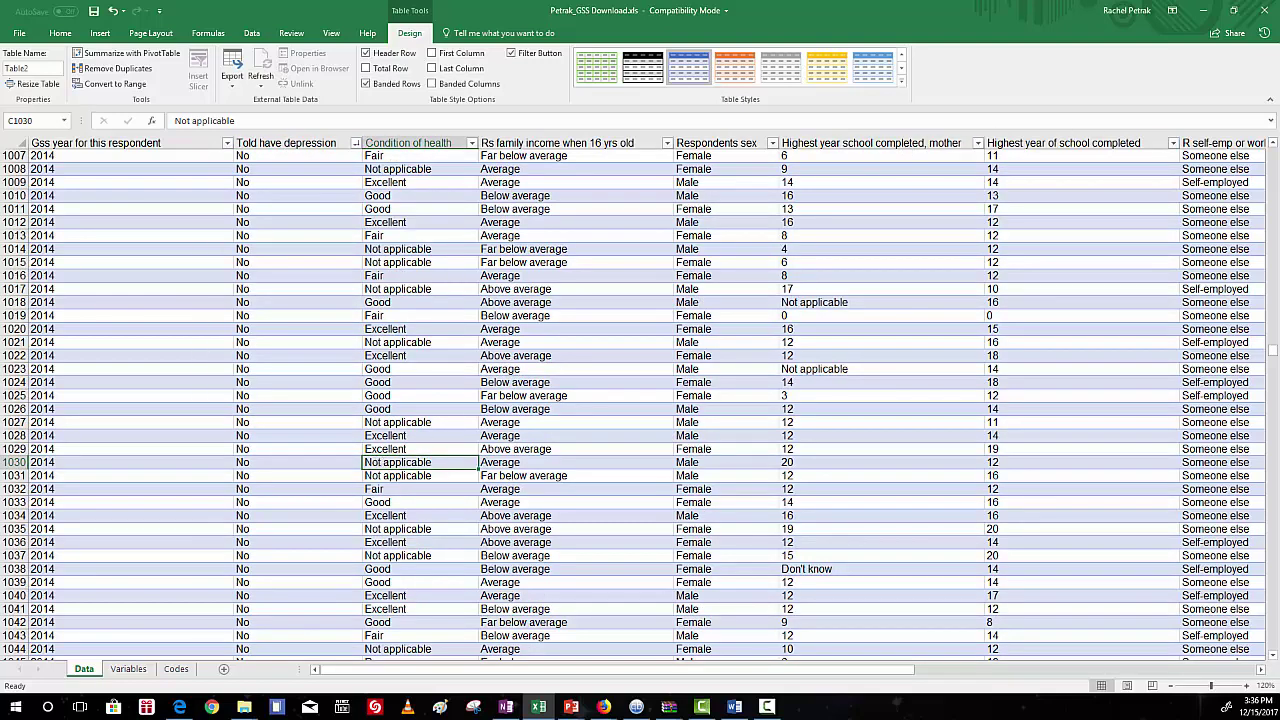
{"action": "left_click_drag", "start_coordinate": [1272, 356], "coordinate": [1268, 150]}
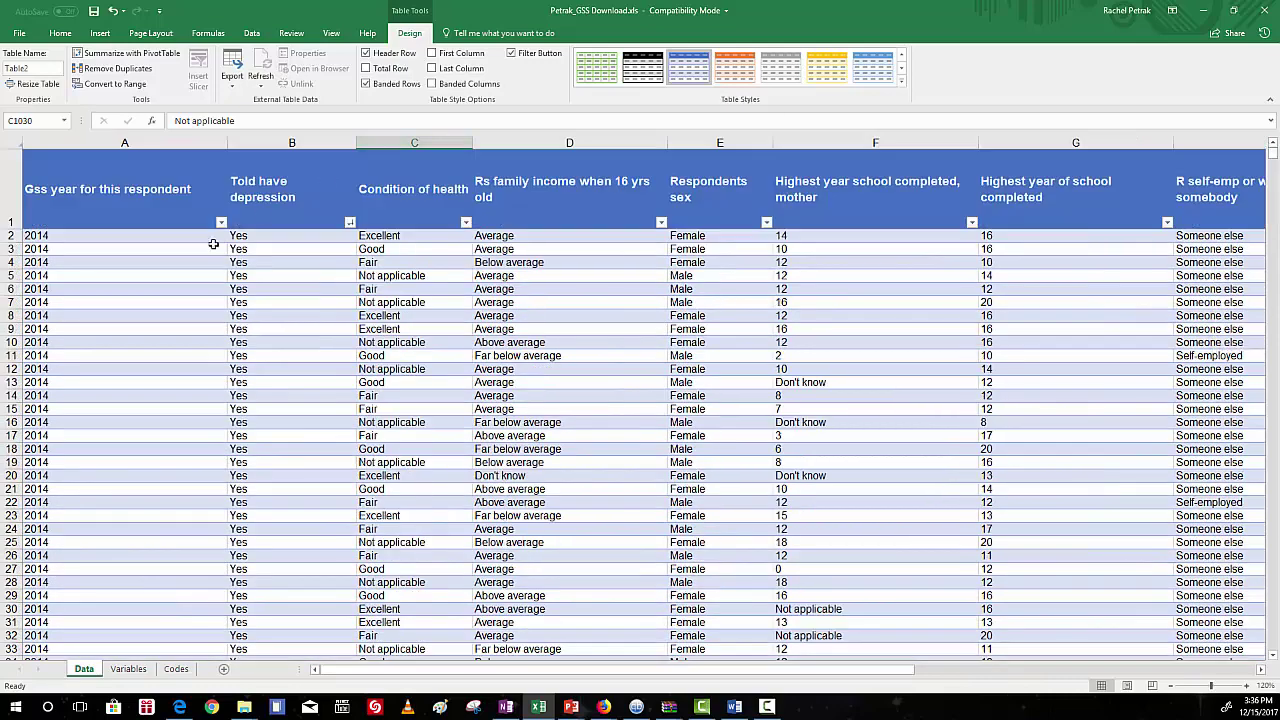
- Filter the Told have depression column to show only the blank entries
{"action": "left_click", "coordinate": [350, 221]}
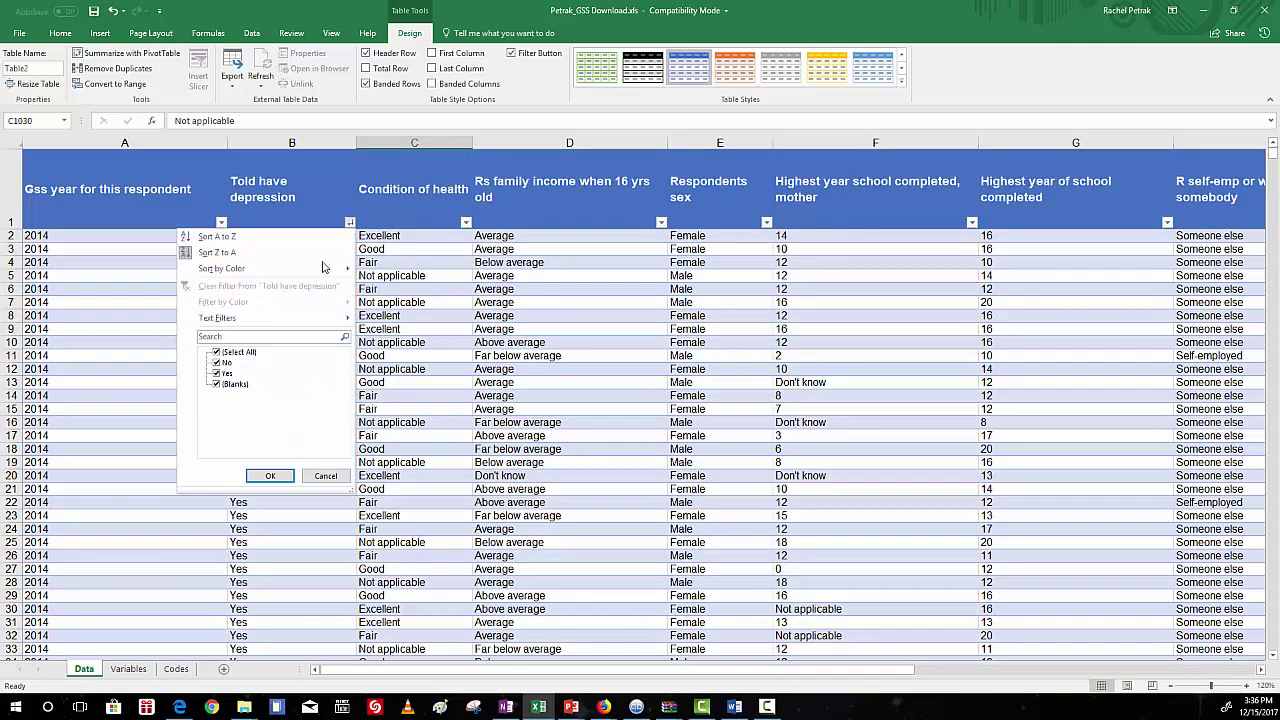
{"action": "left_click", "coordinate": [216, 373]}
{"action": "left_click", "coordinate": [216, 362]}
{"action": "left_click", "coordinate": [270, 476]}
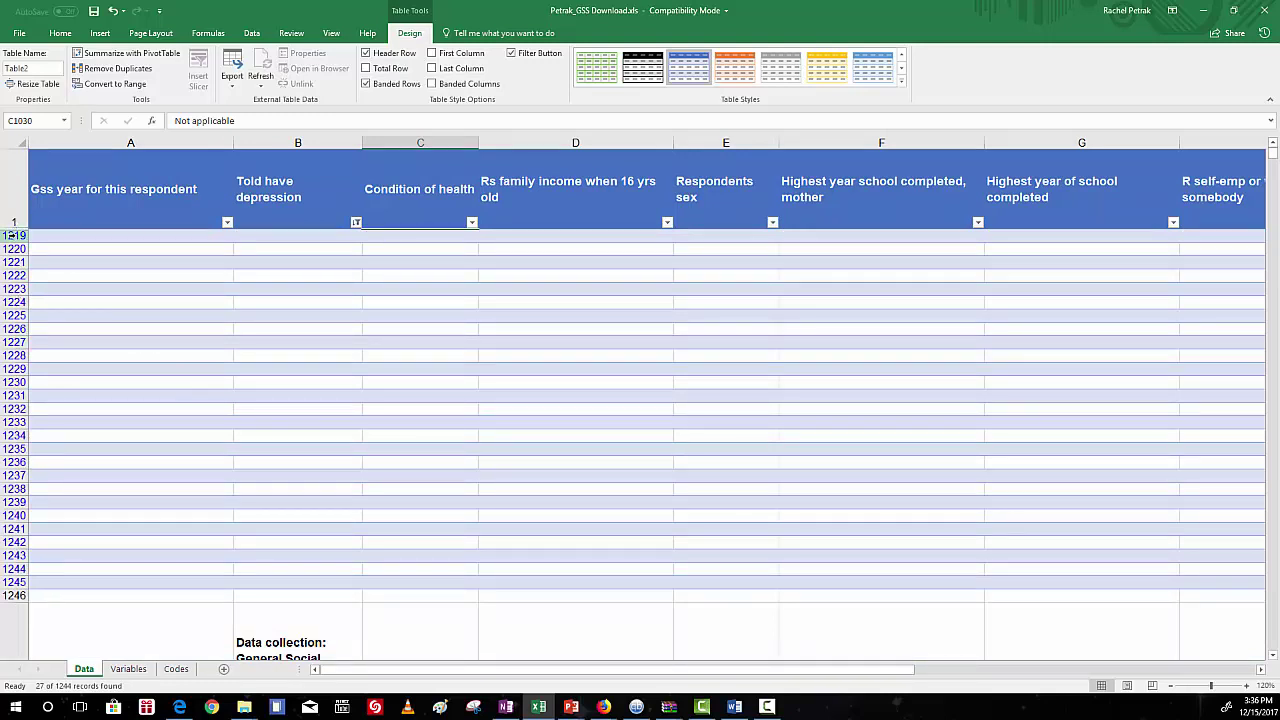
- Delete the filtered blank table rows 1219 to 1245
{"action": "left_click_drag", "start_coordinate": [14, 235], "coordinate": [8, 580]}
{"action": "right_click", "coordinate": [143, 378]}
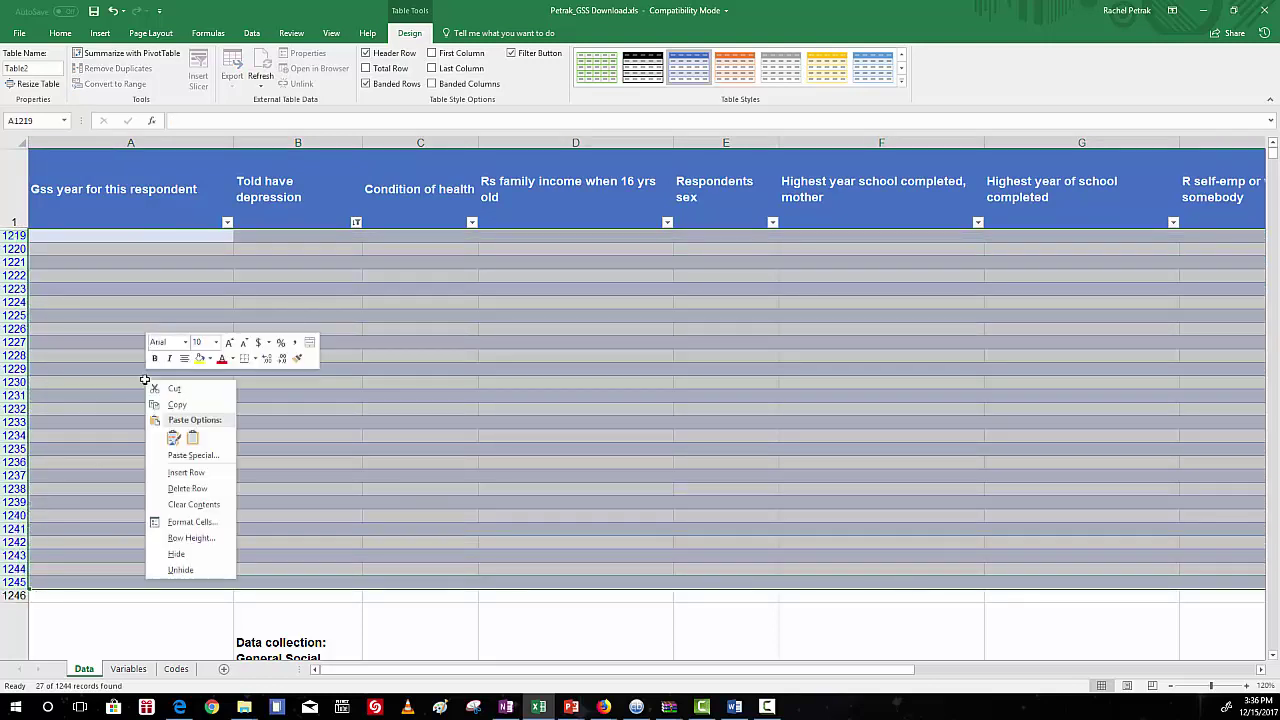
{"action": "left_click", "coordinate": [187, 488]}
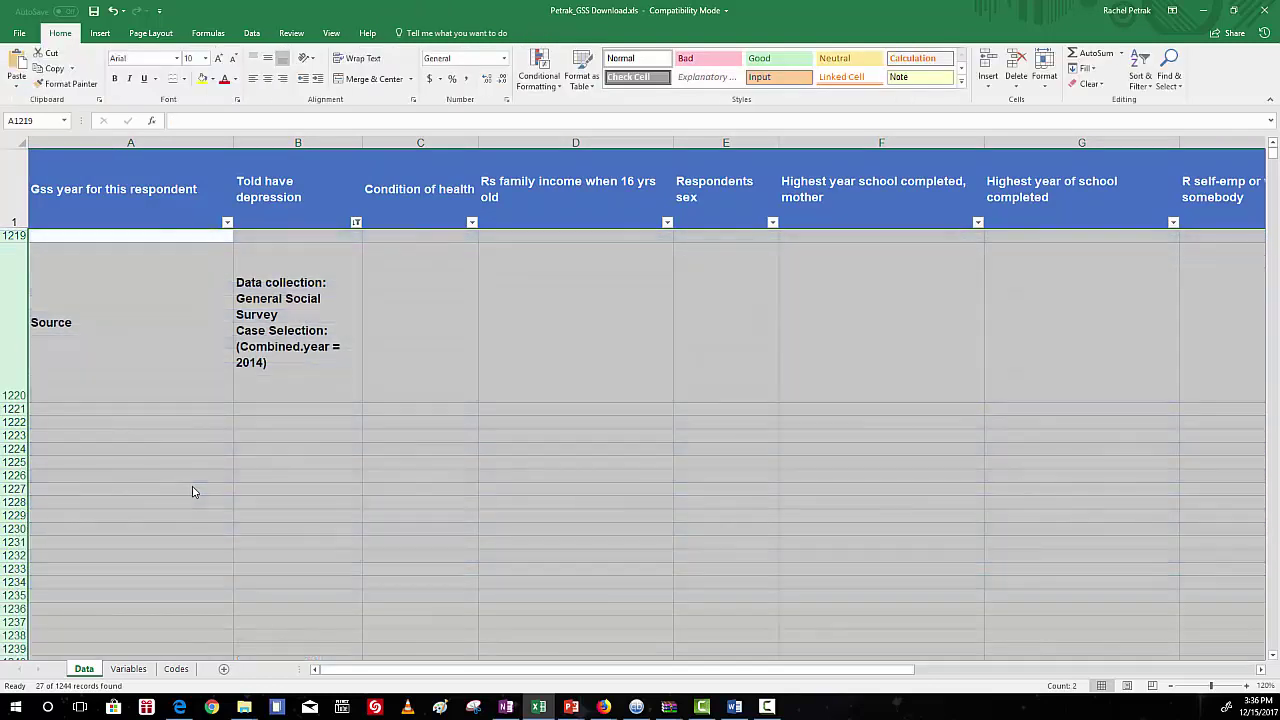
- Reset the Told have depression filter to include all values and look over the remaining rows
{"action": "left_click", "coordinate": [356, 222]}
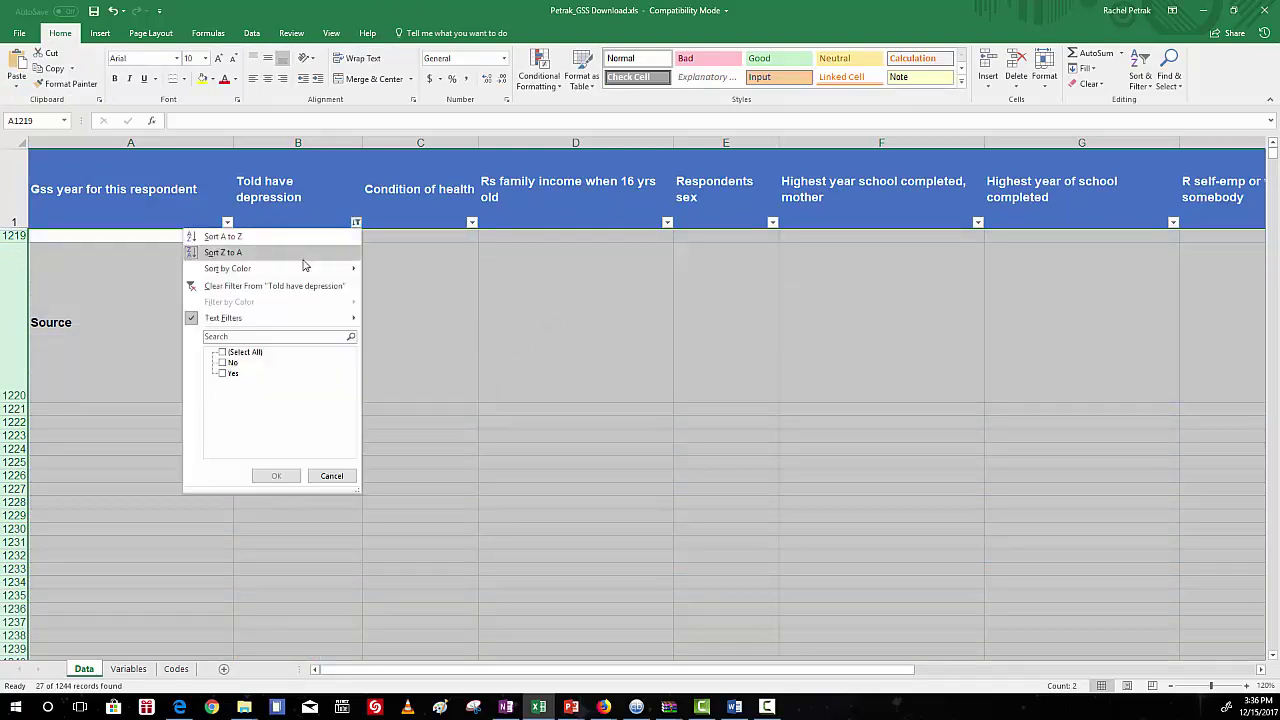
{"action": "left_click", "coordinate": [231, 354]}
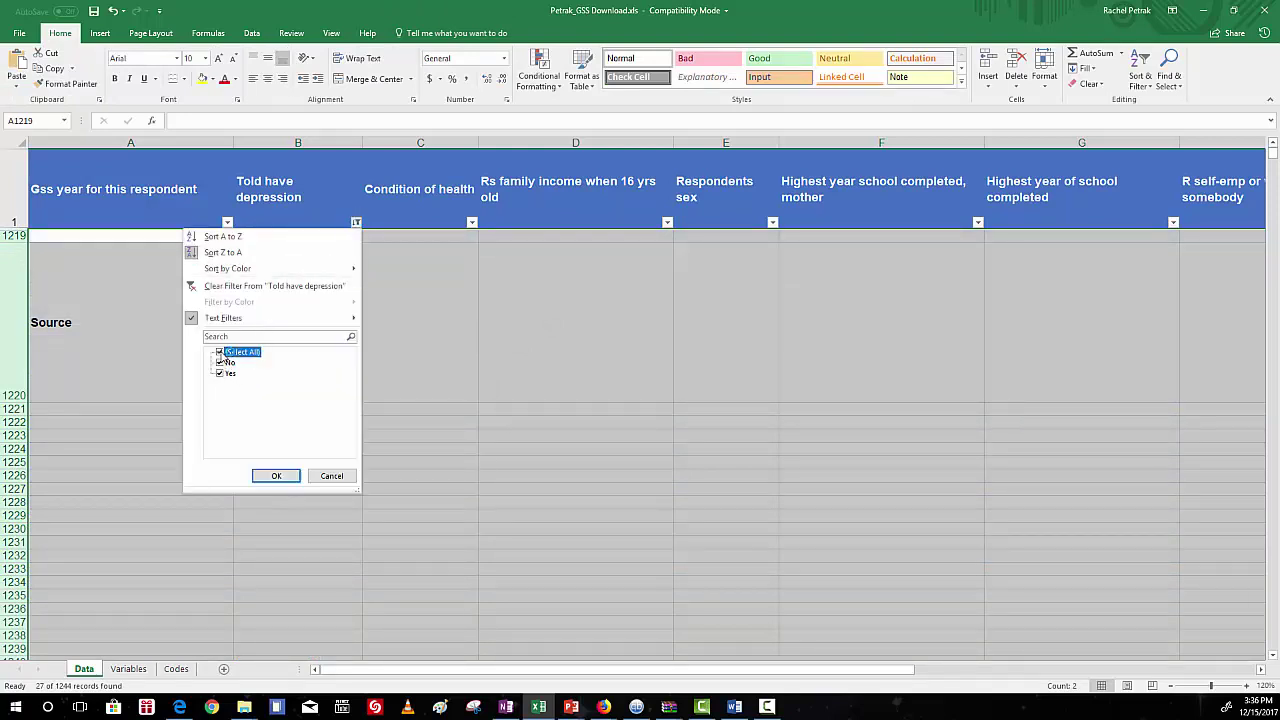
{"action": "left_click", "coordinate": [273, 477]}
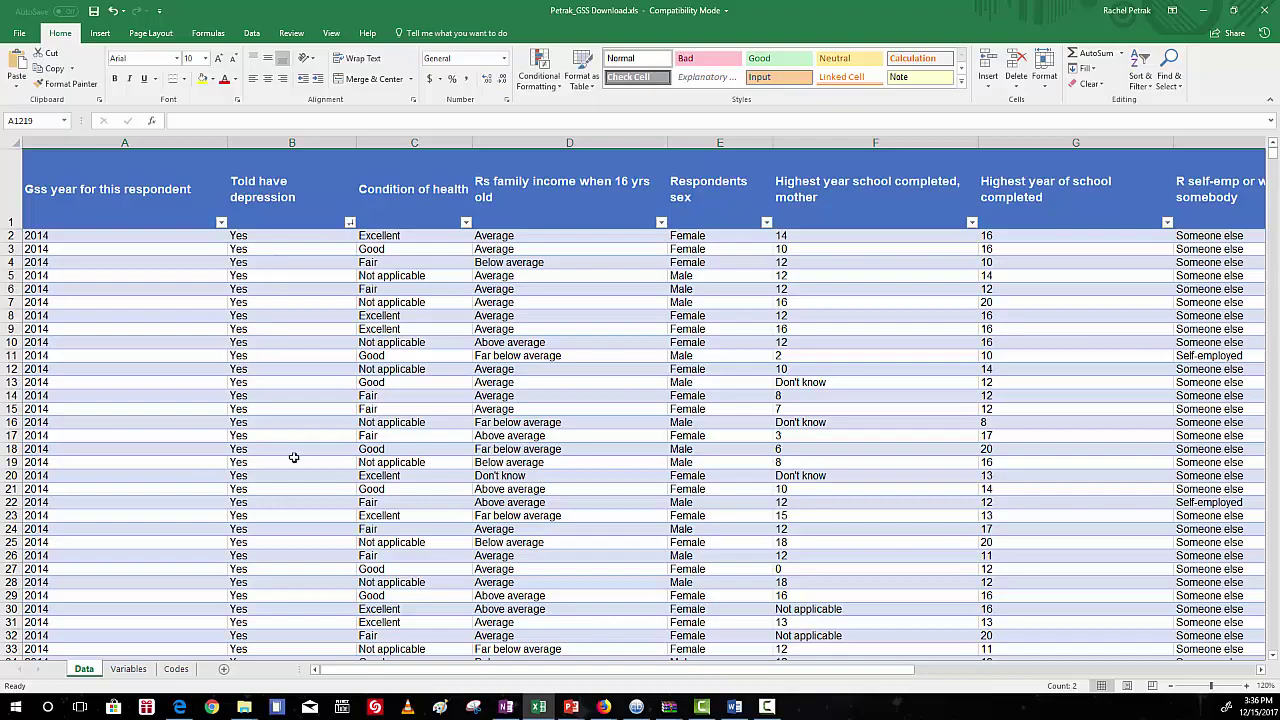
{"action": "scroll", "coordinate": [295, 458], "scroll_direction": "down", "scroll_amount": 5}
{"action": "scroll", "coordinate": [295, 456], "scroll_direction": "up", "scroll_amount": 5}
- Examine the numeric codes and labels of the depress variable on the Codes sheet
{"action": "left_click", "coordinate": [176, 669]}
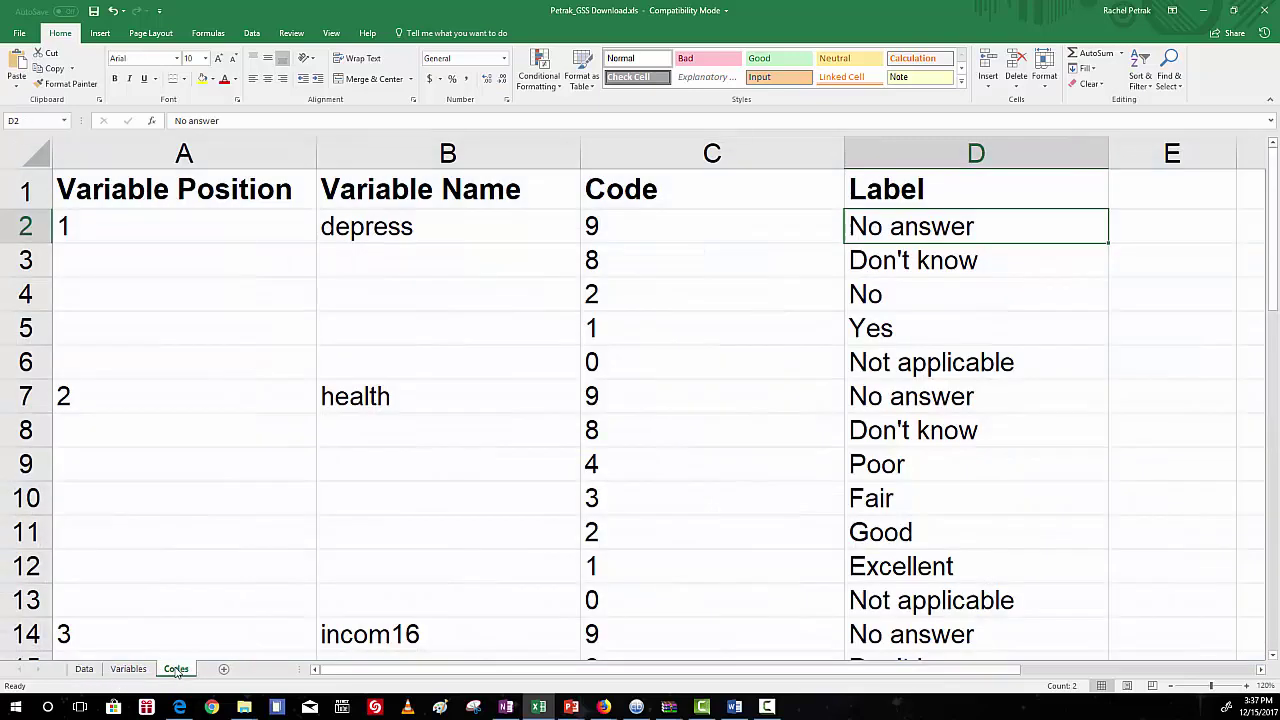
{"action": "left_click", "coordinate": [381, 228]}
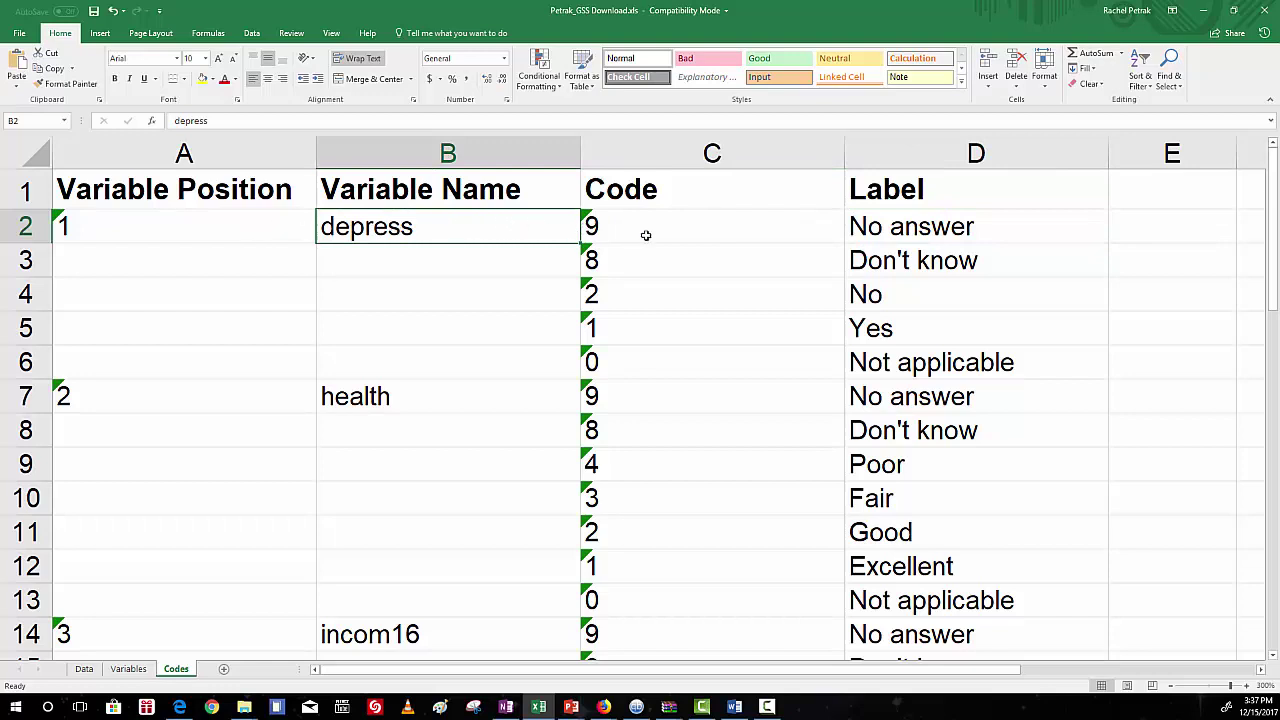
{"action": "left_click", "coordinate": [831, 231]}
{"action": "left_click", "coordinate": [937, 229]}
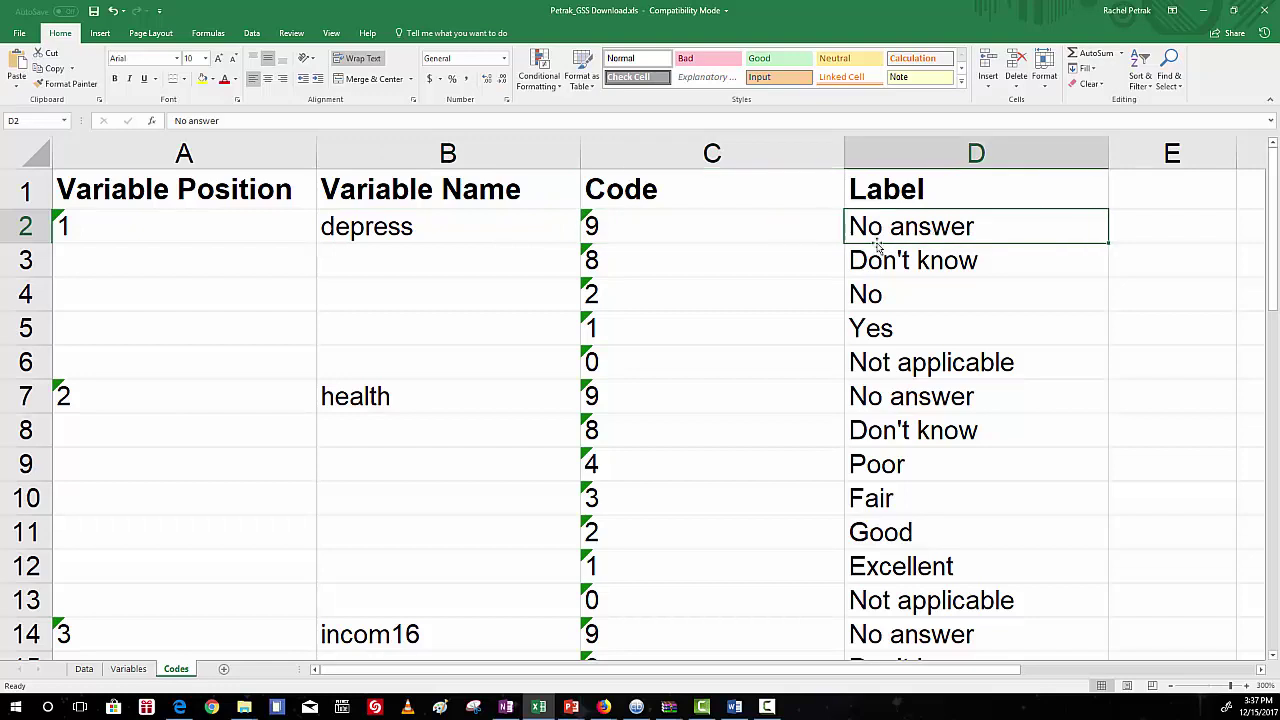
{"action": "left_click", "coordinate": [760, 268]}
{"action": "left_click", "coordinate": [890, 273]}
{"action": "left_click_drag", "start_coordinate": [783, 230], "coordinate": [905, 265]}
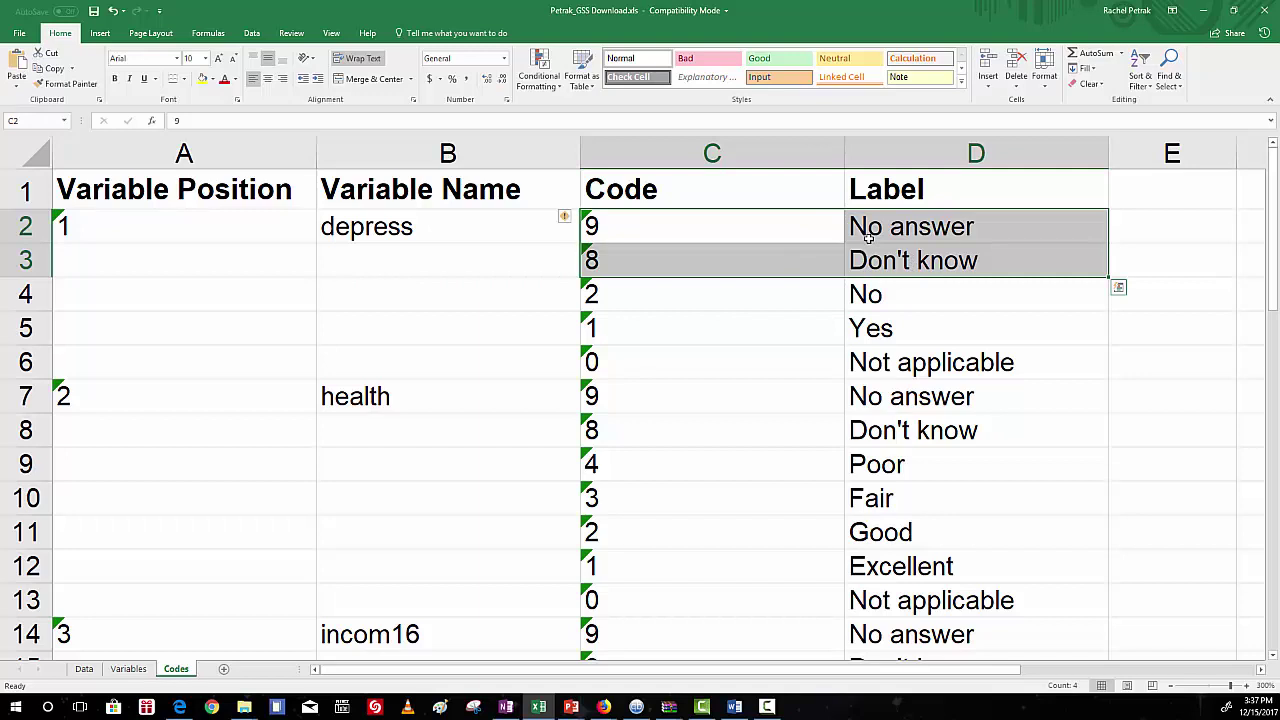
{"action": "left_click", "coordinate": [719, 302]}
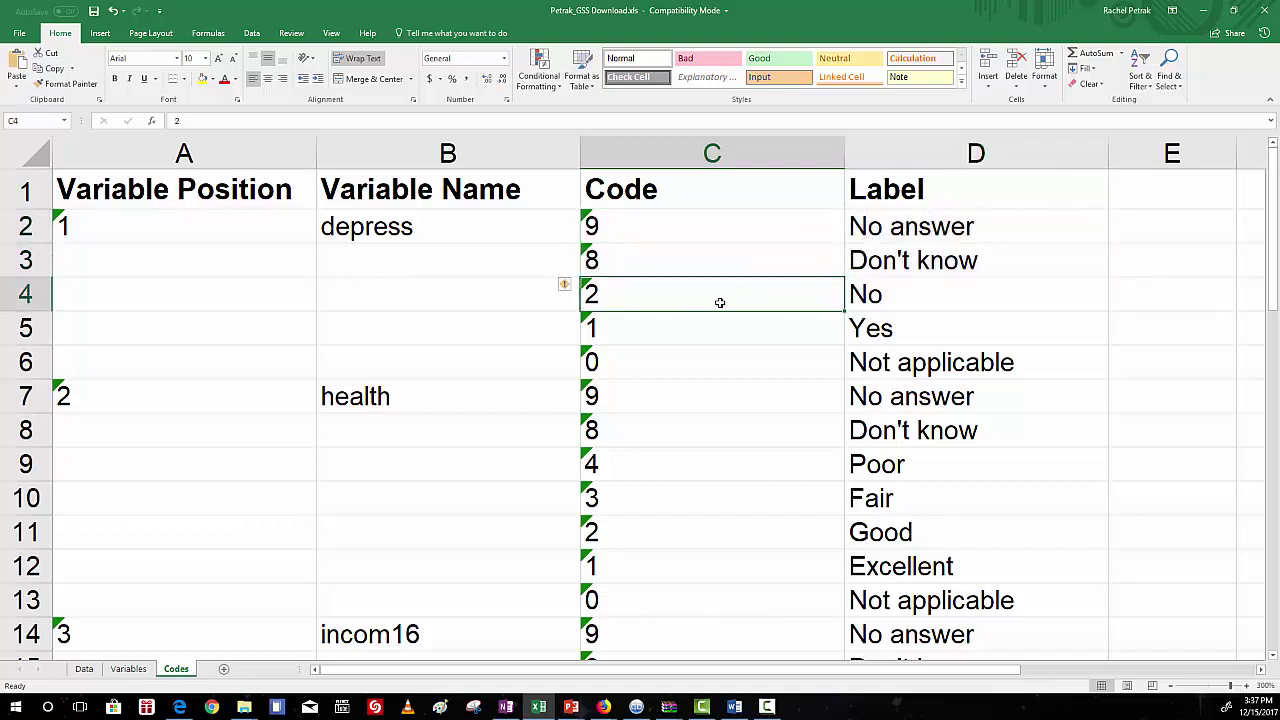
{"action": "left_click", "coordinate": [858, 328]}
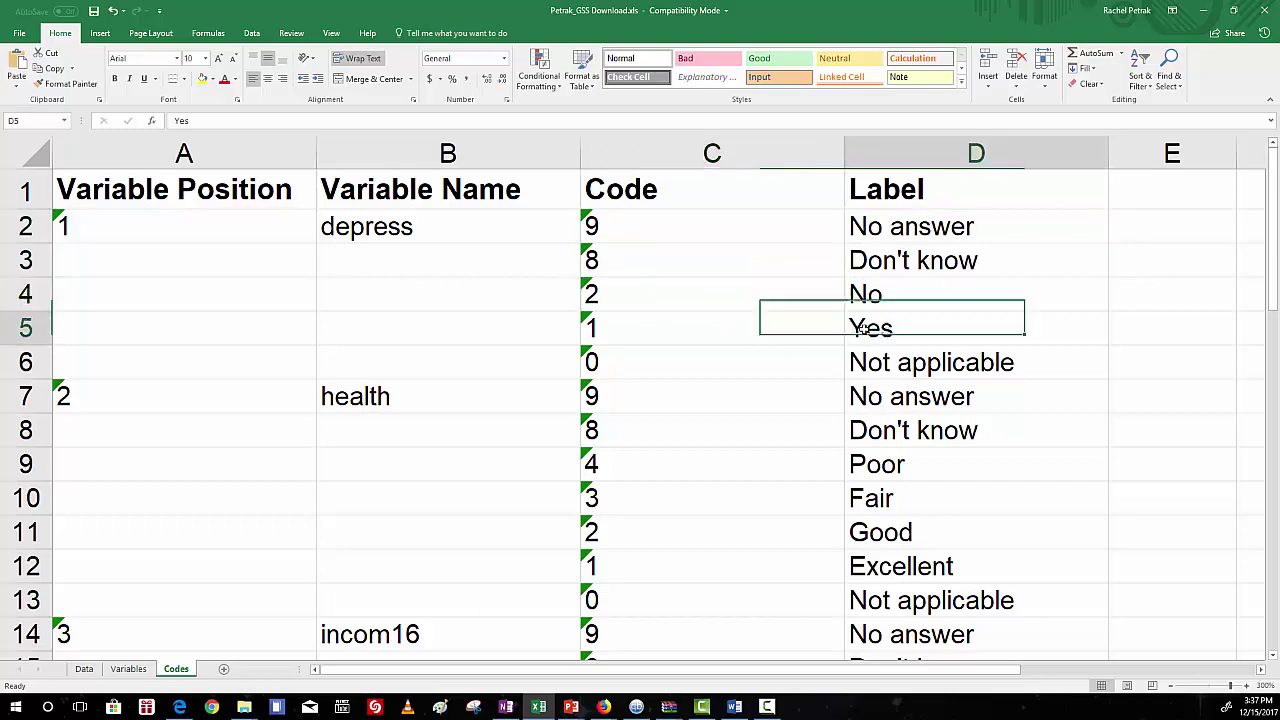
{"action": "left_click", "coordinate": [776, 330]}
{"action": "left_click", "coordinate": [870, 297]}
{"action": "left_click", "coordinate": [752, 300]}
- Replace every Yes with 1 in the Told have depression column of the Data sheet
{"action": "left_click", "coordinate": [86, 668]}
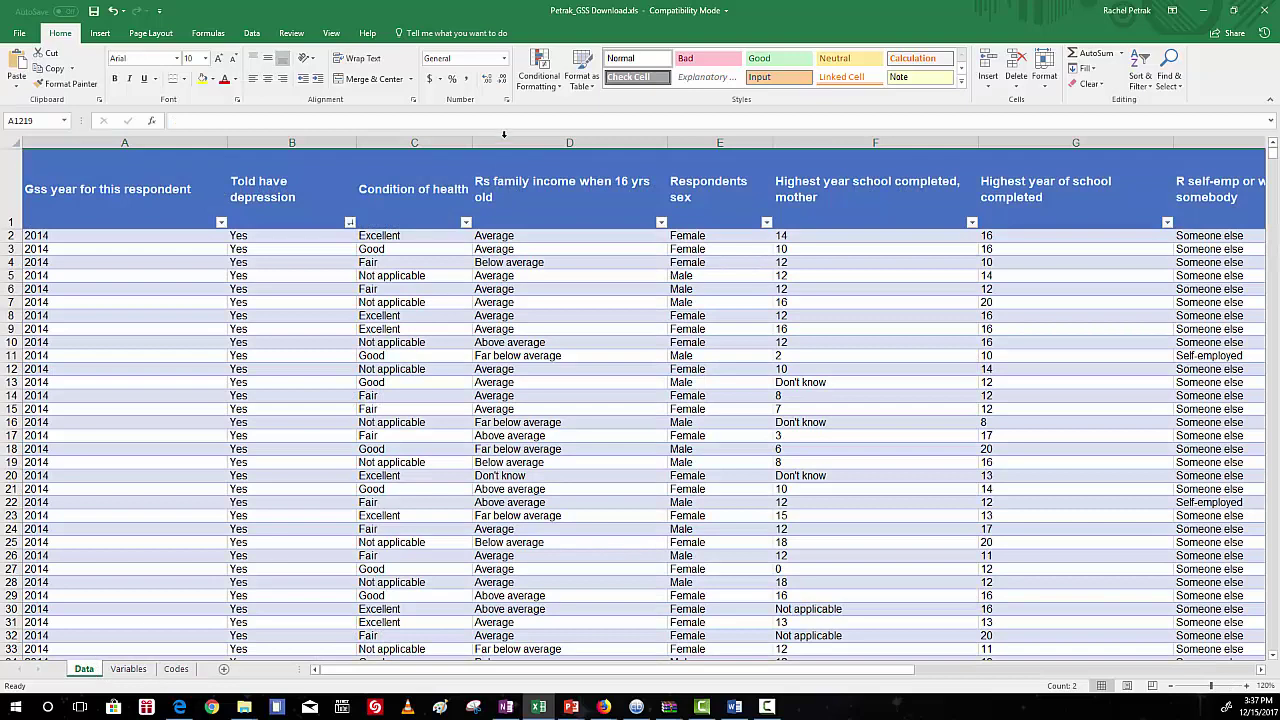
{"action": "left_click", "coordinate": [322, 157]}
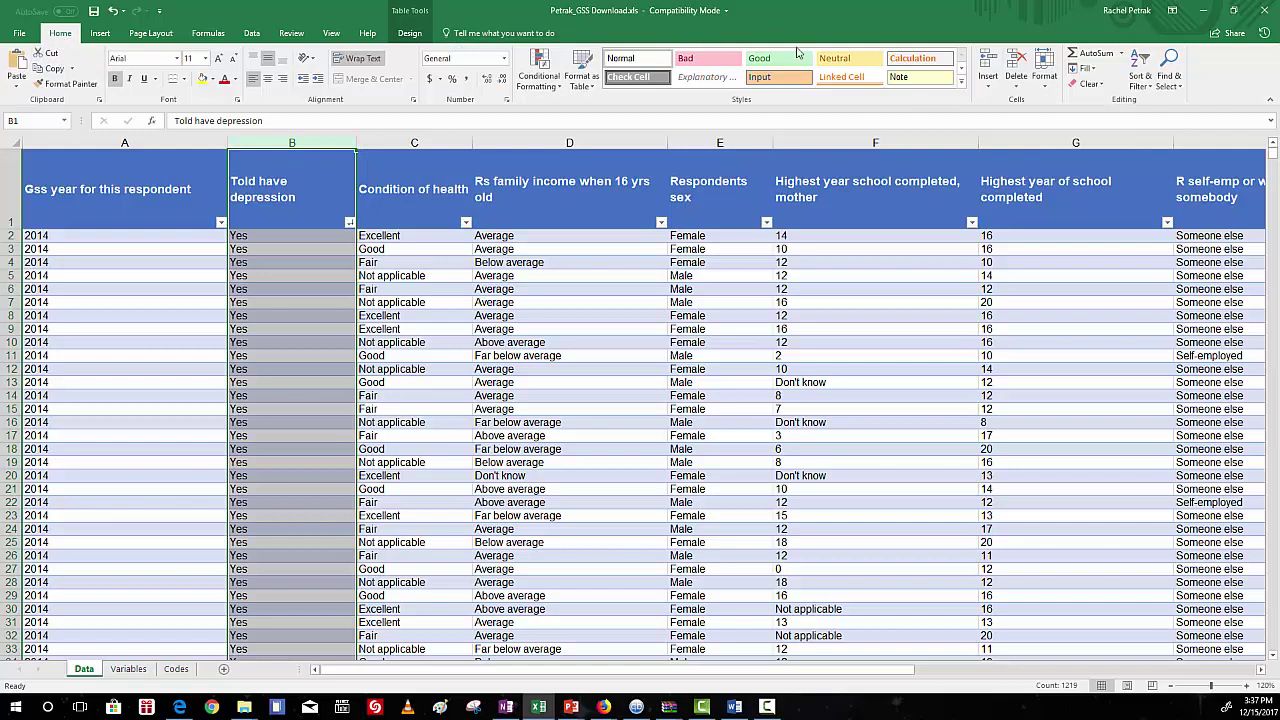
{"action": "left_click", "coordinate": [1172, 84]}
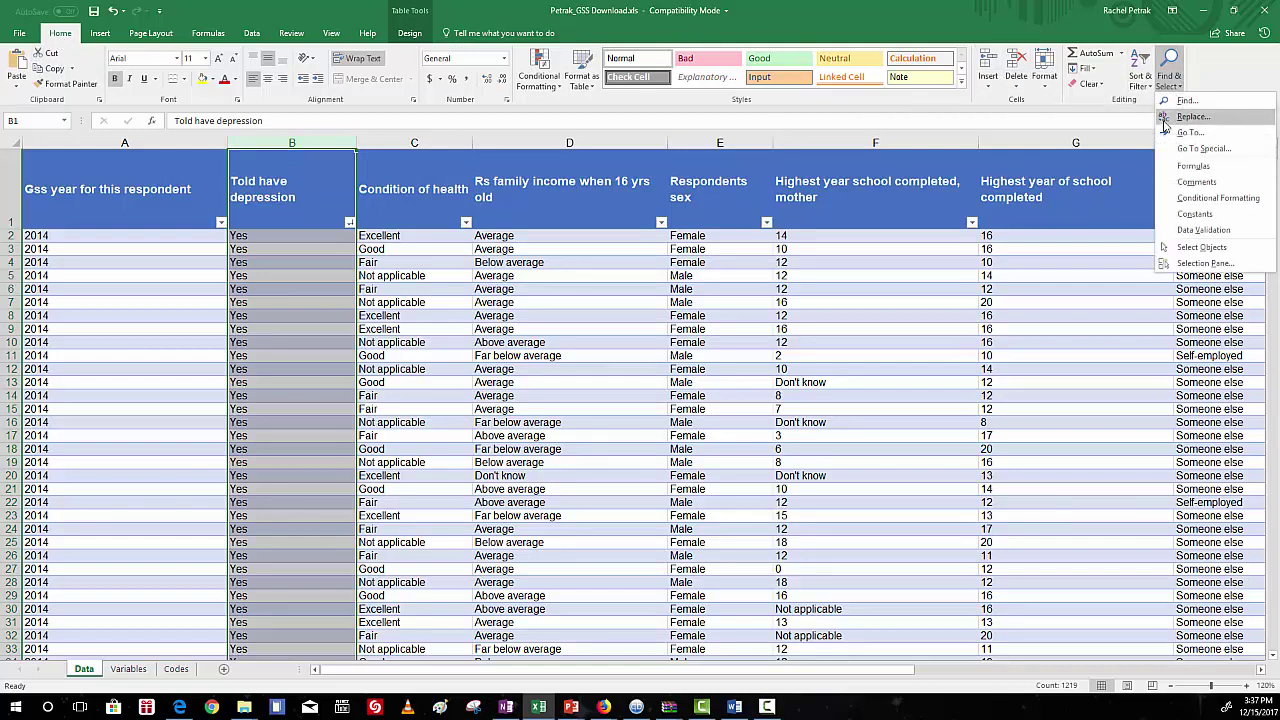
{"action": "left_click", "coordinate": [1165, 120]}
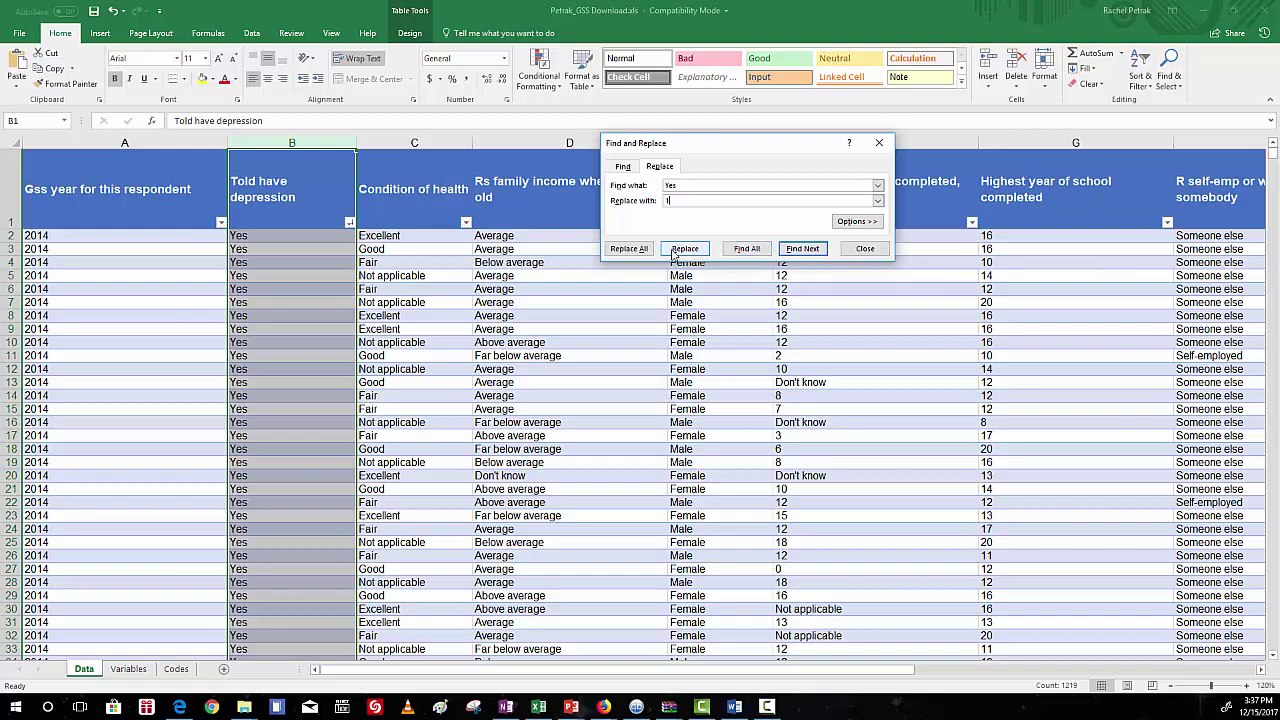
{"action": "left_click", "coordinate": [630, 250]}
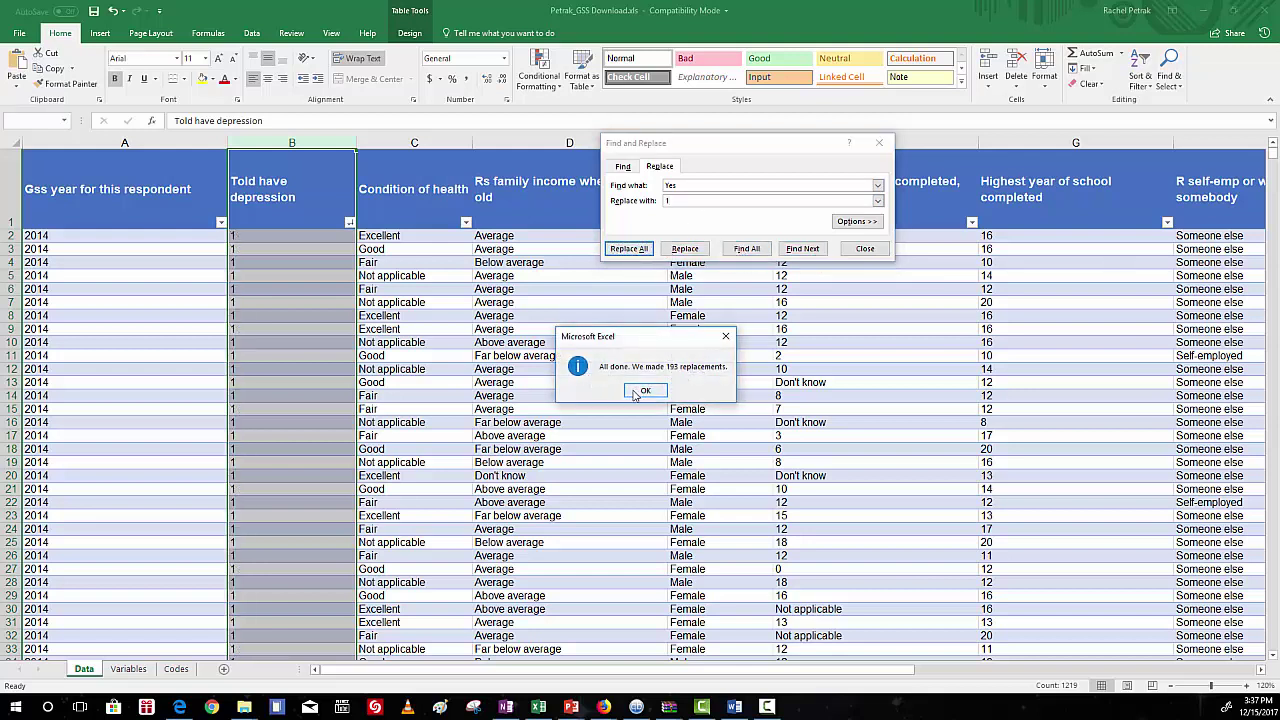
{"action": "left_click", "coordinate": [645, 391]}
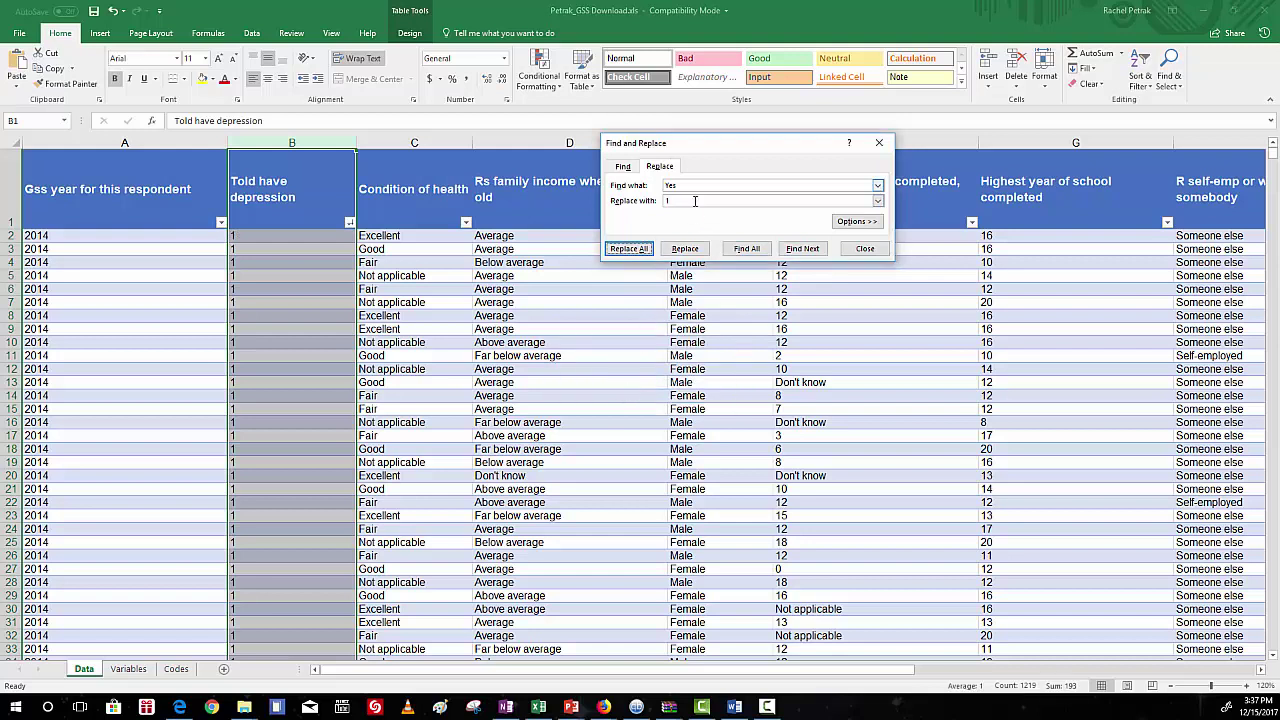
- Replace every No with 2 in the Told have depression column and close Find and Replace
{"action": "left_click_drag", "start_coordinate": [712, 186], "coordinate": [659, 185]}
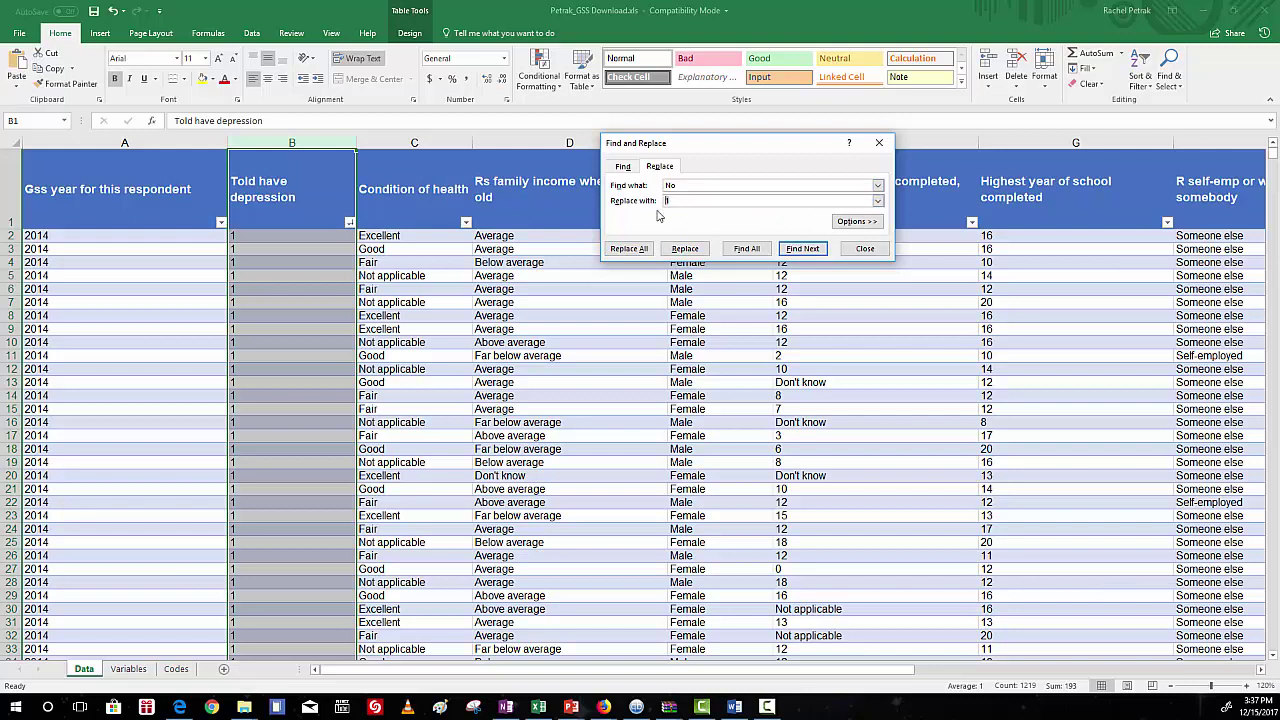
{"action": "key", "text": "Tab"}
{"action": "type", "text": "2"}
{"action": "left_click", "coordinate": [629, 248]}
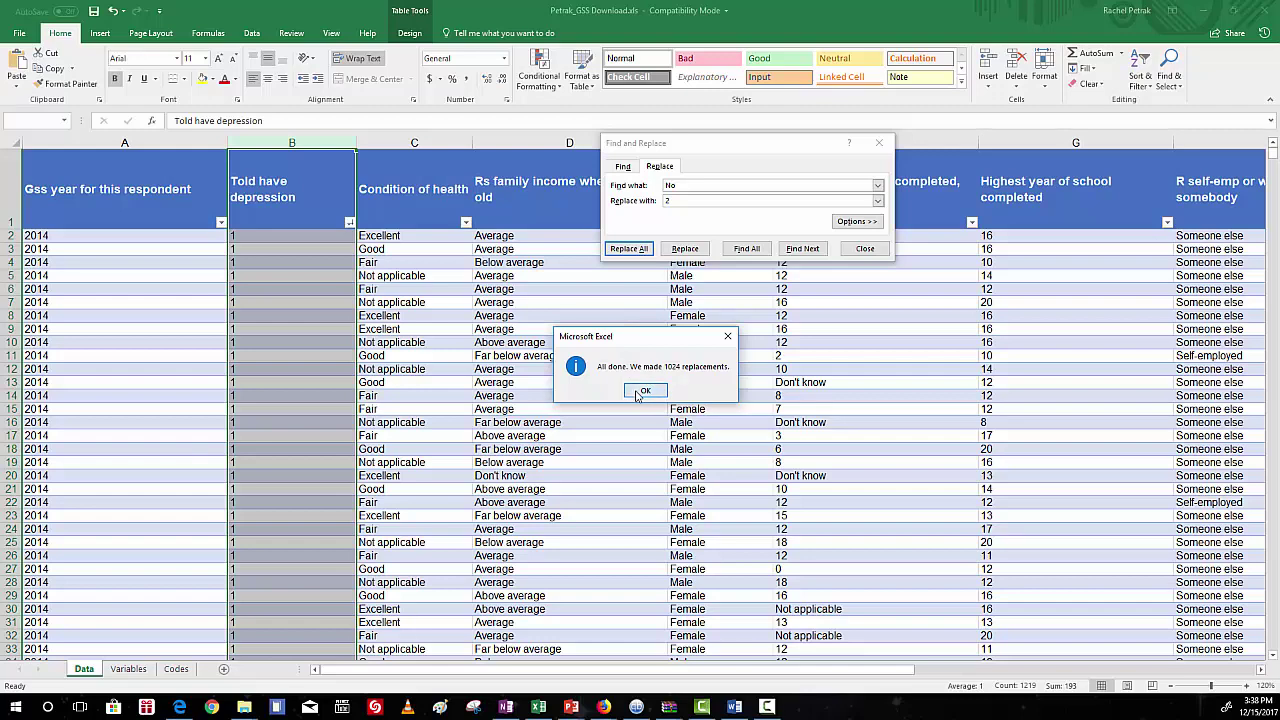
{"action": "left_click", "coordinate": [636, 392]}
{"action": "left_click", "coordinate": [865, 249]}
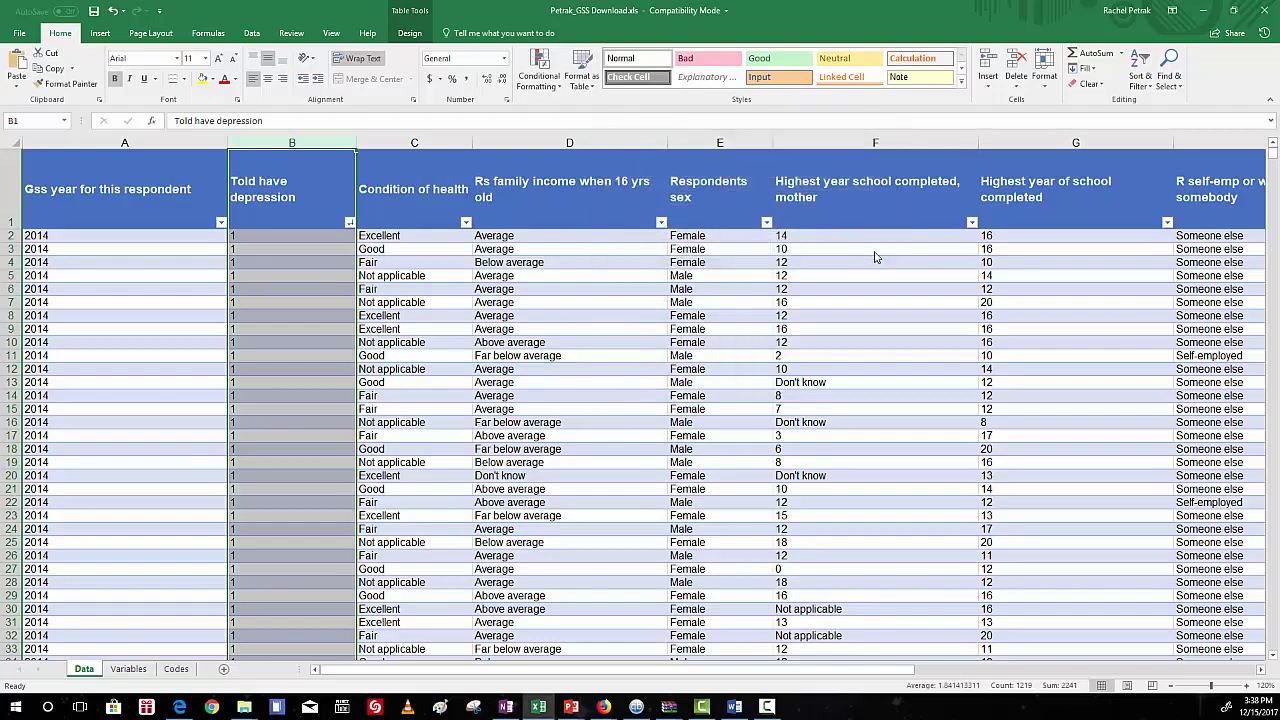
- Check which values are listed in the Told have depression filter, leaving the filter unchanged
{"action": "left_click", "coordinate": [495, 329]}
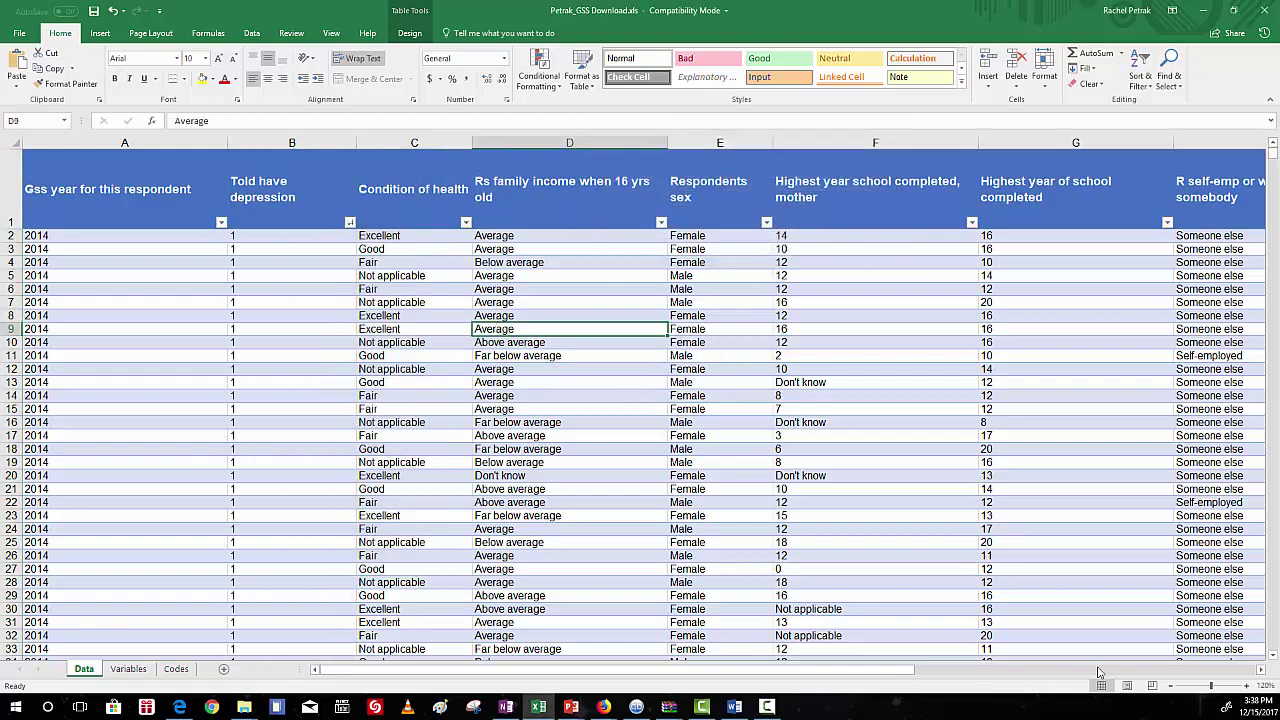
{"action": "left_click", "coordinate": [1259, 686]}
{"action": "left_click", "coordinate": [1259, 686]}
{"action": "left_click", "coordinate": [1259, 686]}
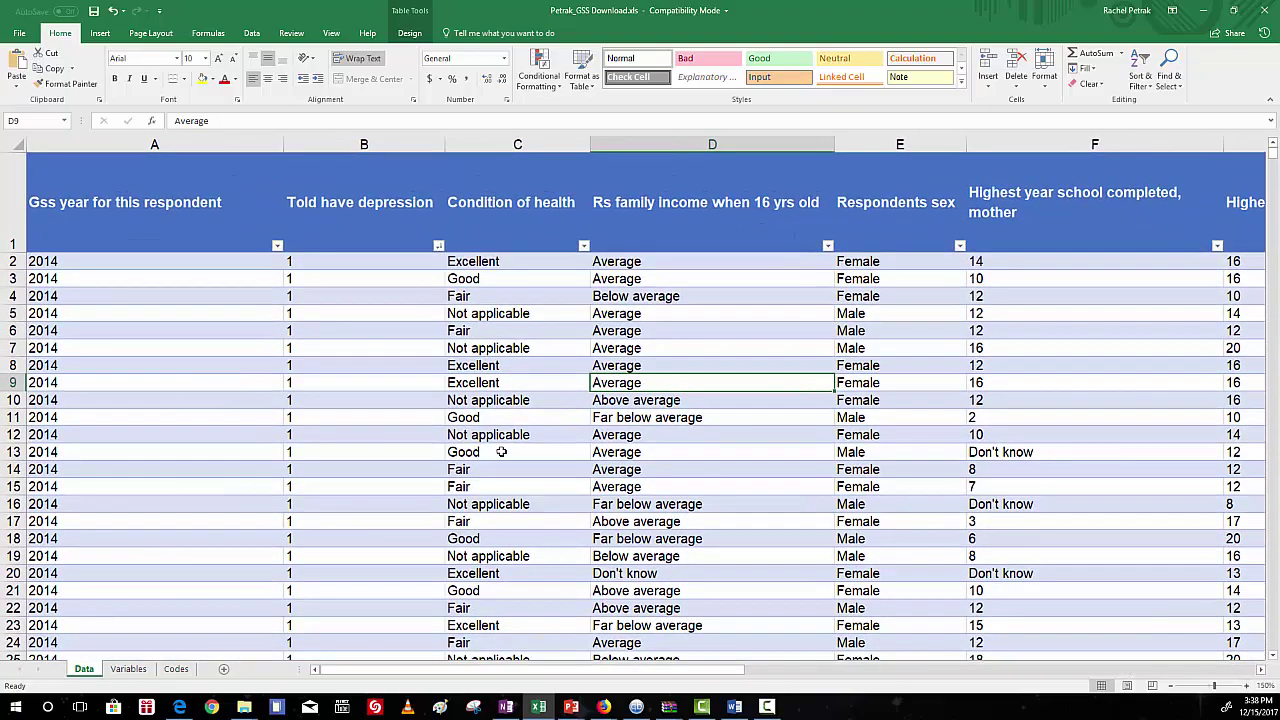
{"action": "left_click", "coordinate": [438, 245]}
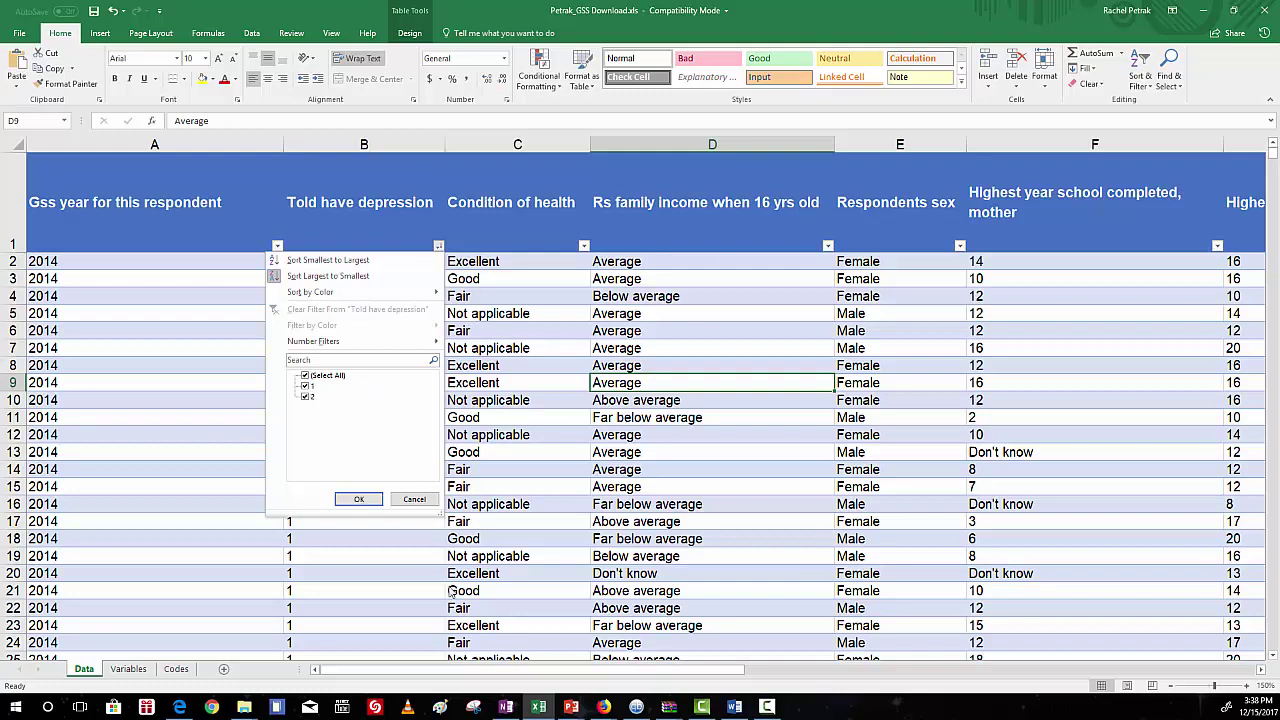
{"action": "left_click", "coordinate": [414, 499]}
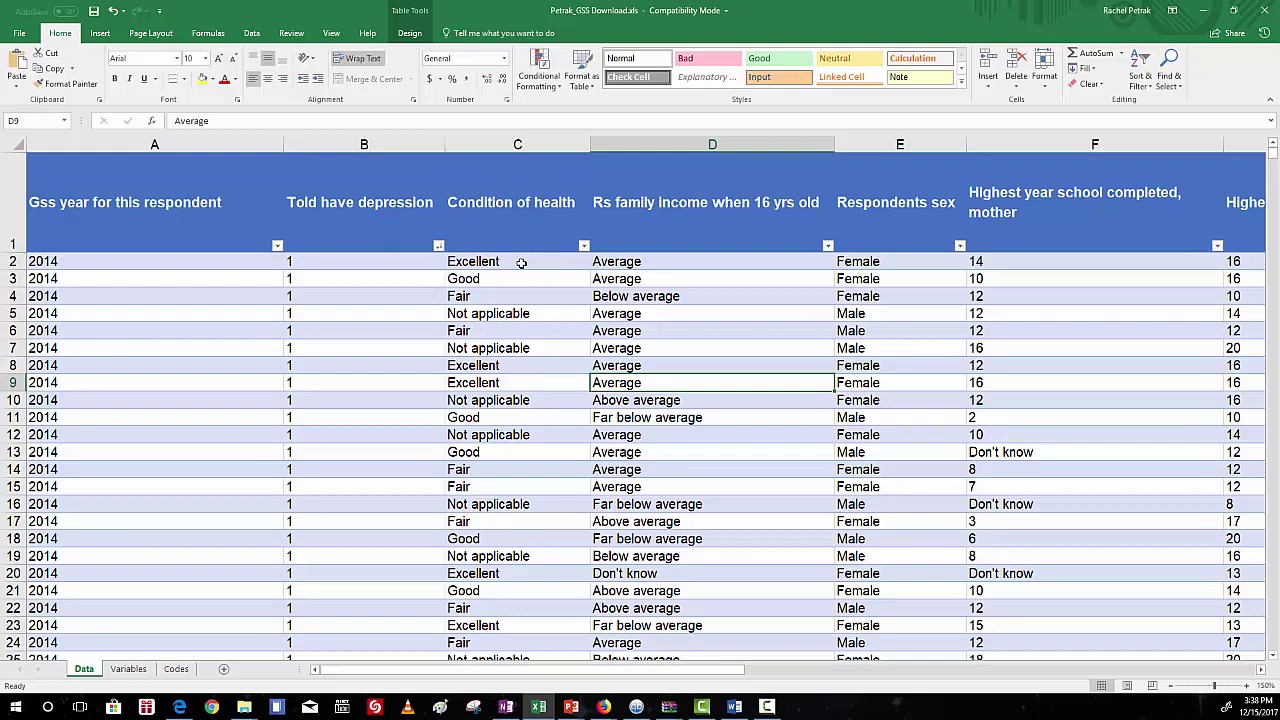
{"action": "left_click", "coordinate": [478, 384]}
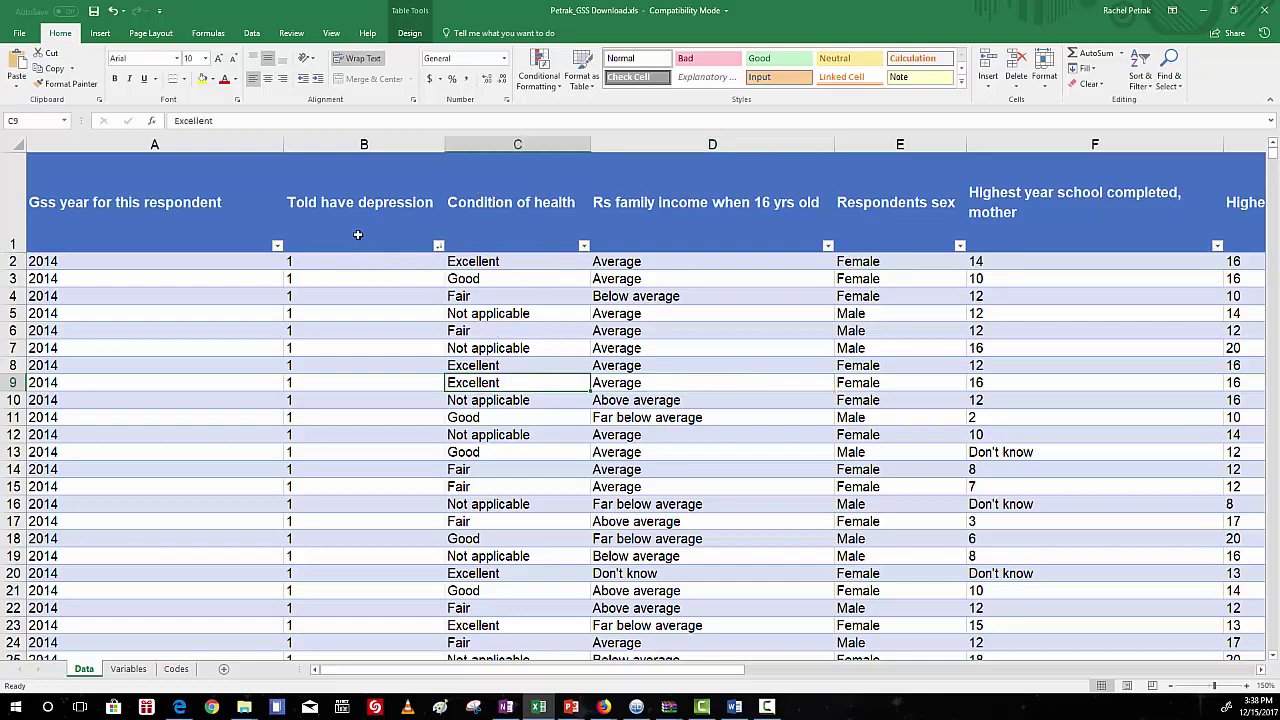
{"action": "left_click_drag", "start_coordinate": [334, 258], "coordinate": [325, 470]}
{"action": "left_click_drag", "start_coordinate": [365, 284], "coordinate": [365, 290]}
{"action": "left_click", "coordinate": [365, 284]}
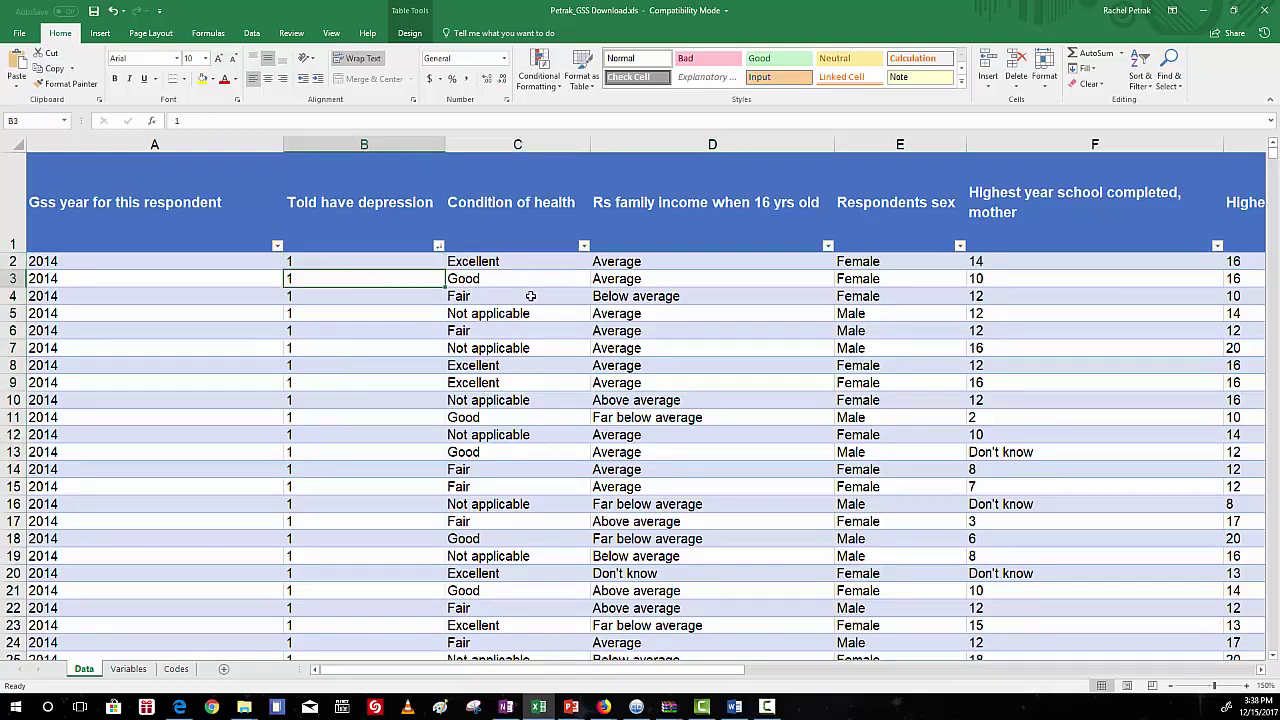
{"action": "left_click", "coordinate": [530, 289]}
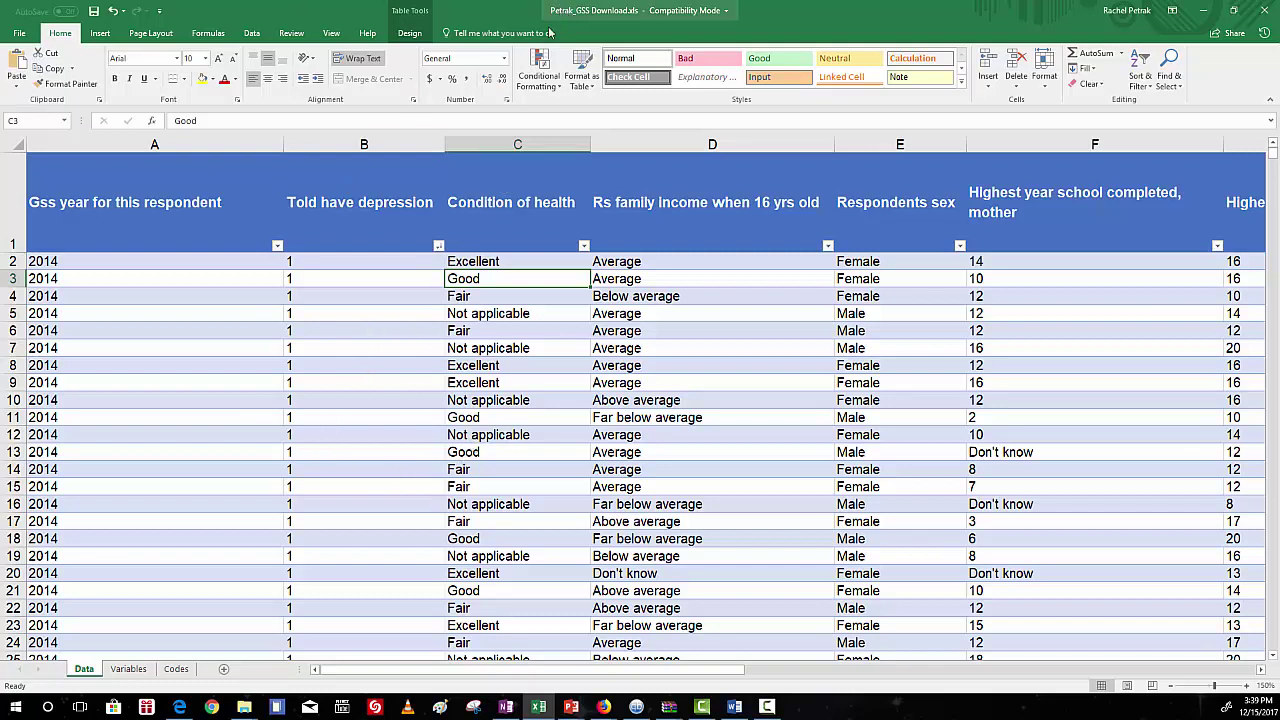
{"action": "left_click", "coordinate": [21, 38]}
{"action": "left_click", "coordinate": [31, 168]}
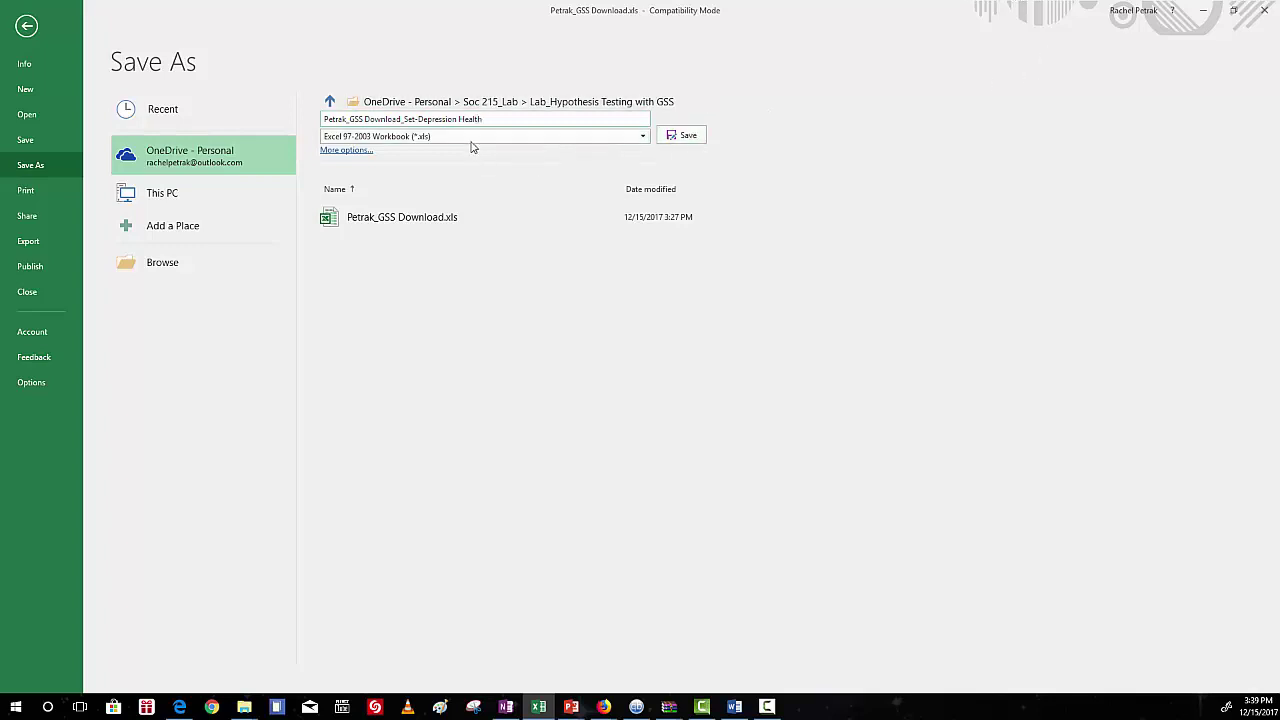
{"action": "left_click", "coordinate": [705, 135]}
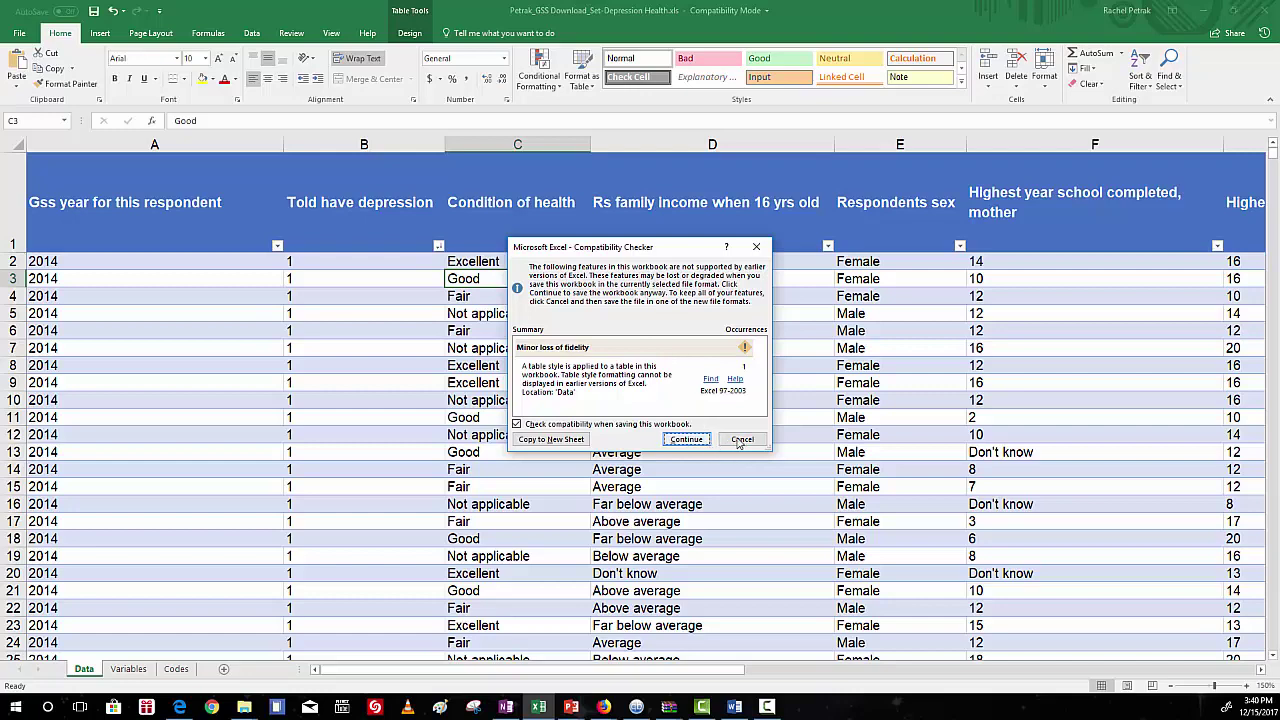
{"action": "left_click", "coordinate": [745, 444]}
{"action": "left_click", "coordinate": [742, 440]}
- Save a copy of the workbook as an Excel Workbook (*.xlsx), adding "_Set Depression Health" to the end of the file name
{"action": "key", "text": "F12"}
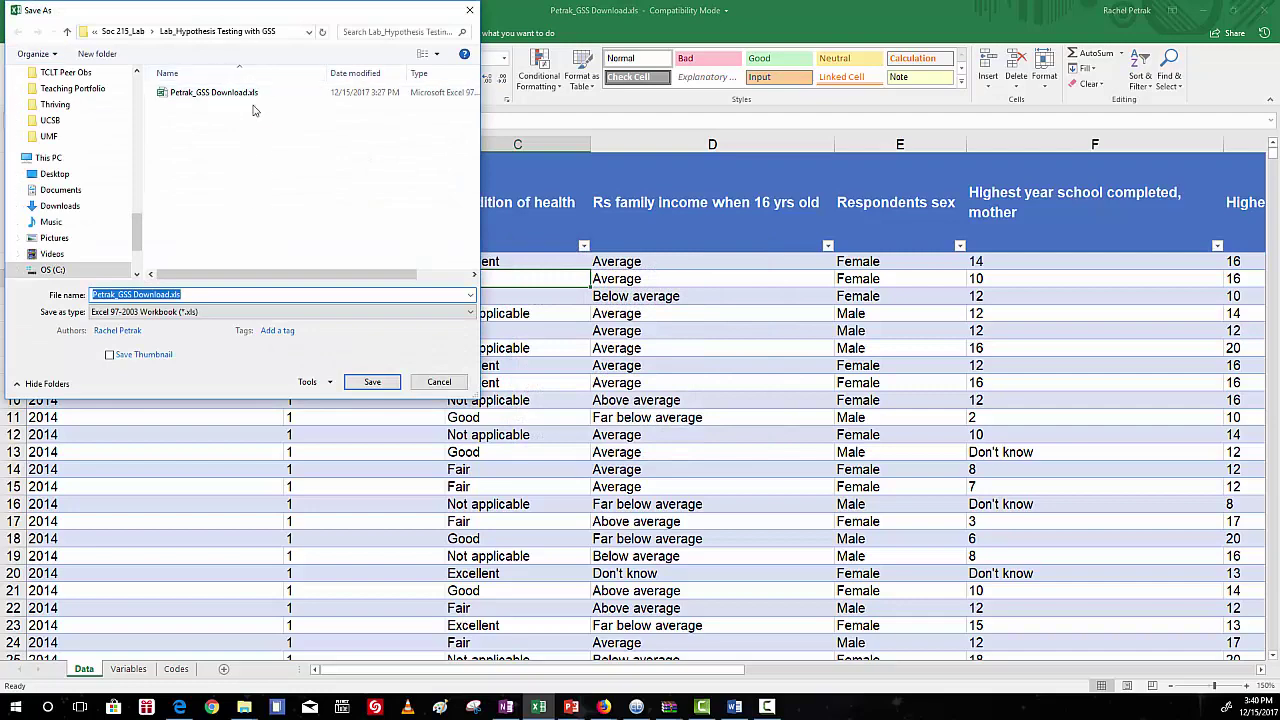
{"action": "left_click", "coordinate": [215, 312]}
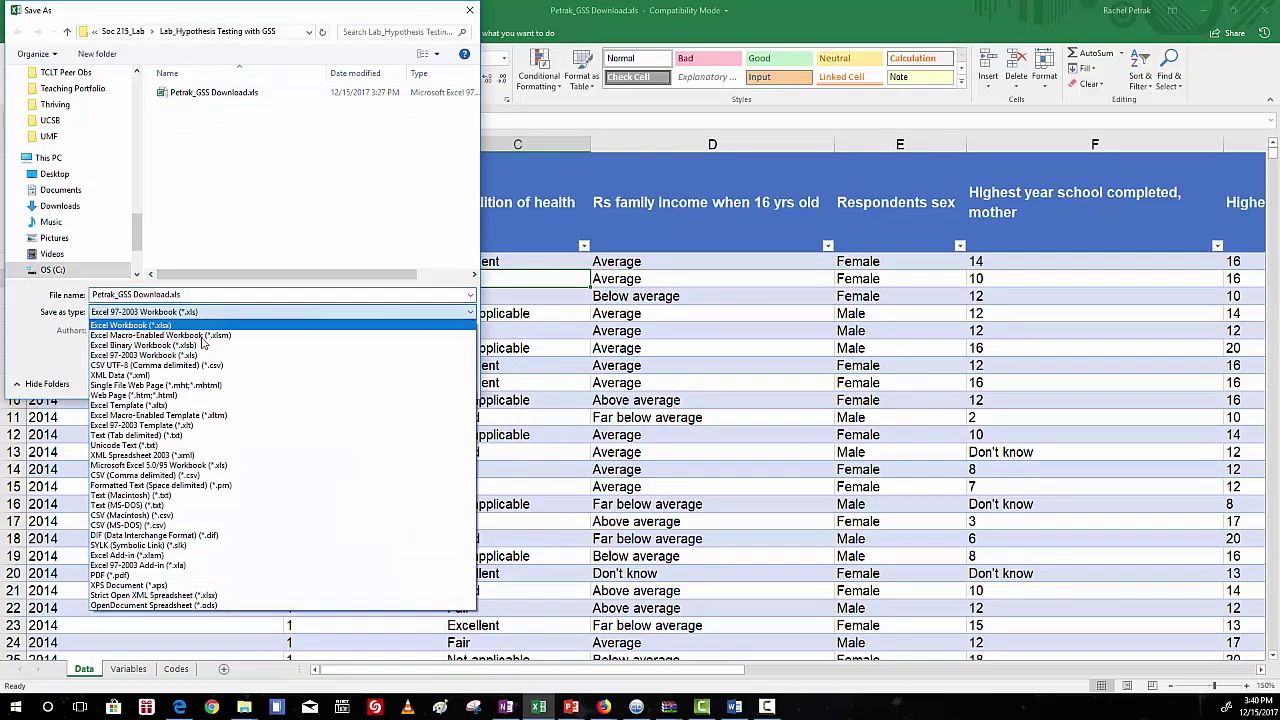
{"action": "left_click", "coordinate": [185, 325]}
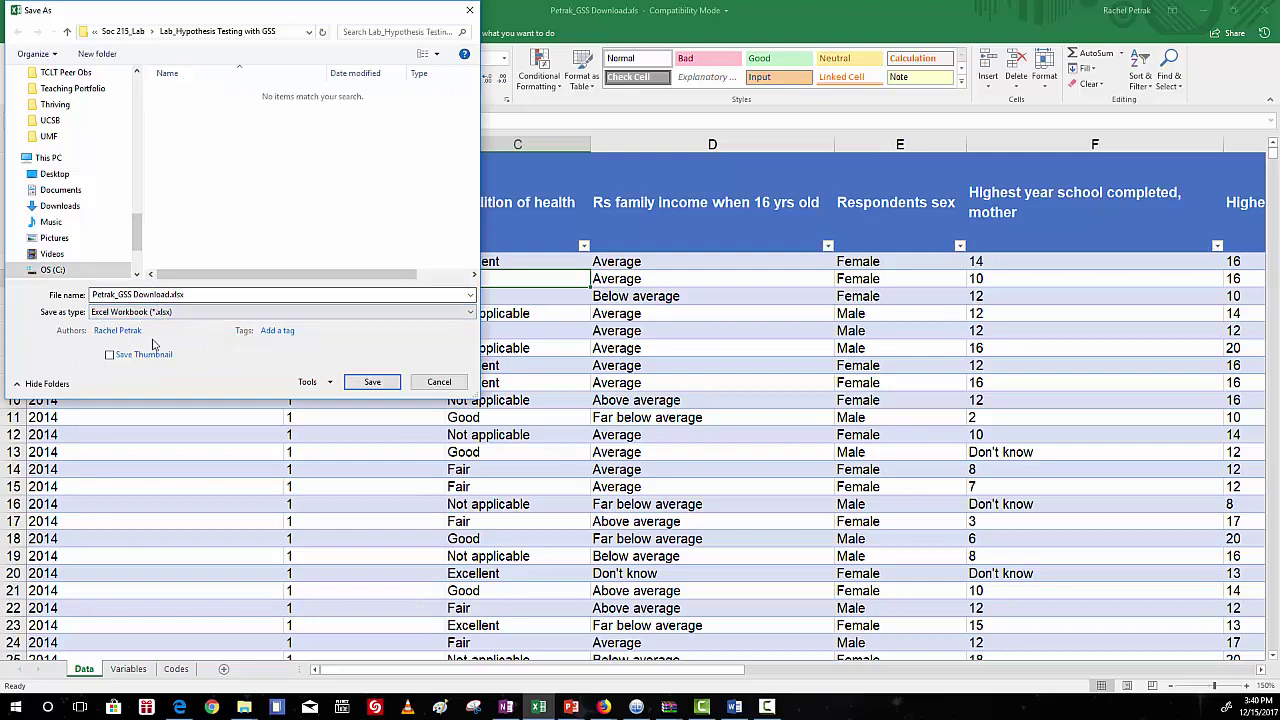
{"action": "triple_click", "coordinate": [166, 295]}
{"action": "left_click", "coordinate": [172, 295]}
{"action": "left_click", "coordinate": [175, 294]}
{"action": "left_click", "coordinate": [349, 388]}
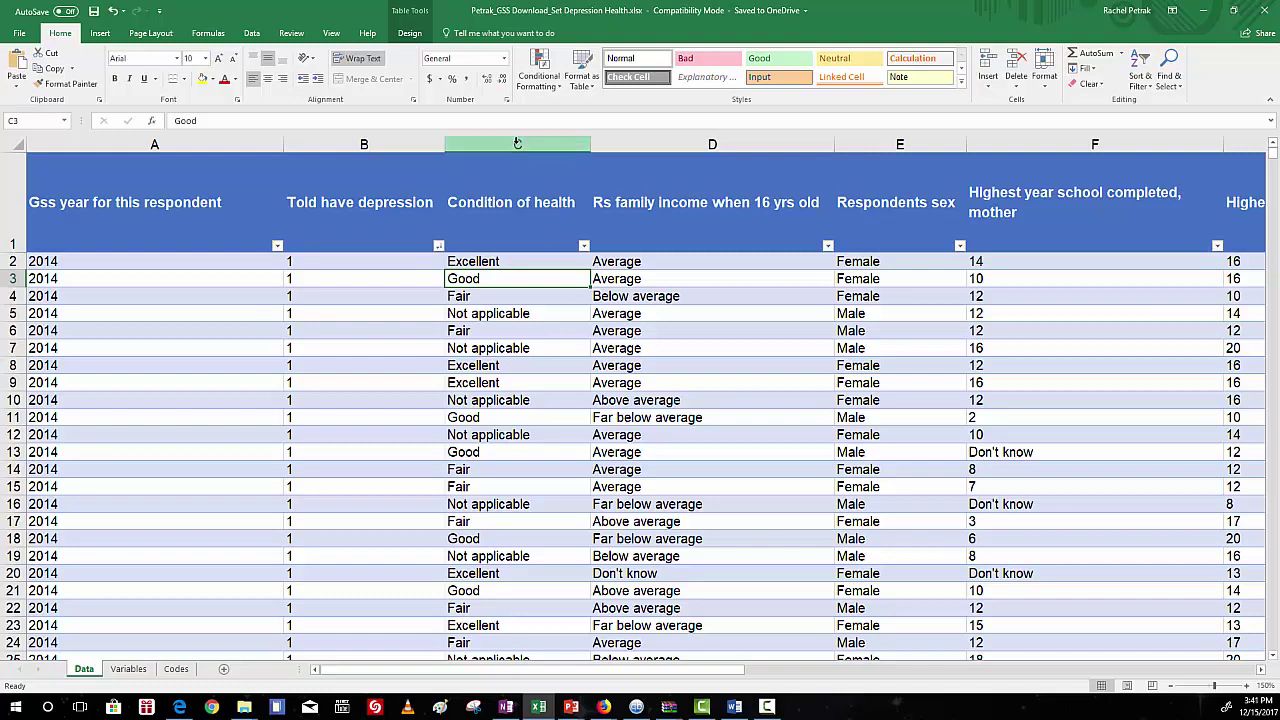
- Sort the table by Condition of health from A to Z and delete the Don't know respondents in rows 2 and 3
{"action": "left_click", "coordinate": [584, 246]}
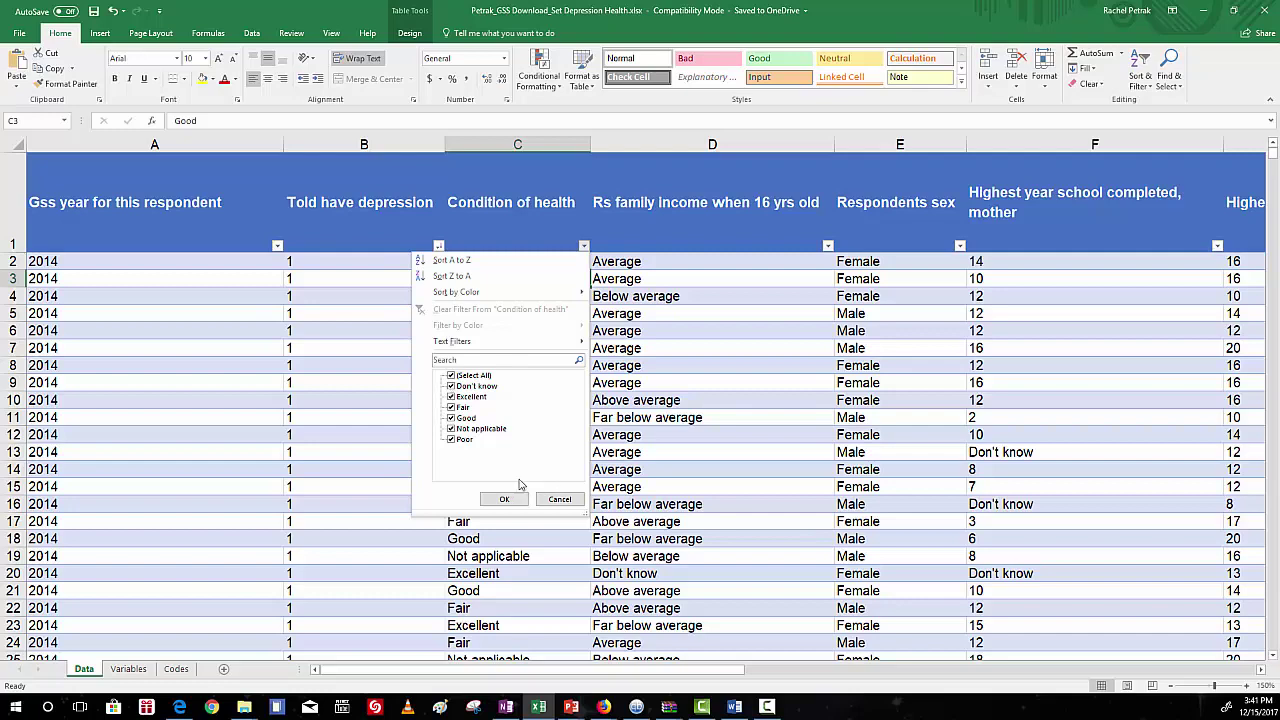
{"action": "left_click", "coordinate": [452, 260]}
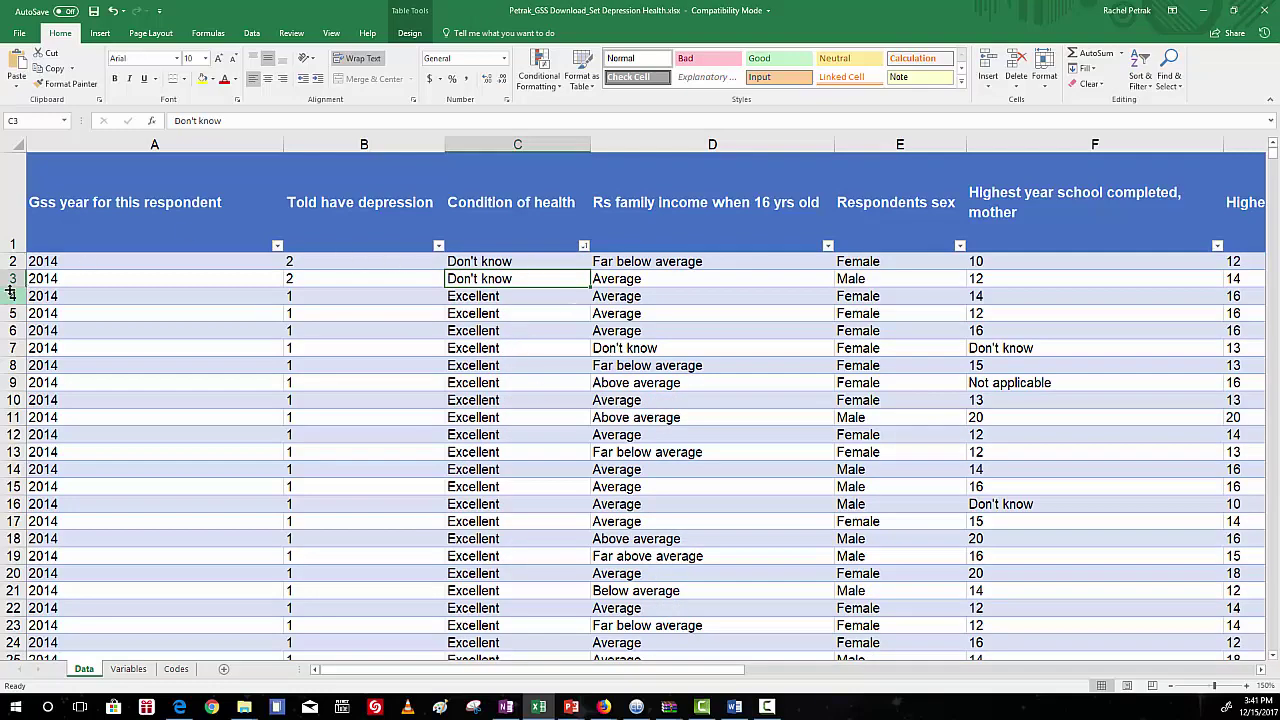
{"action": "left_click_drag", "start_coordinate": [12, 261], "coordinate": [14, 279]}
{"action": "right_click", "coordinate": [455, 264]}
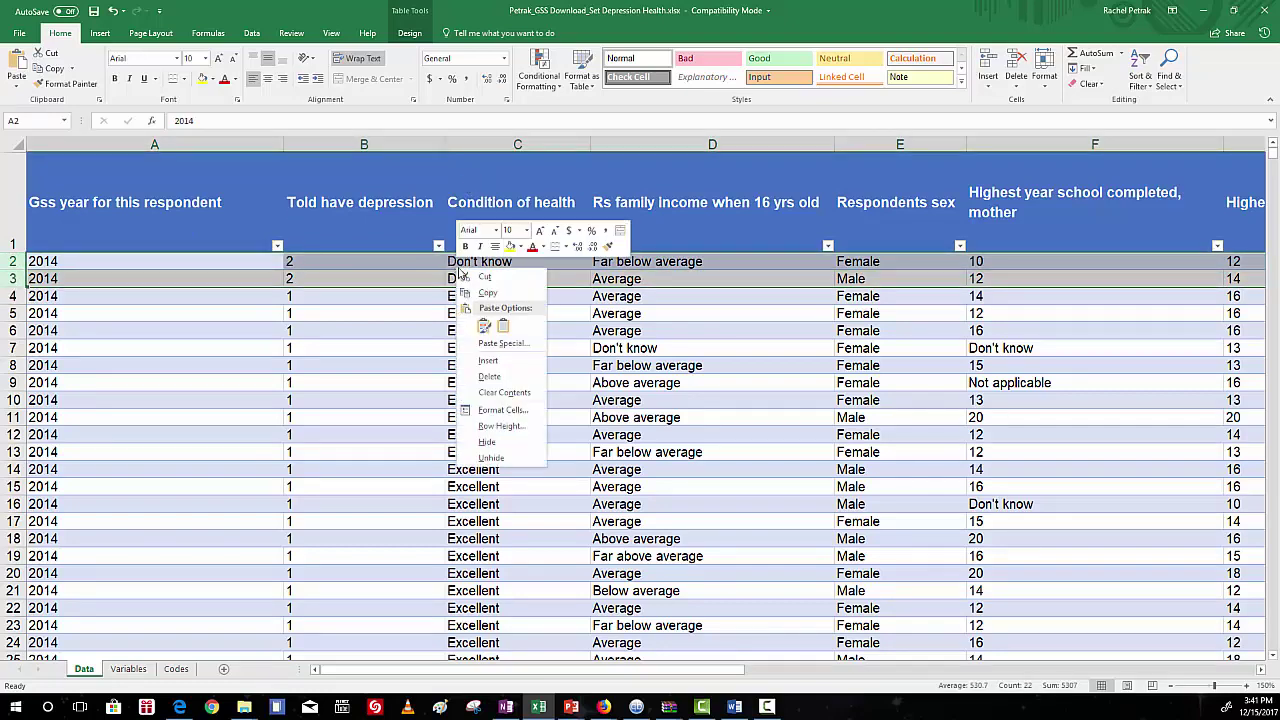
{"action": "key", "text": "Escape"}
{"action": "key", "text": "ctrl+minus"}
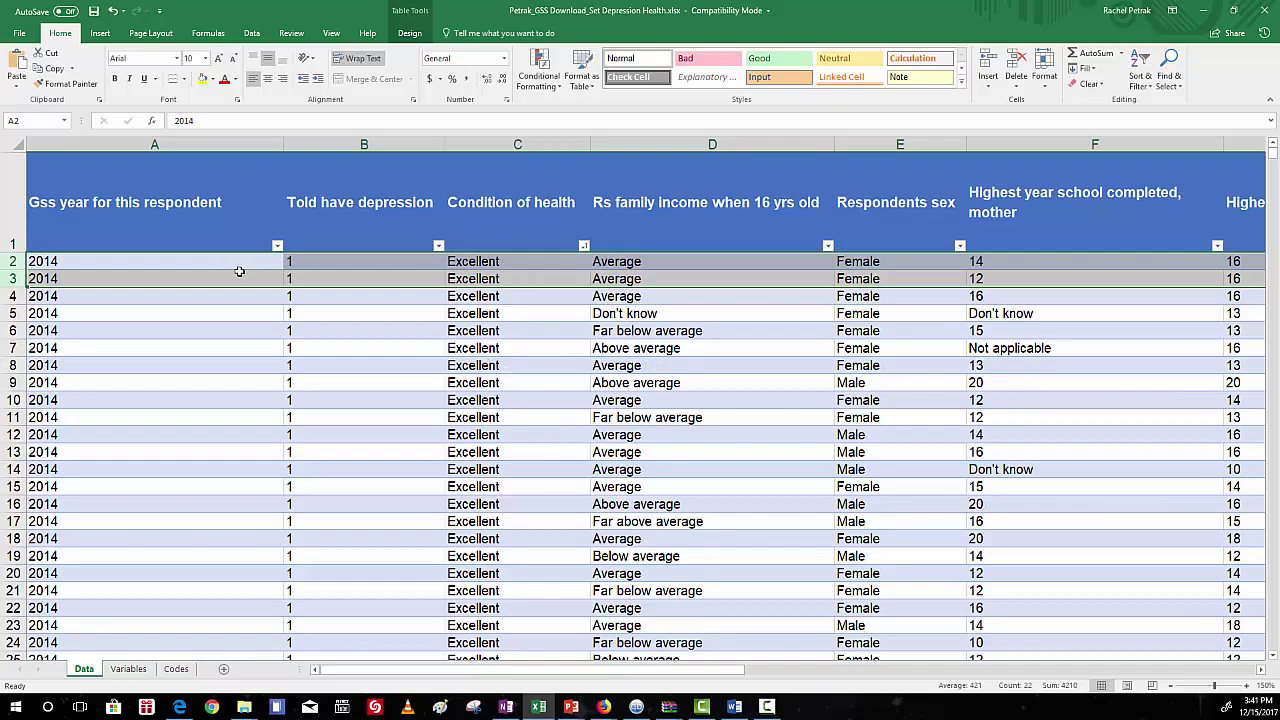
- Delete all respondents with Not applicable in the Condition of health column, rows 791 to 1204
{"action": "left_click", "coordinate": [429, 349]}
{"action": "scroll", "coordinate": [511, 417], "scroll_direction": "down", "scroll_amount": 20}
{"action": "scroll", "coordinate": [513, 423], "scroll_direction": "down", "scroll_amount": 20}
{"action": "scroll", "coordinate": [513, 423], "scroll_direction": "down", "scroll_amount": 20}
{"action": "scroll", "coordinate": [513, 423], "scroll_direction": "down", "scroll_amount": 20}
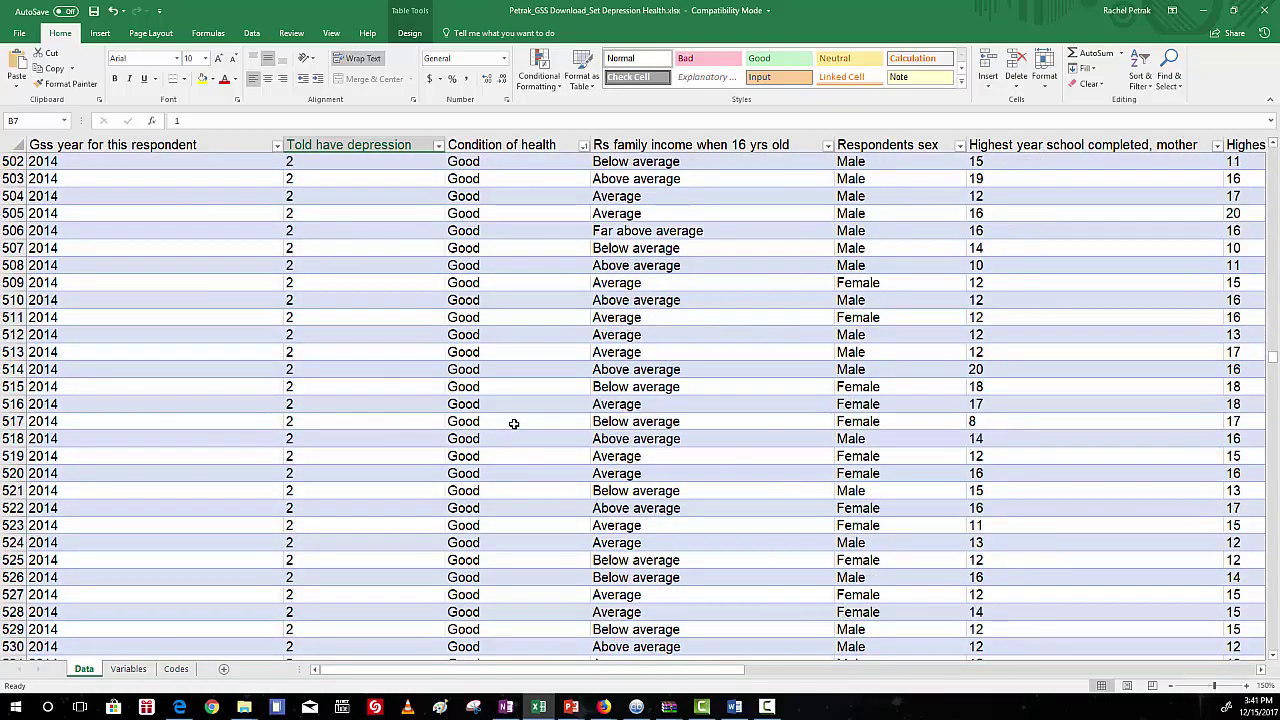
{"action": "scroll", "coordinate": [513, 423], "scroll_direction": "down", "scroll_amount": 20}
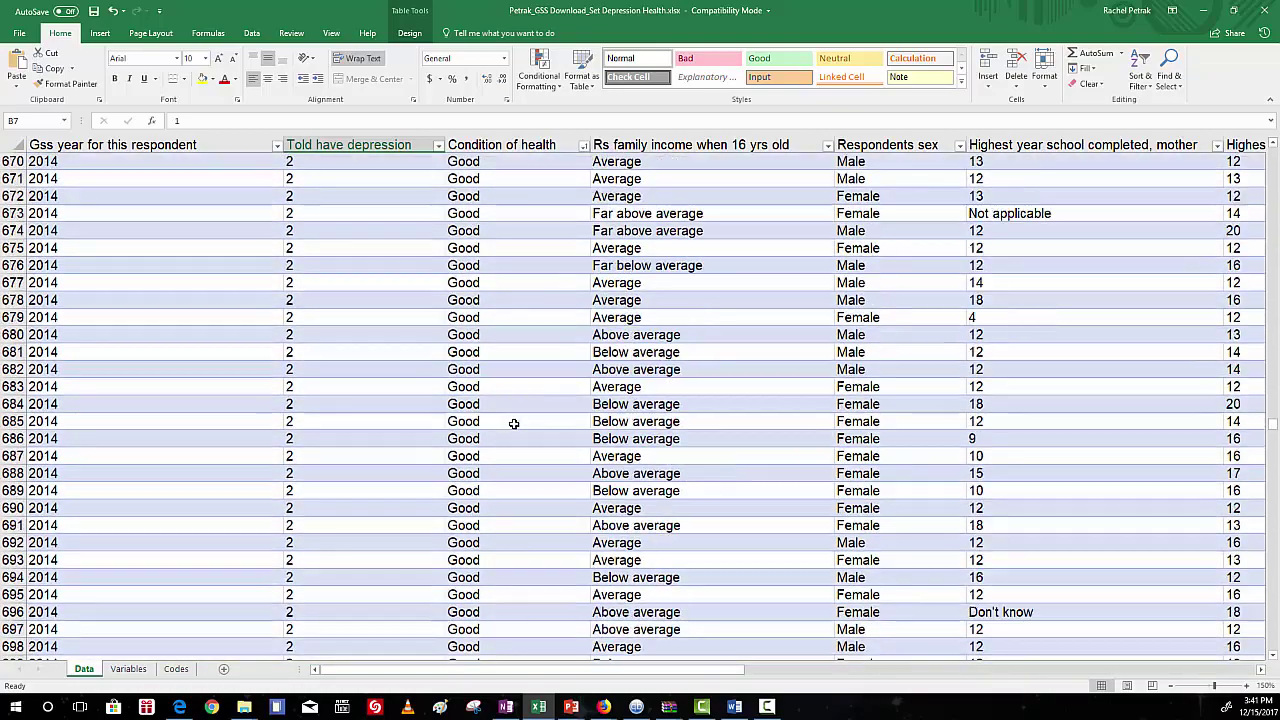
{"action": "scroll", "coordinate": [910, 503], "scroll_direction": "down", "scroll_amount": 20}
{"action": "scroll", "coordinate": [910, 503], "scroll_direction": "up", "scroll_amount": 8}
{"action": "scroll", "coordinate": [912, 503], "scroll_direction": "up", "scroll_amount": 1}
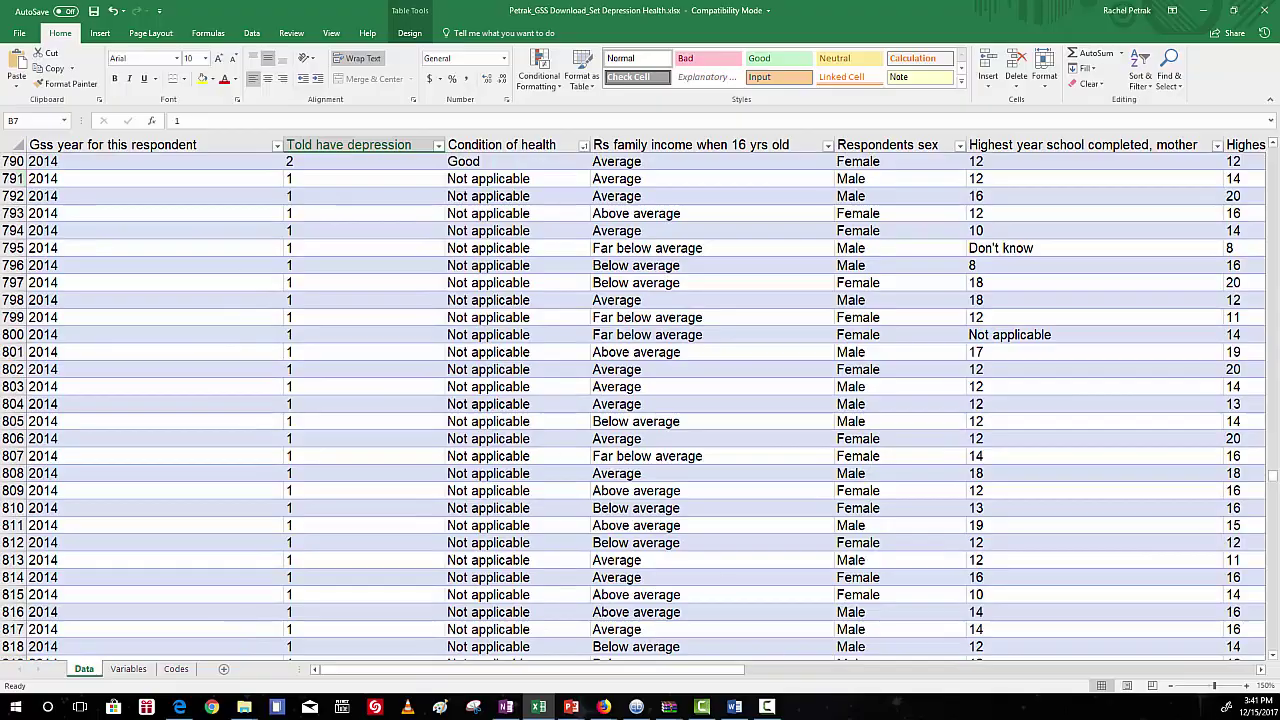
{"action": "left_click", "coordinate": [1171, 686]}
{"action": "left_click", "coordinate": [1171, 686]}
{"action": "left_click", "coordinate": [1171, 686]}
{"action": "left_click", "coordinate": [1171, 686]}
{"action": "left_click", "coordinate": [1171, 686]}
{"action": "left_click", "coordinate": [1171, 686]}
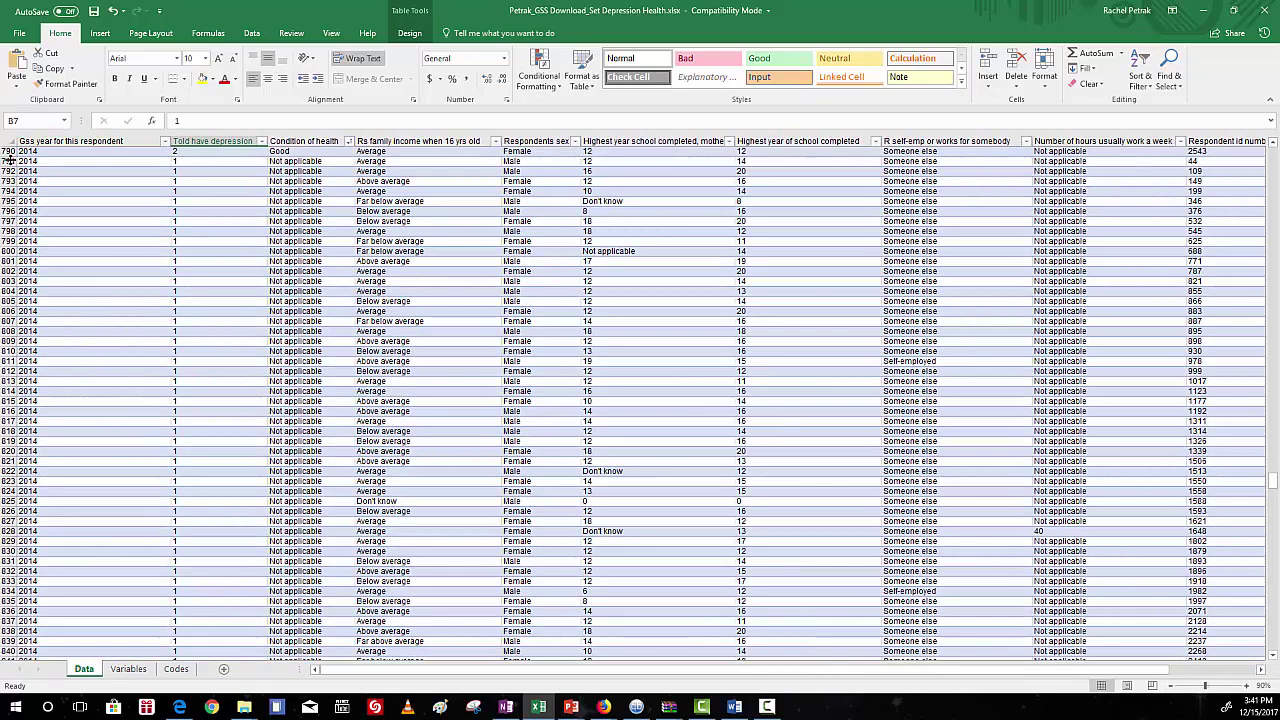
{"action": "left_click_drag", "start_coordinate": [8, 161], "coordinate": [142, 585]}
{"action": "right_click", "coordinate": [119, 434]}
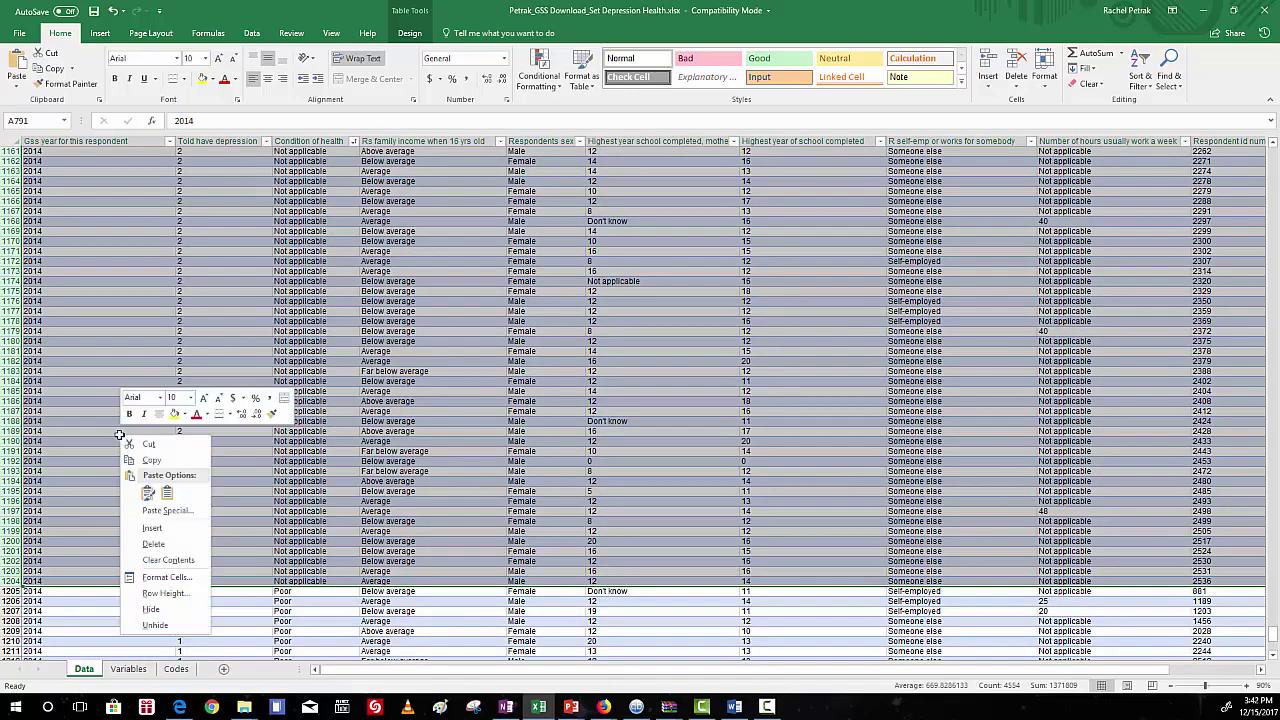
{"action": "left_click", "coordinate": [156, 545]}
{"action": "left_click", "coordinate": [336, 556]}
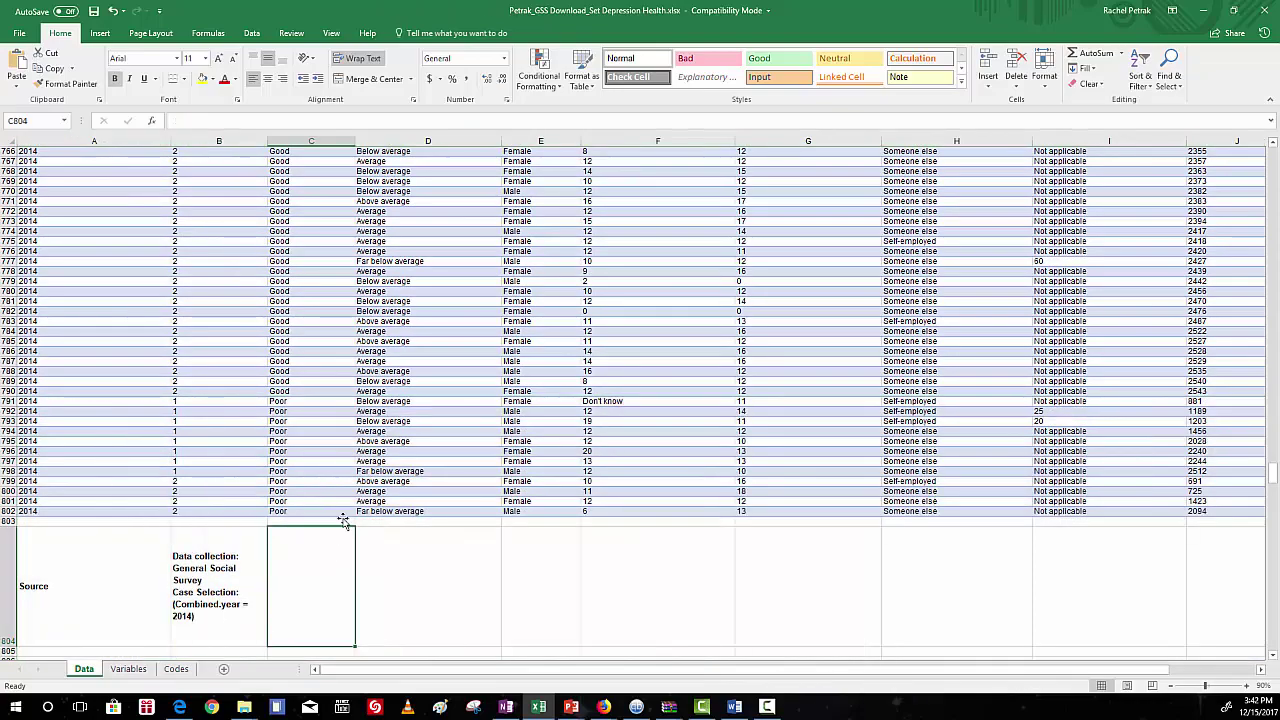
- Check which values are listed in the Condition of health filter, keeping all of them selected
{"action": "scroll", "coordinate": [362, 445], "scroll_direction": "up", "scroll_amount": 20}
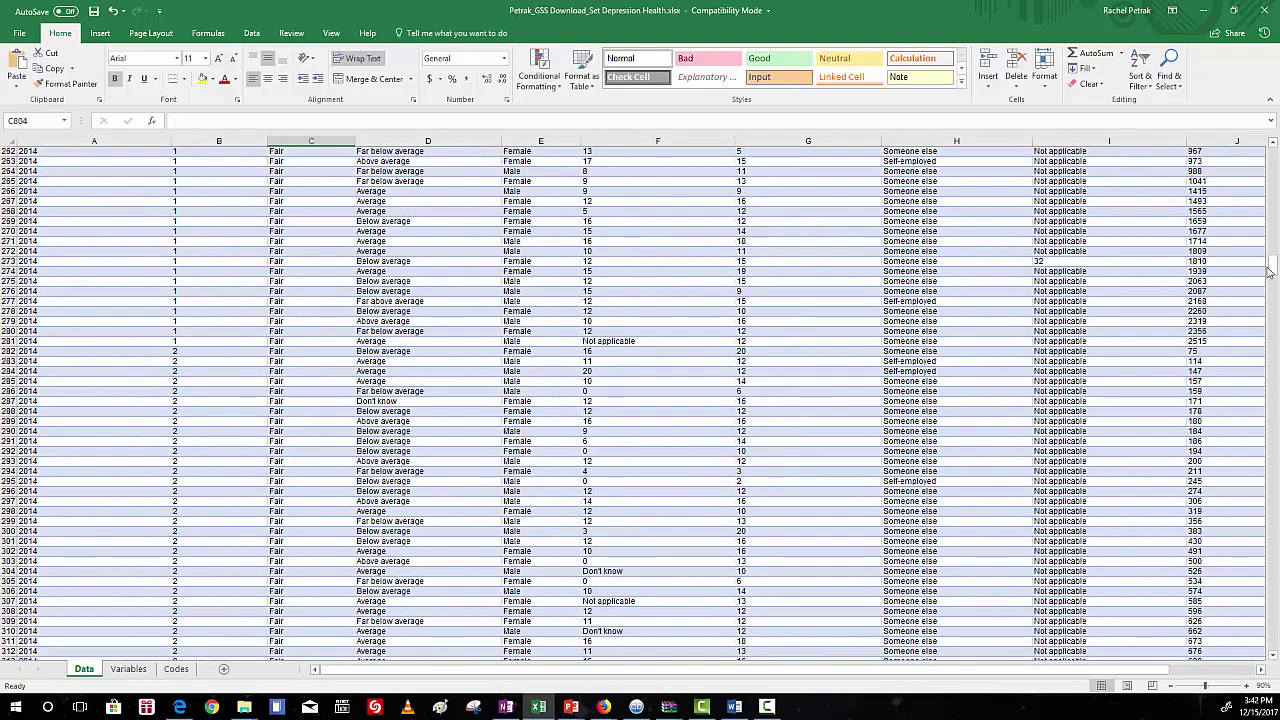
{"action": "left_click_drag", "start_coordinate": [1275, 274], "coordinate": [1275, 152]}
{"action": "left_click", "coordinate": [348, 199]}
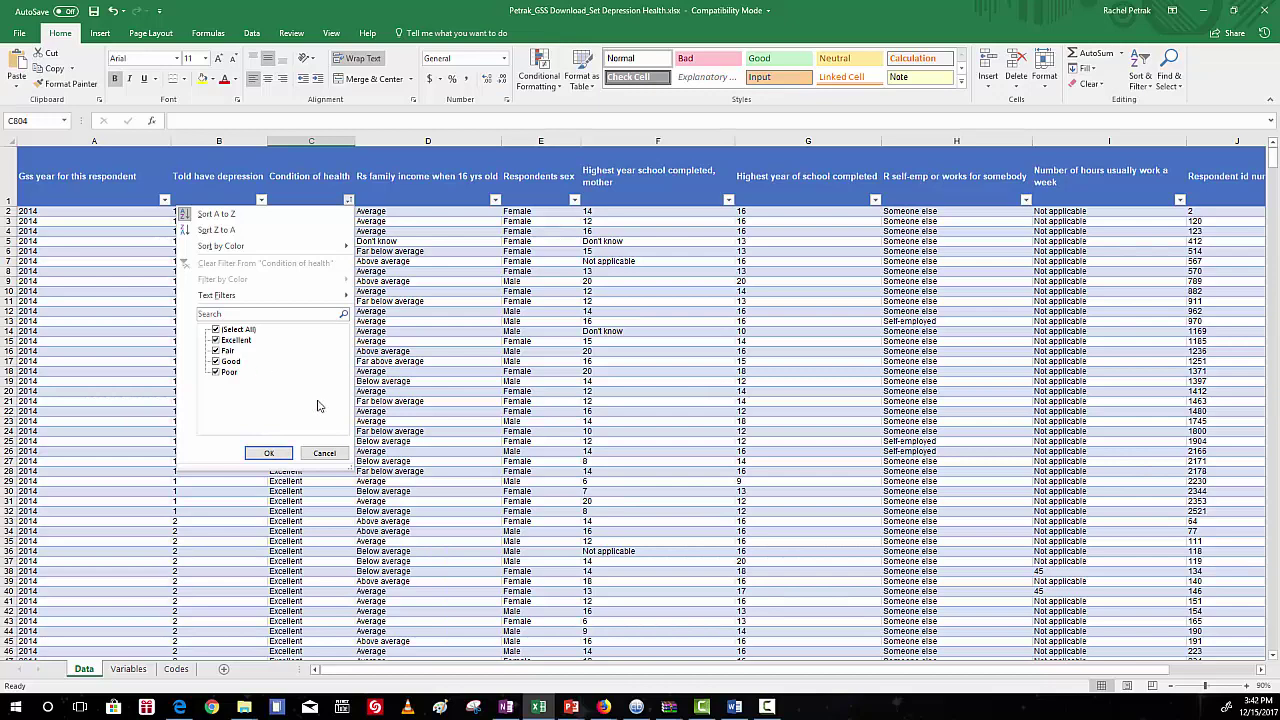
{"action": "left_click", "coordinate": [269, 453]}
- Examine the codes of the health variable for Excellent, Good, Fair and Poor on the Codes sheet and return to the Data sheet
{"action": "left_click", "coordinate": [177, 669]}
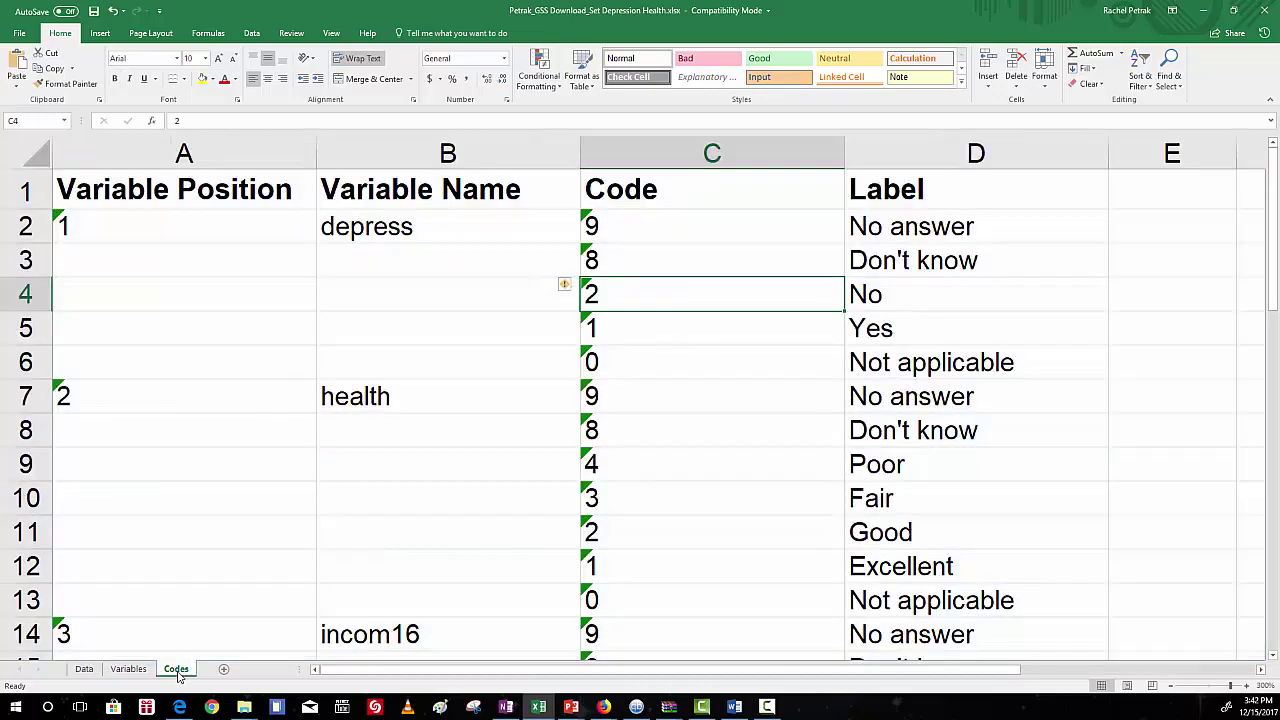
{"action": "left_click", "coordinate": [655, 478]}
{"action": "left_click_drag", "start_coordinate": [822, 563], "coordinate": [899, 565]}
{"action": "left_click_drag", "start_coordinate": [823, 529], "coordinate": [880, 525]}
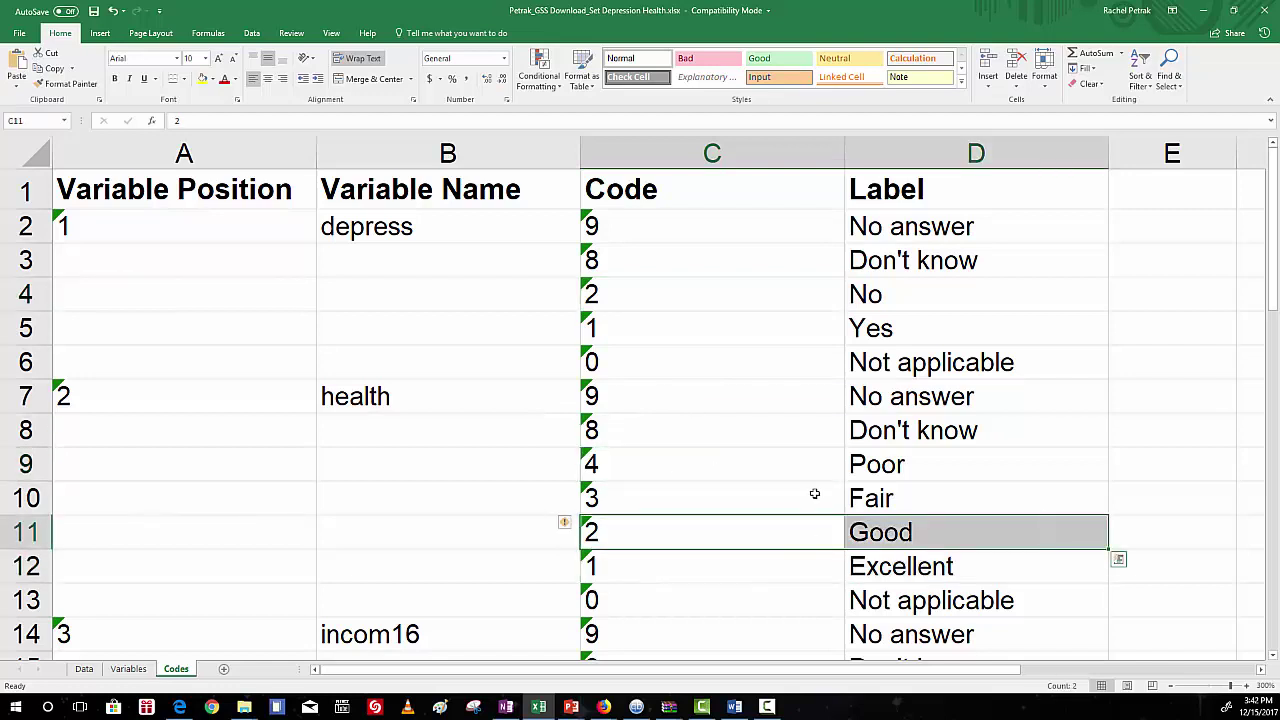
{"action": "left_click_drag", "start_coordinate": [816, 491], "coordinate": [880, 488]}
{"action": "left_click_drag", "start_coordinate": [807, 464], "coordinate": [885, 463]}
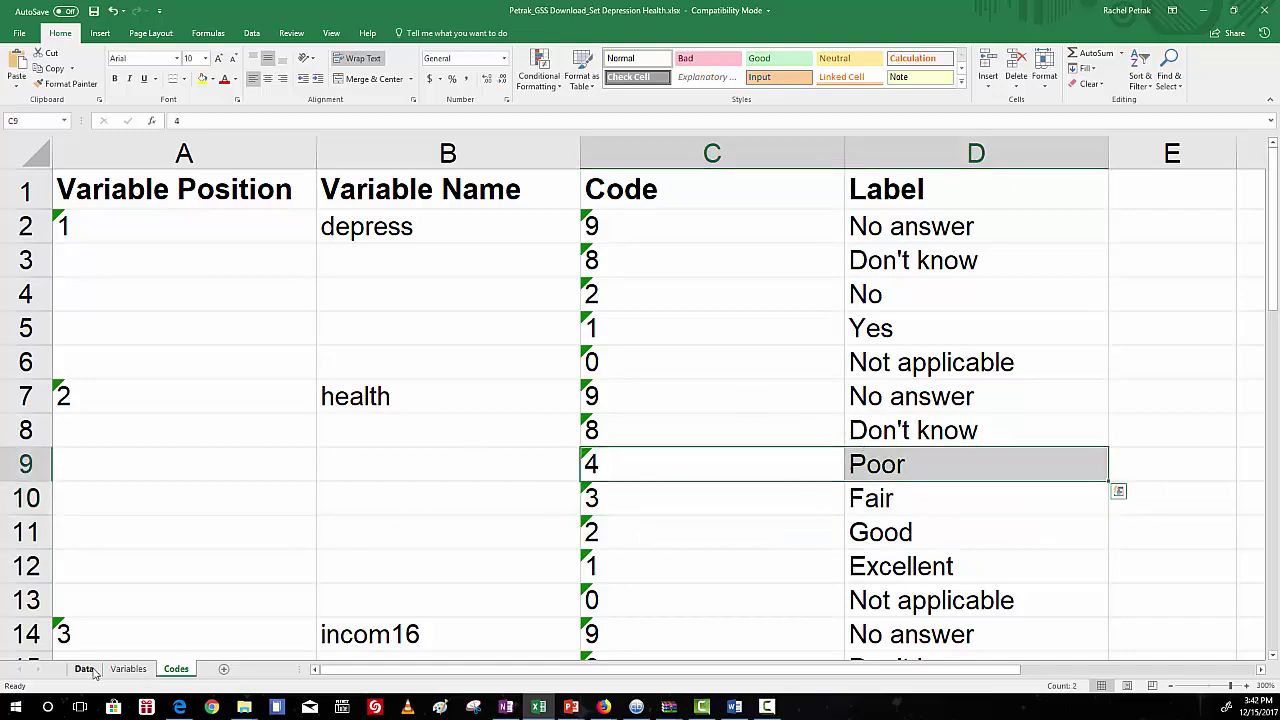
{"action": "left_click", "coordinate": [84, 668]}
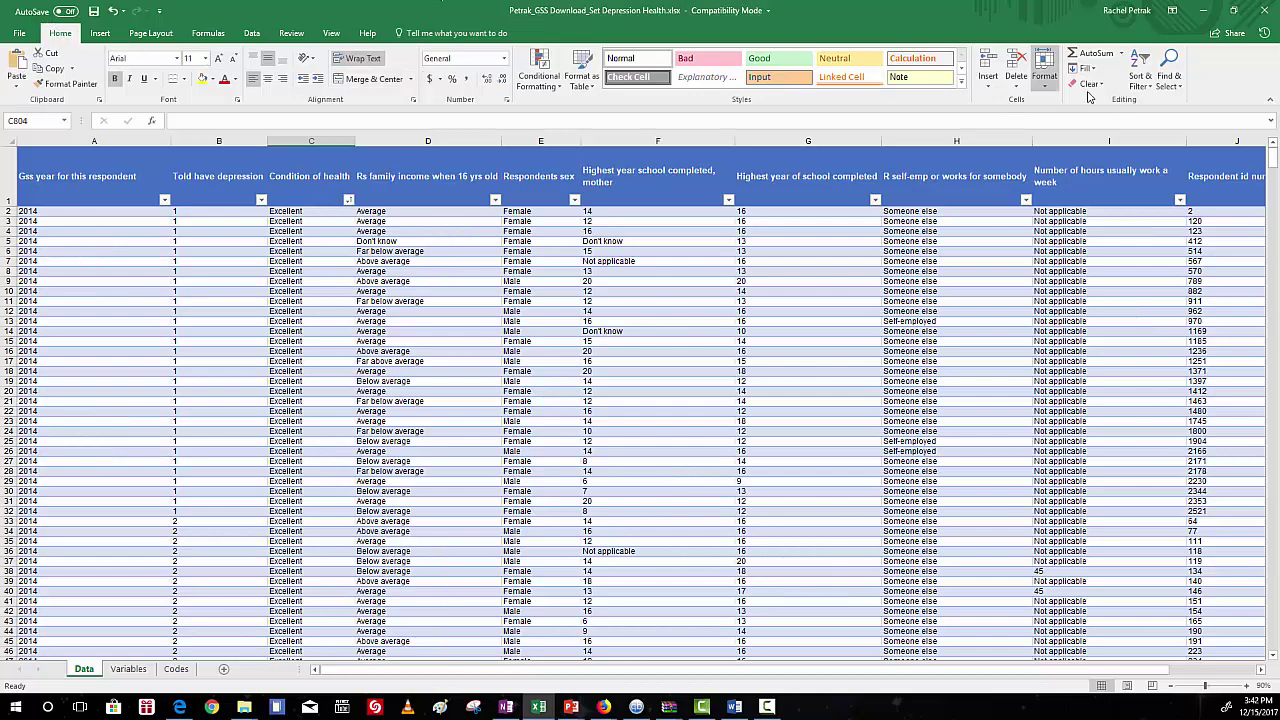
{"action": "left_click", "coordinate": [1163, 90]}
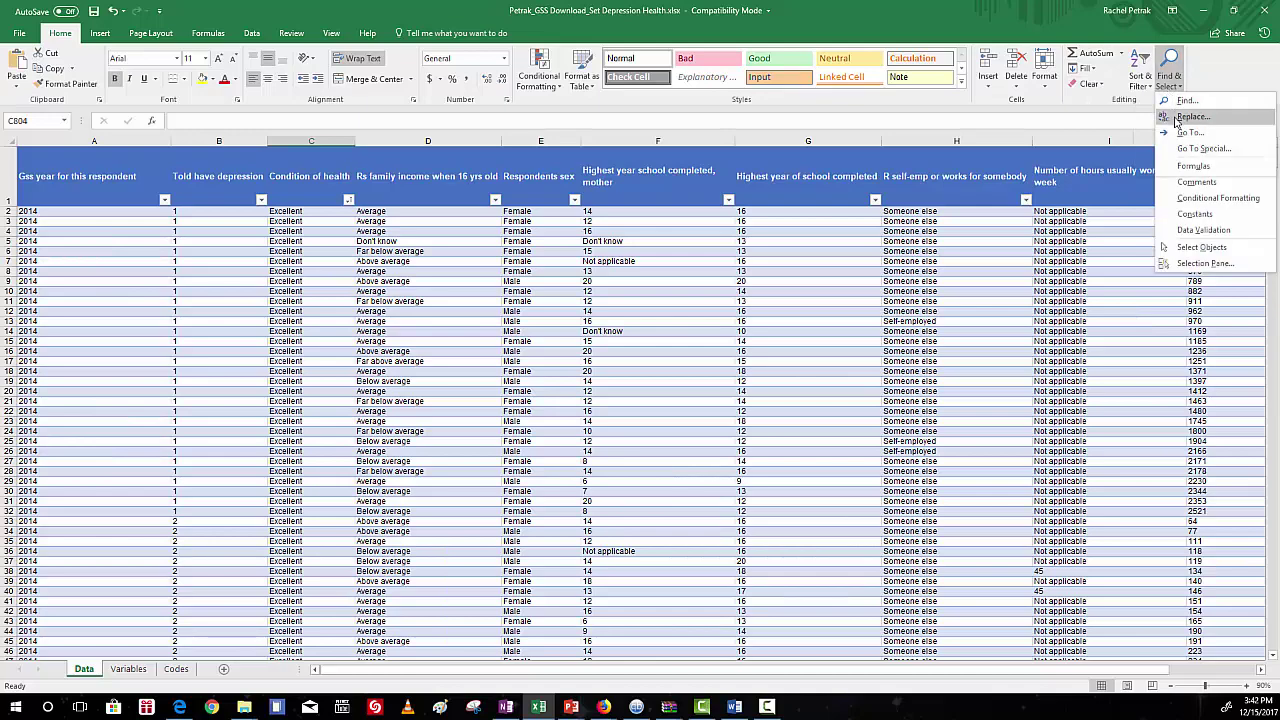
{"action": "left_click", "coordinate": [1175, 116]}
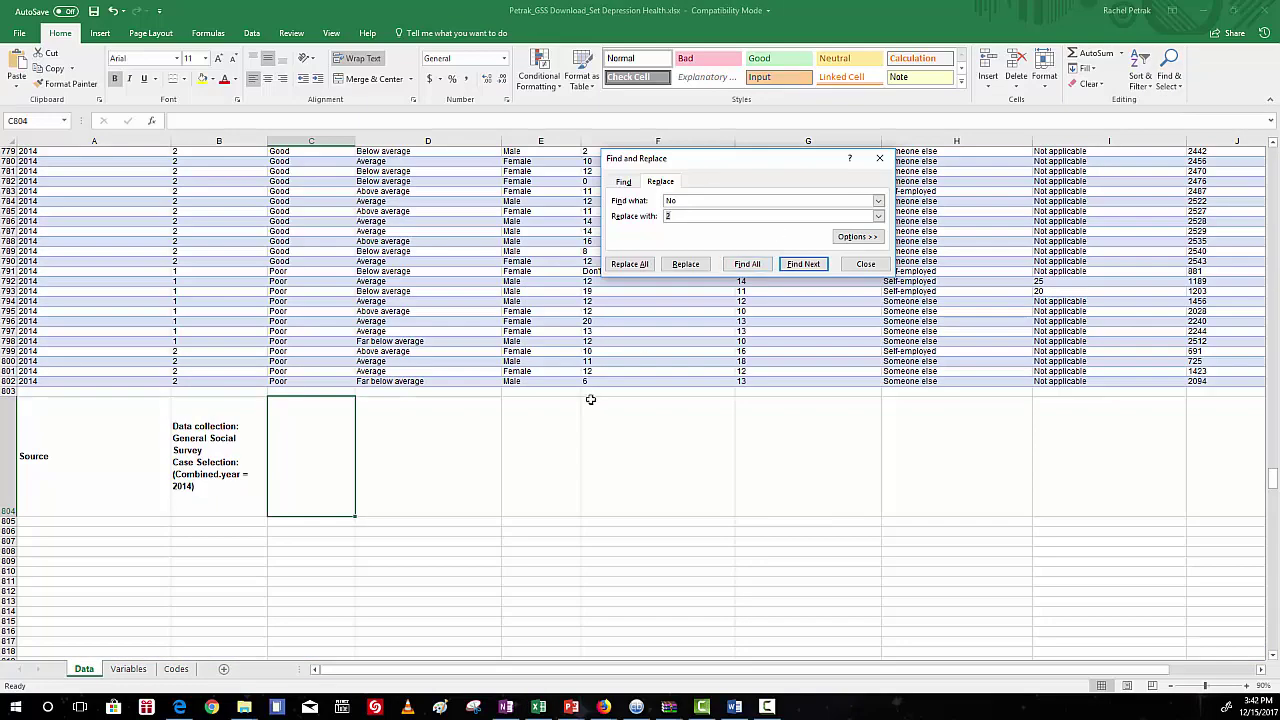
{"action": "left_click", "coordinate": [866, 265]}
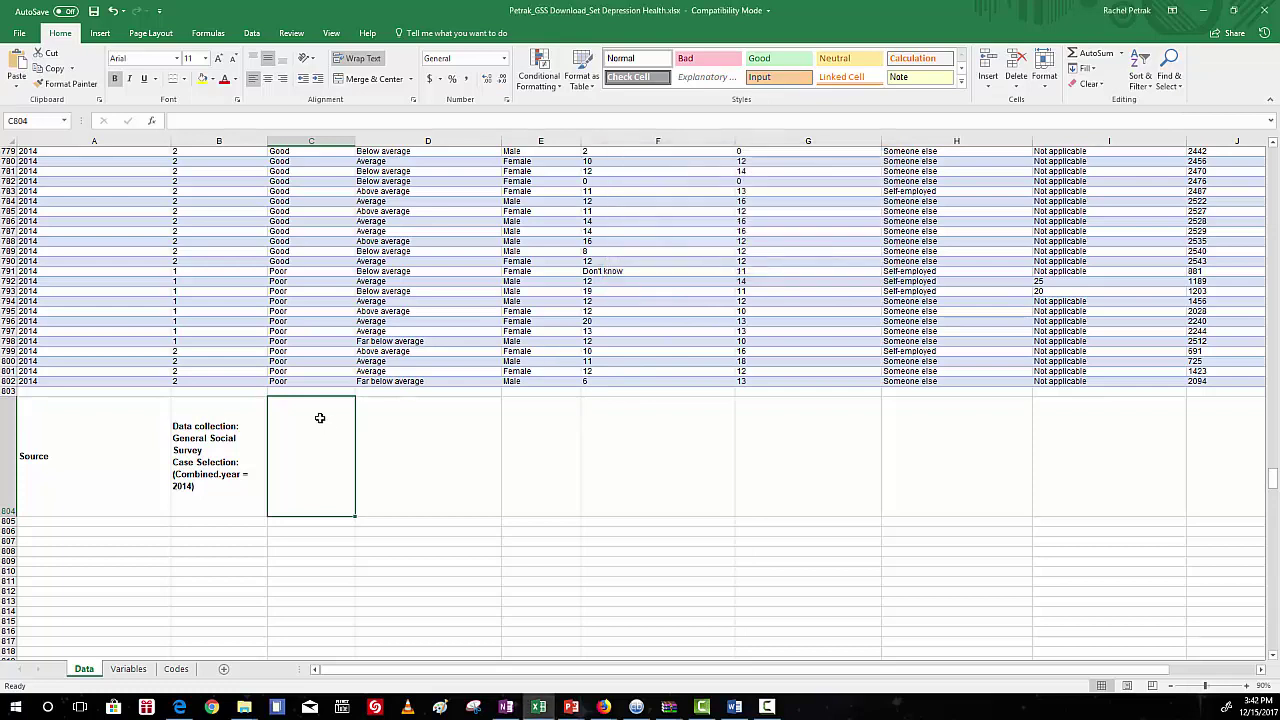
- Replace every Excellent answer in the Condition of health column with 1
{"action": "left_click", "coordinate": [311, 138]}
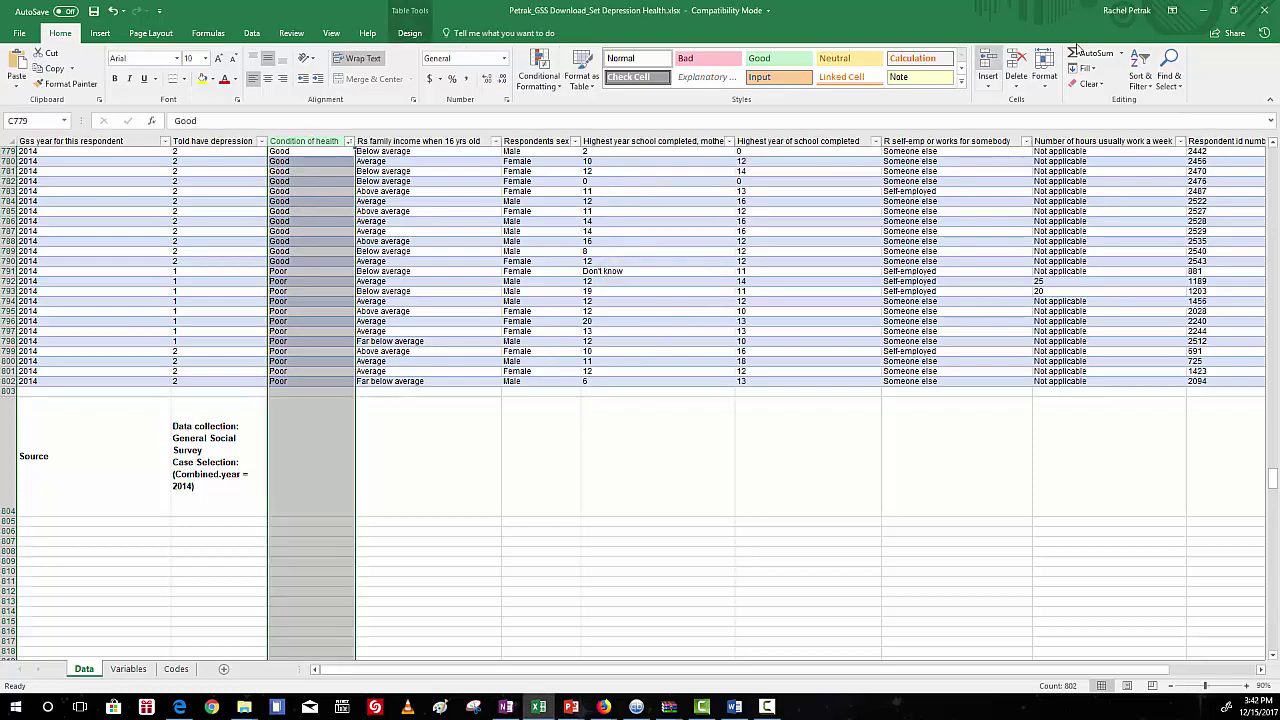
{"action": "left_click", "coordinate": [1170, 78]}
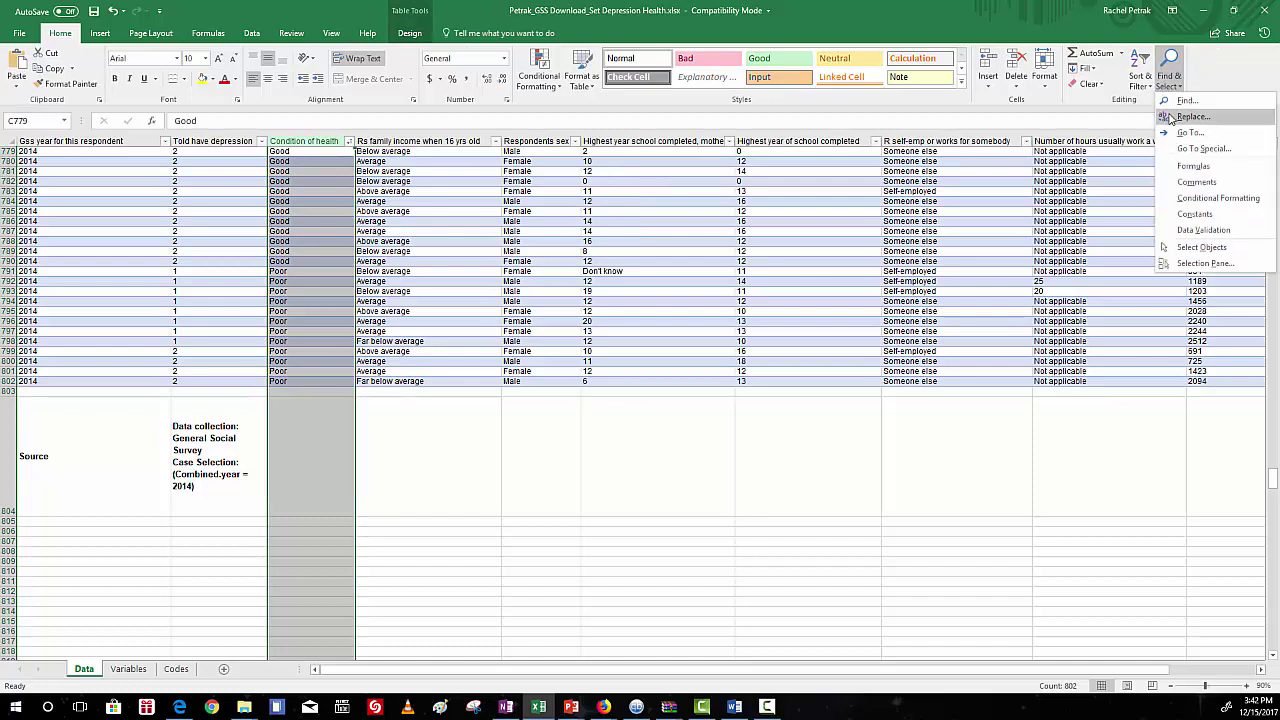
{"action": "left_click", "coordinate": [1170, 118]}
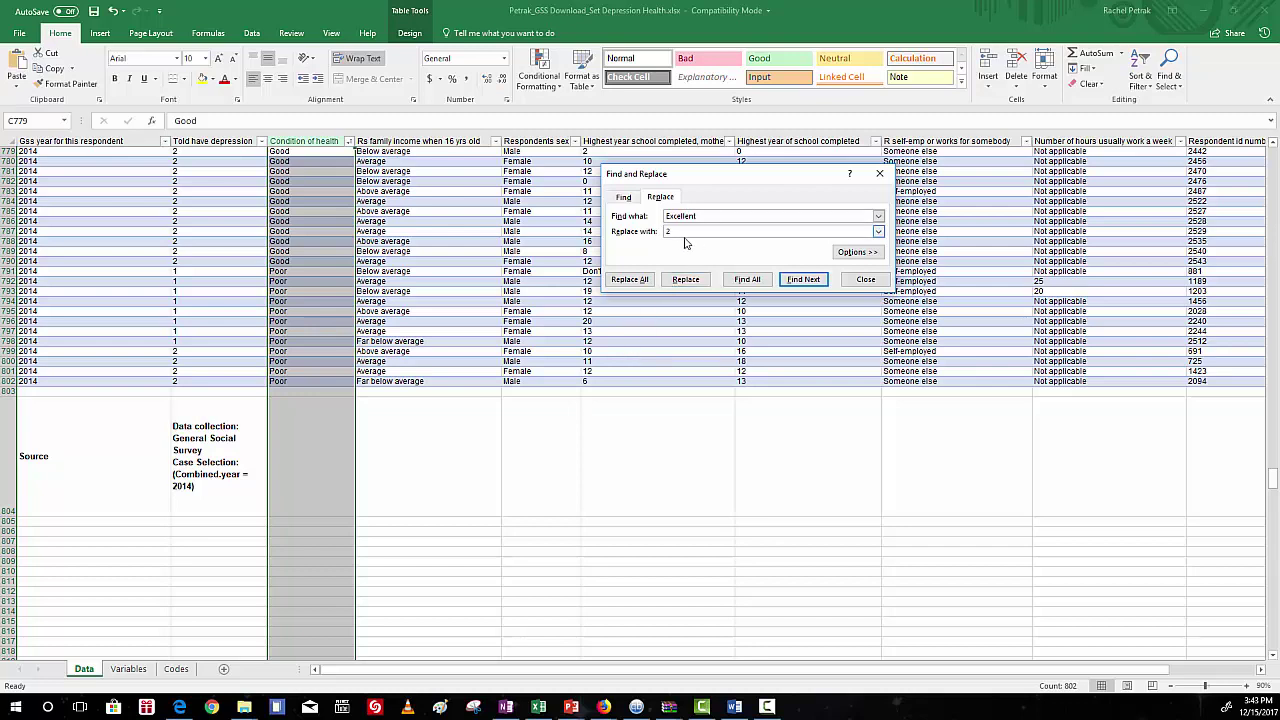
{"action": "type", "text": "1"}
{"action": "left_click", "coordinate": [623, 282]}
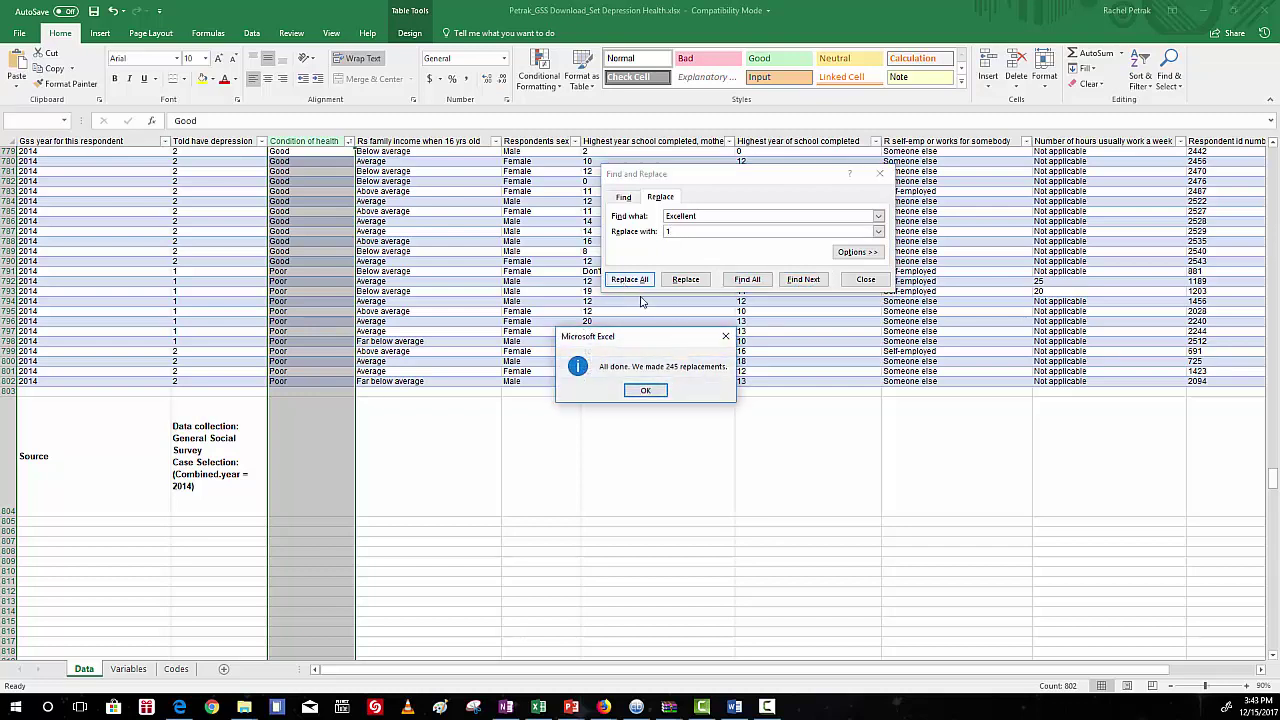
{"action": "left_click", "coordinate": [645, 390]}
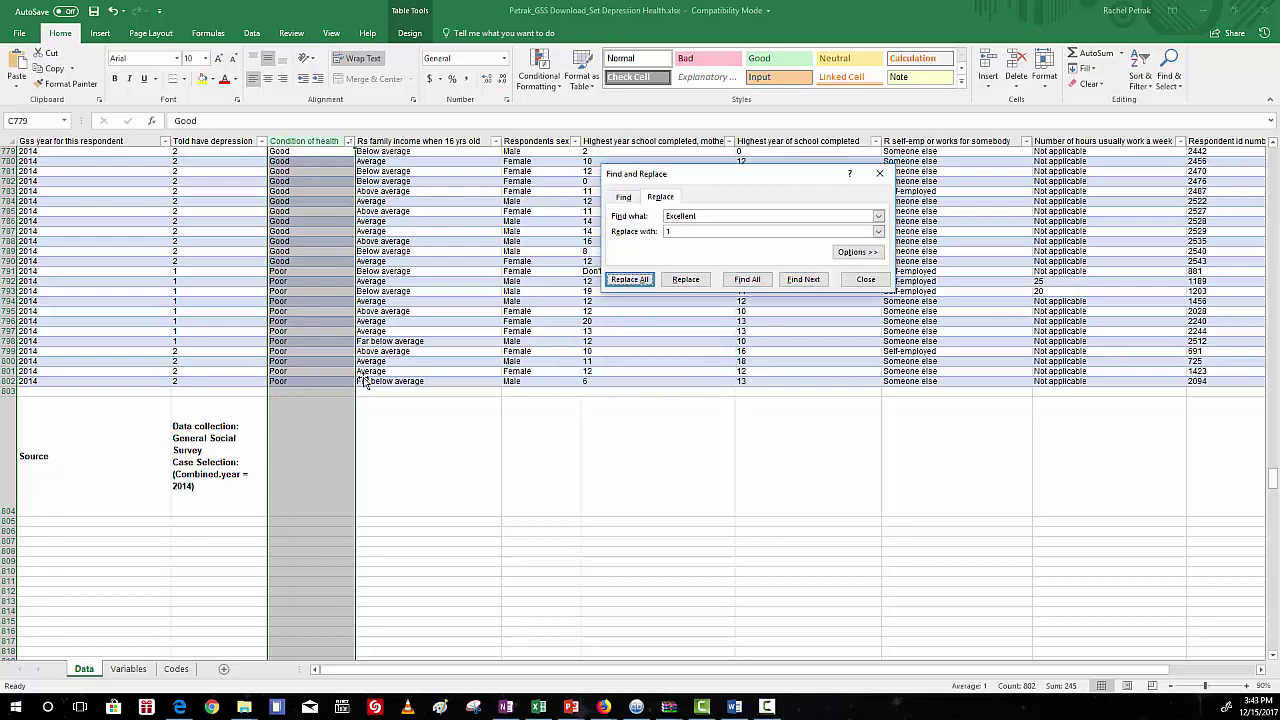
- Replace every Good answer in the Condition of health column with 2
{"action": "left_click", "coordinate": [704, 216]}
{"action": "double_click", "coordinate": [704, 216]}
{"action": "type", "text": "Good"}
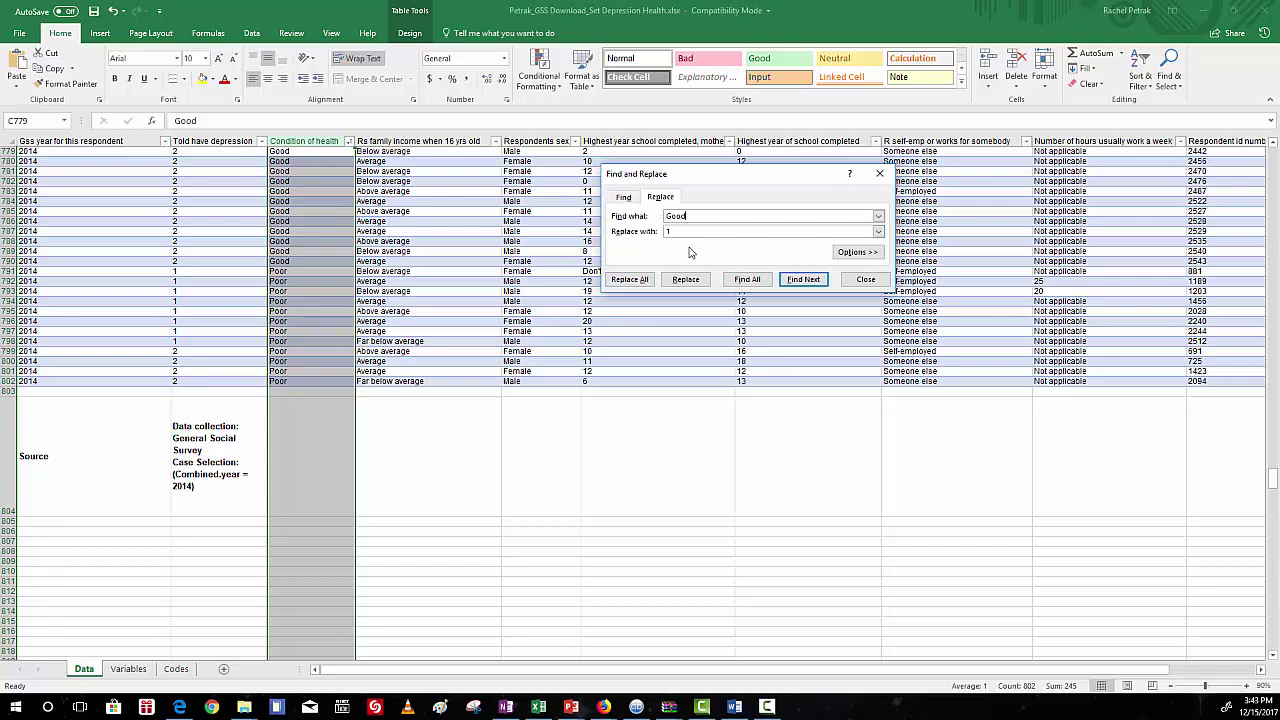
{"action": "left_click", "coordinate": [663, 233]}
{"action": "left_click", "coordinate": [630, 279]}
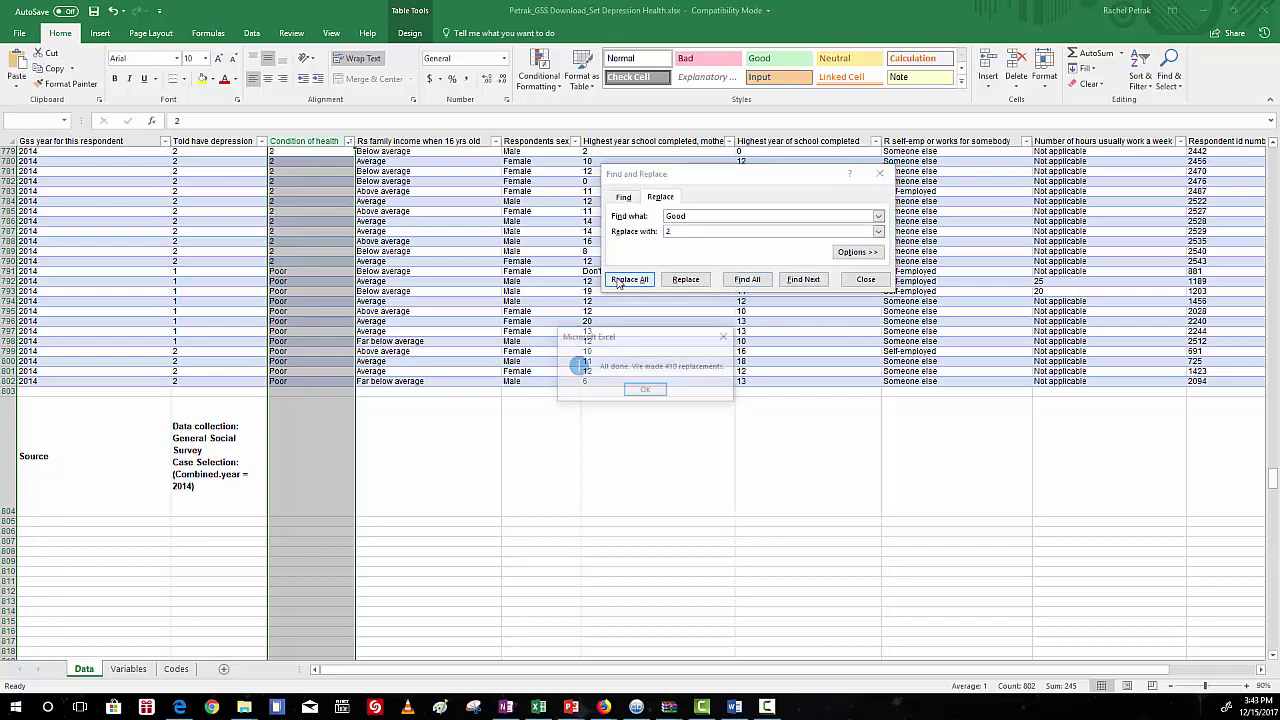
{"action": "left_click", "coordinate": [645, 390]}
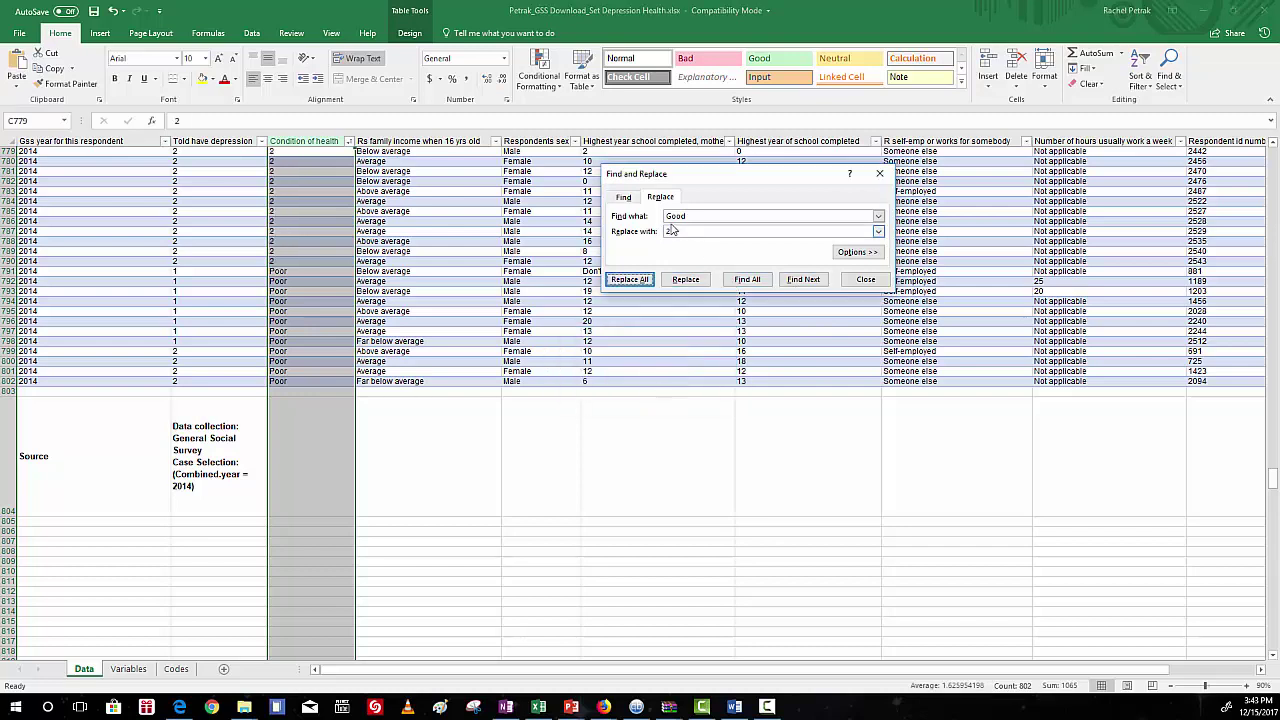
- Replace every Fair answer in the Condition of health column with 3
{"action": "double_click", "coordinate": [675, 215]}
{"action": "type", "text": "Fair"}
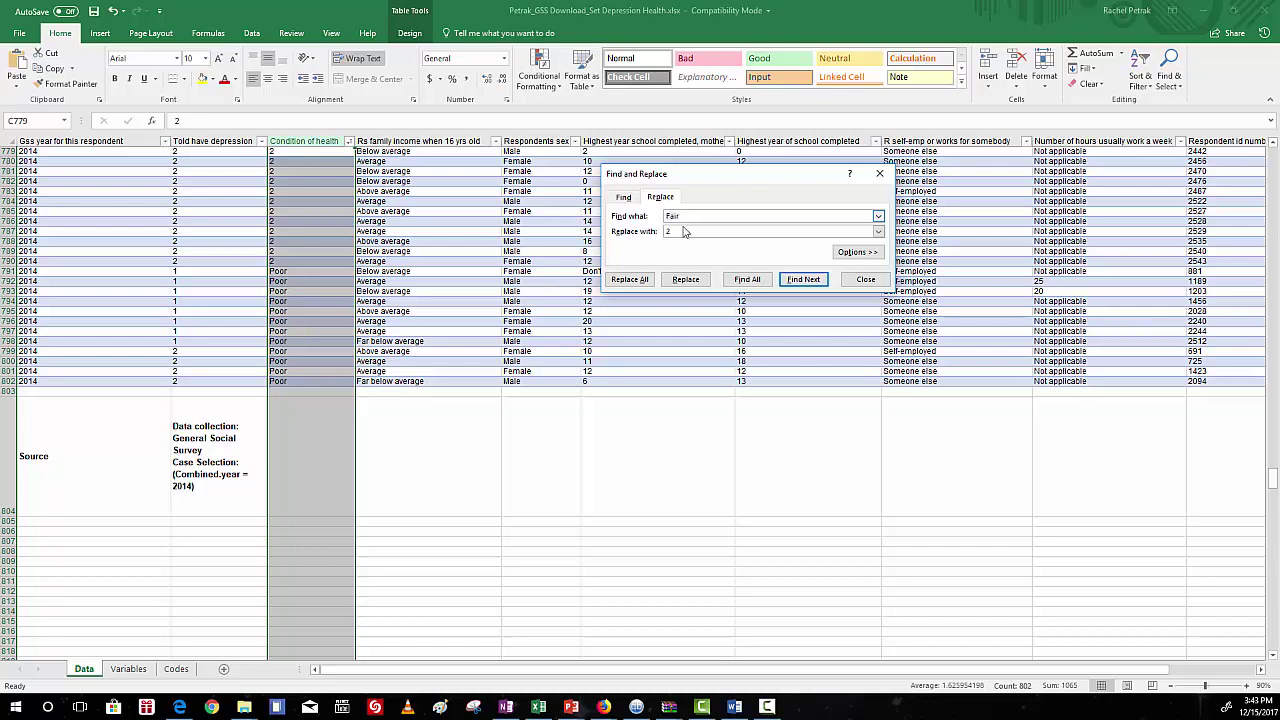
{"action": "left_click", "coordinate": [683, 233]}
{"action": "left_click", "coordinate": [630, 279]}
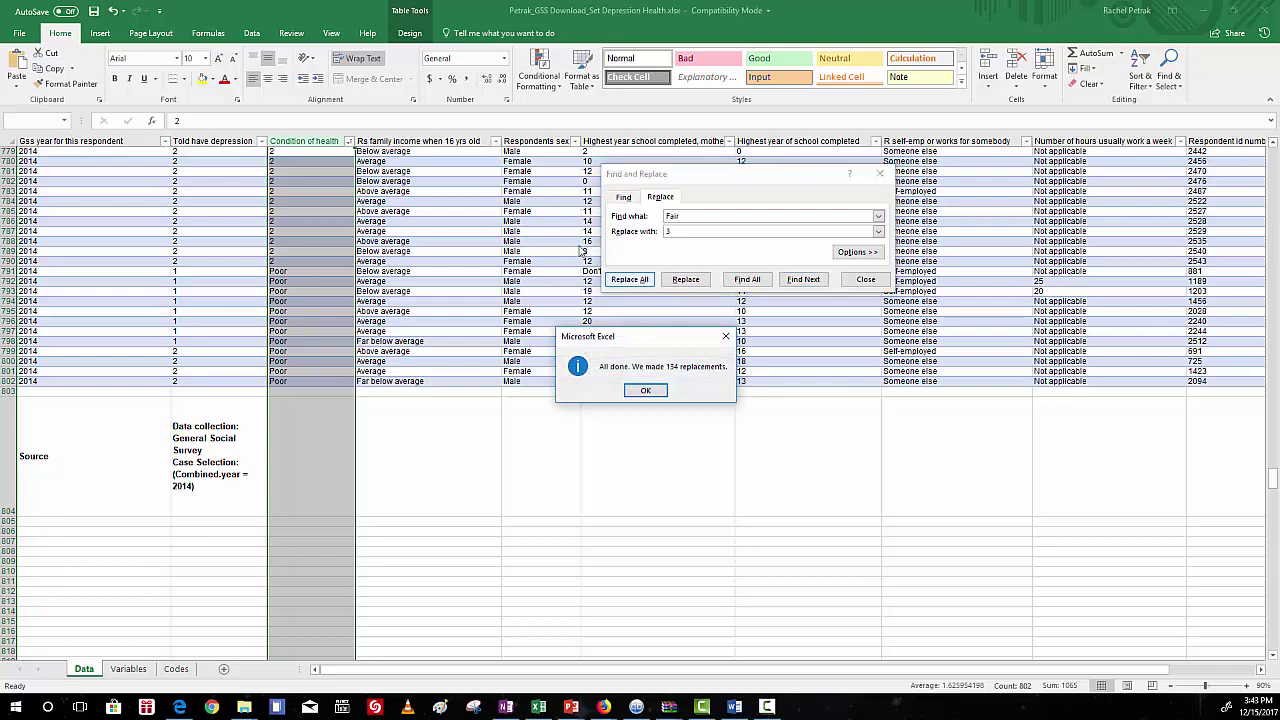
{"action": "left_click", "coordinate": [646, 390]}
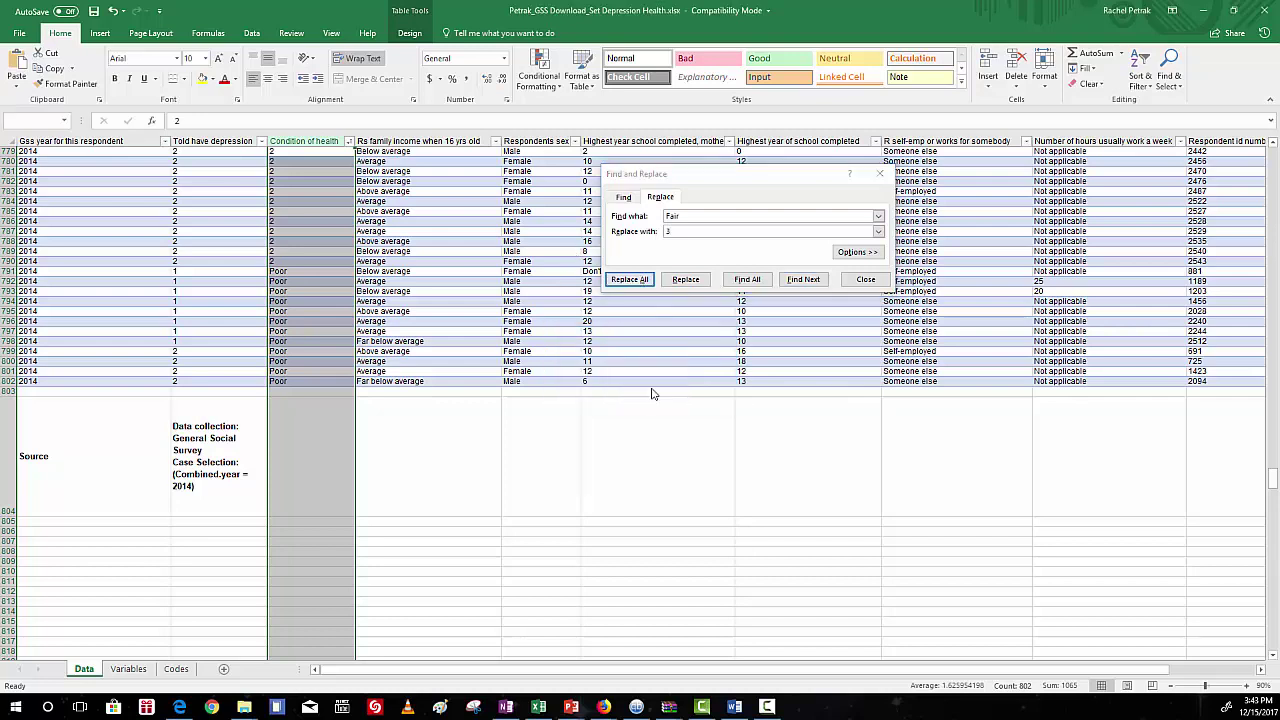
- Replace every Poor answer in the Condition of health column with 4 and close Find and Replace
{"action": "left_click", "coordinate": [684, 216]}
{"action": "double_click", "coordinate": [684, 216]}
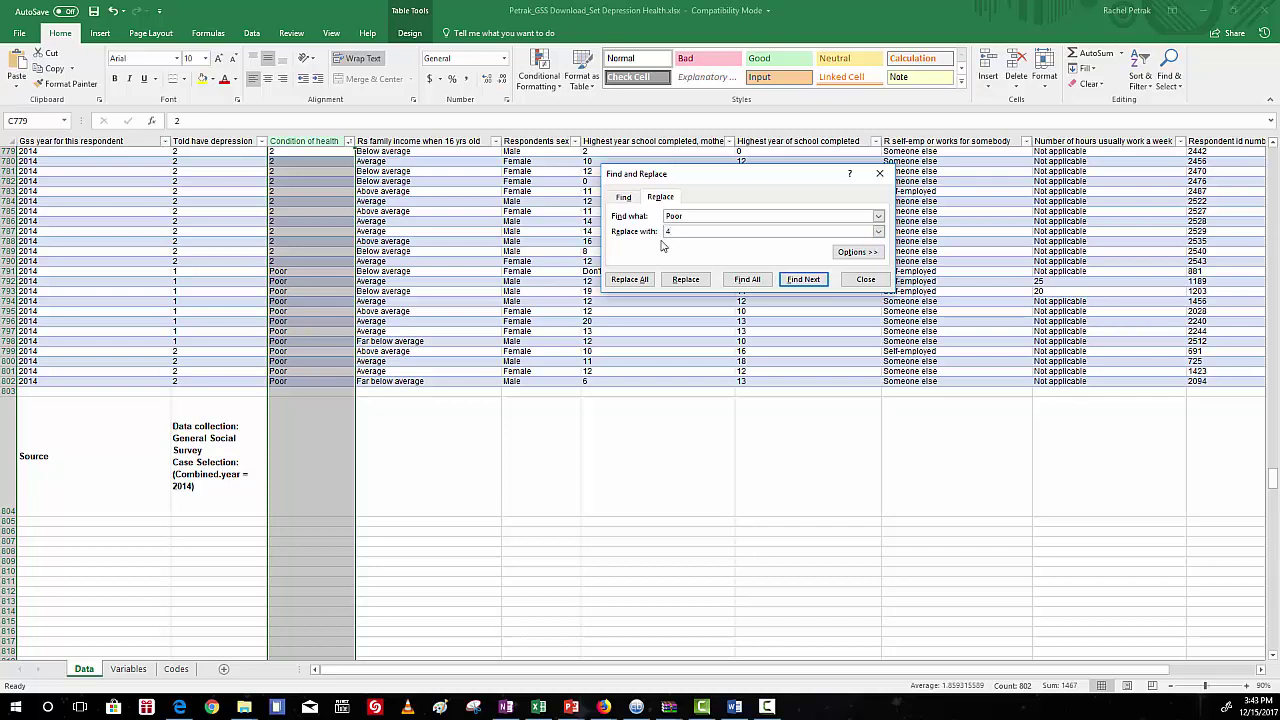
{"action": "left_click", "coordinate": [630, 279]}
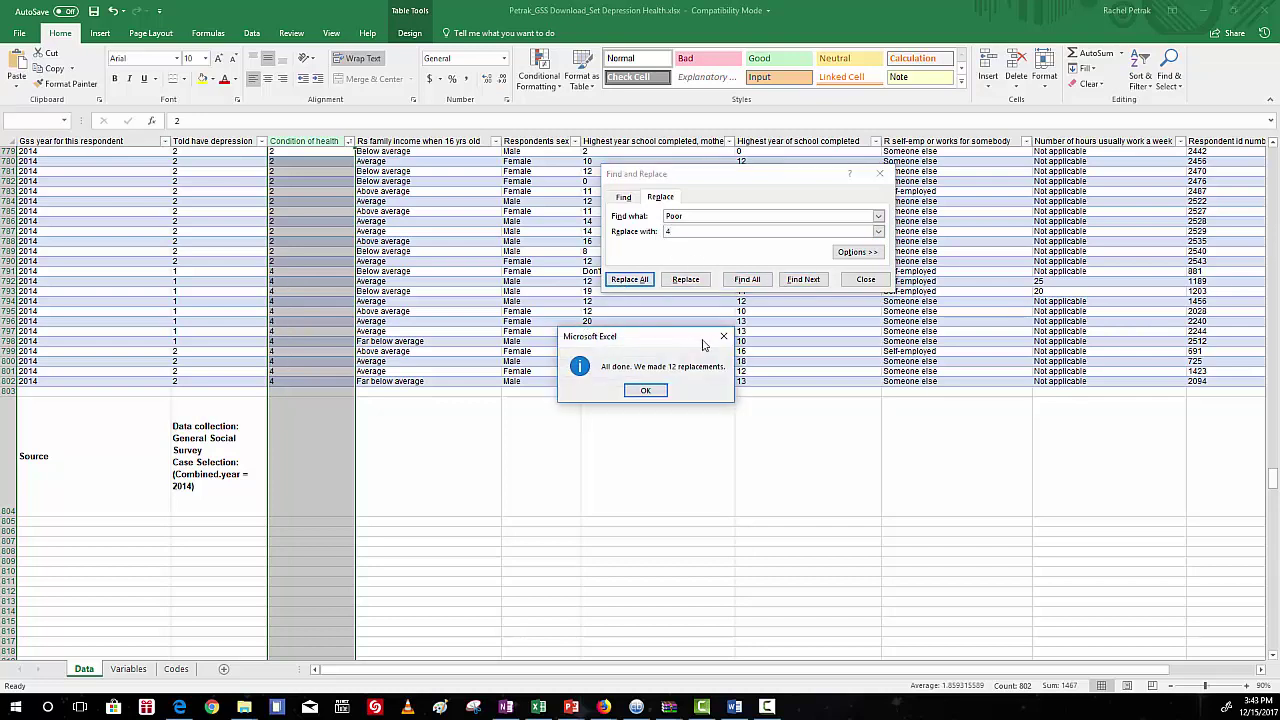
{"action": "left_click", "coordinate": [645, 391]}
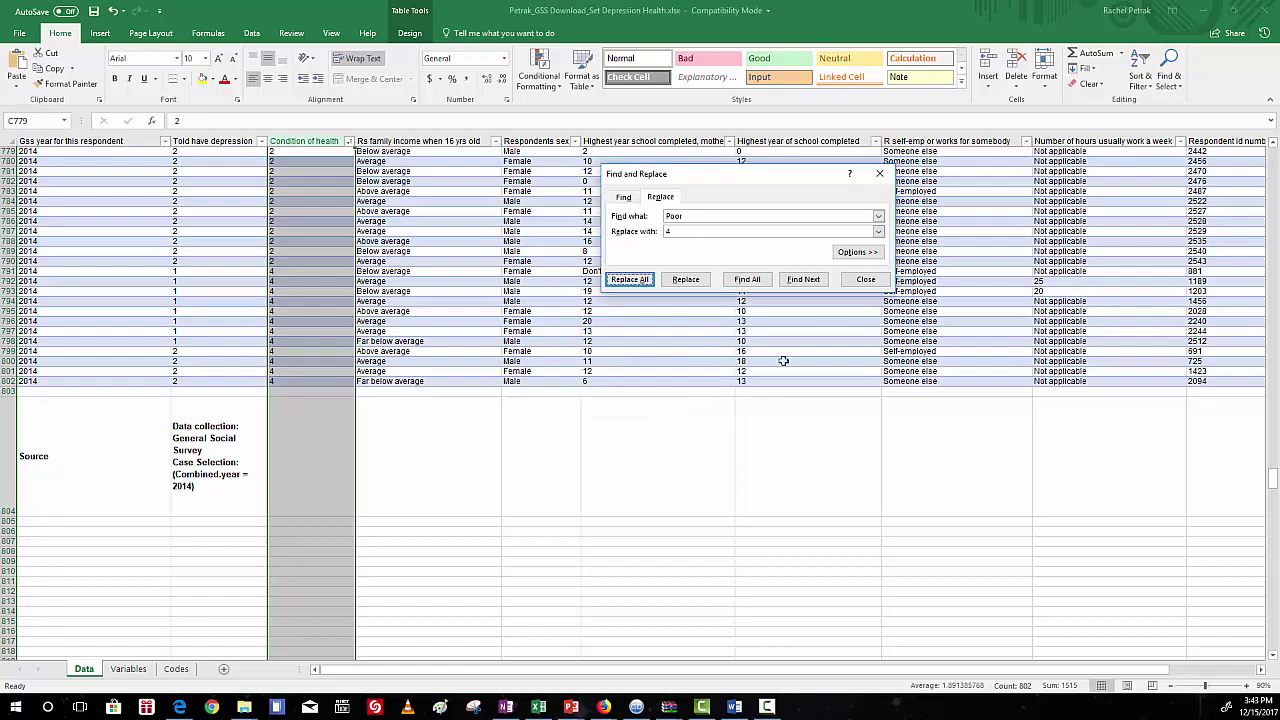
{"action": "left_click", "coordinate": [865, 279]}
- Check which values are listed in the filter of the recoded Condition of health column, keeping all of them selected
{"action": "left_click_drag", "start_coordinate": [1271, 480], "coordinate": [1272, 152]}
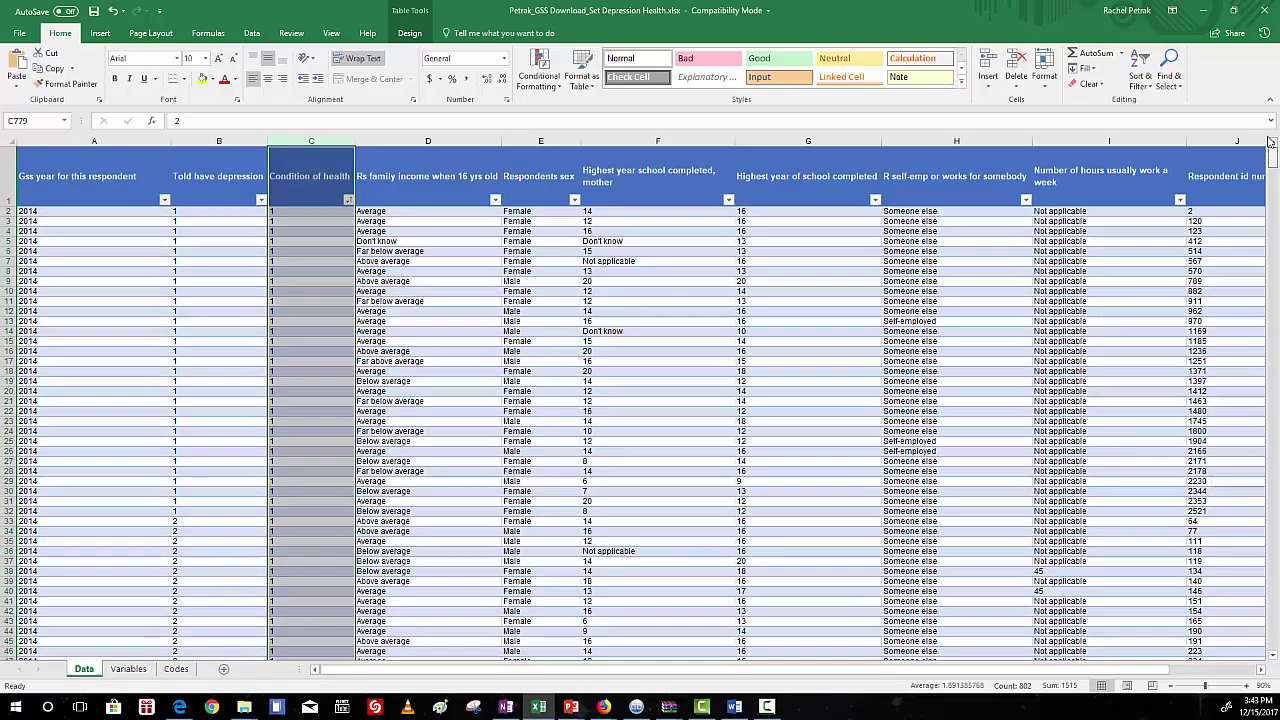
{"action": "left_click", "coordinate": [348, 200]}
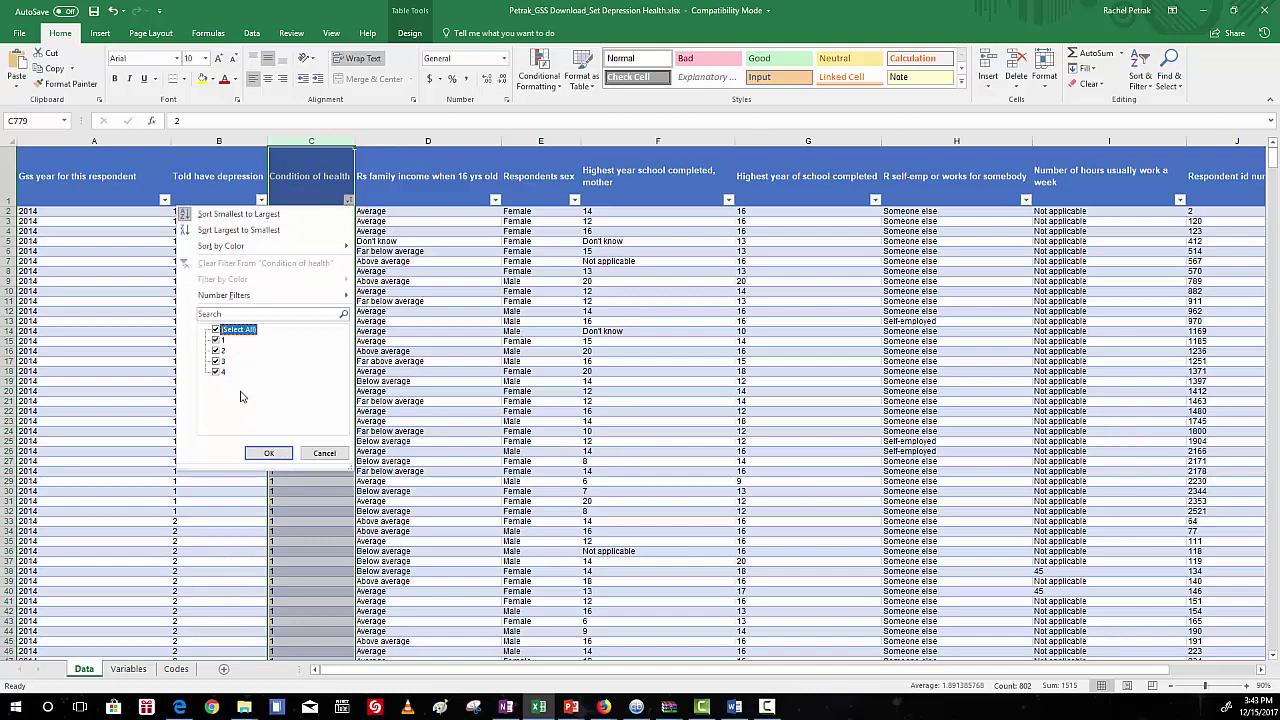
{"action": "left_click", "coordinate": [266, 457]}
{"action": "left_click", "coordinate": [303, 342]}
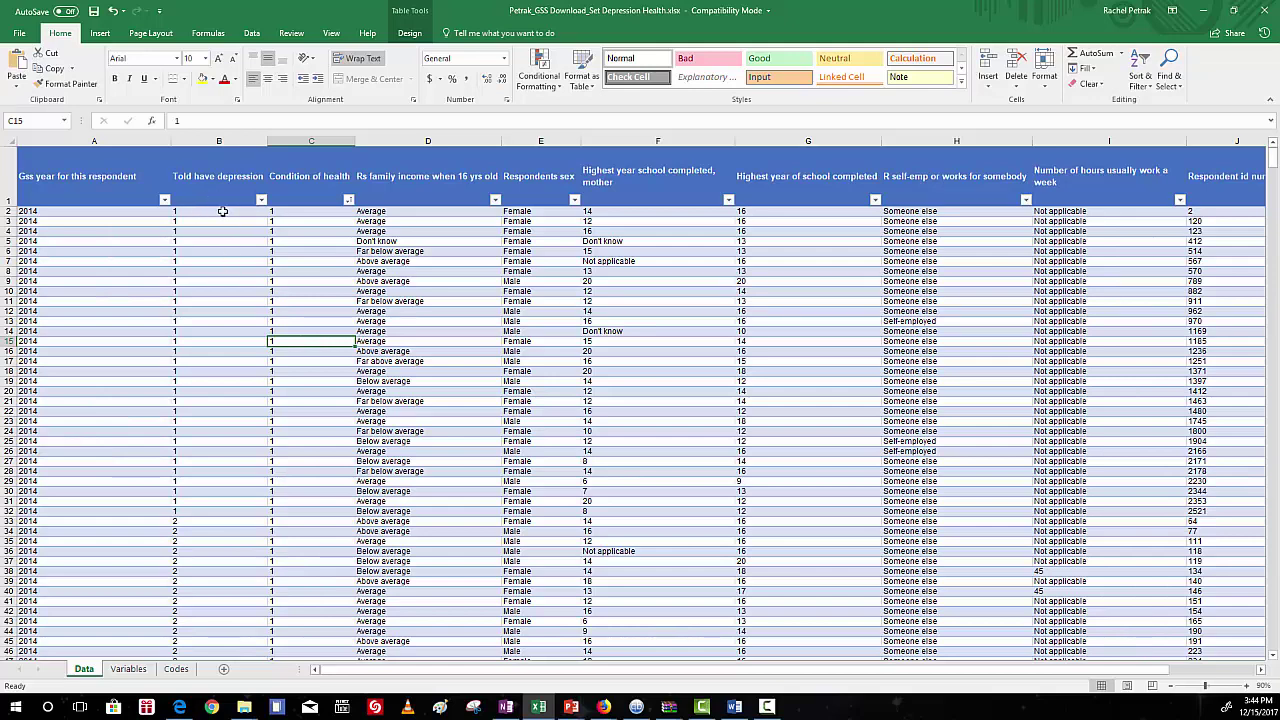
{"action": "left_click", "coordinate": [182, 185]}
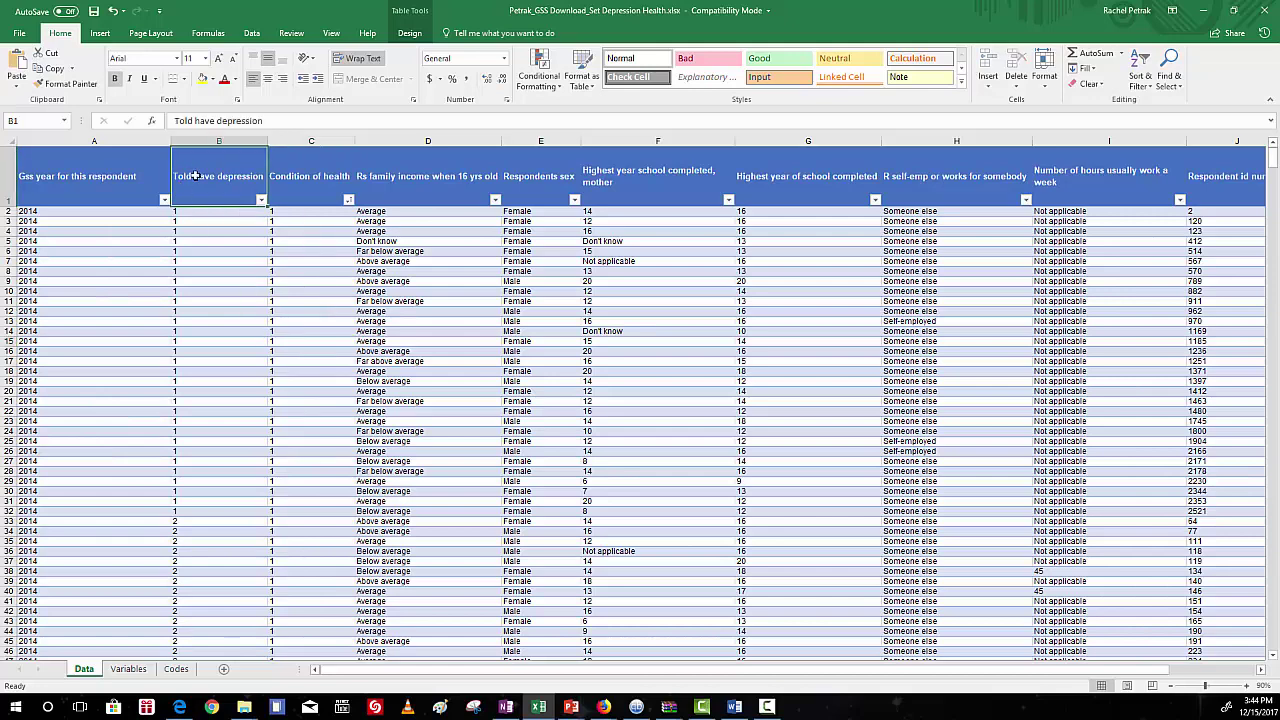
{"action": "left_click", "coordinate": [225, 137]}
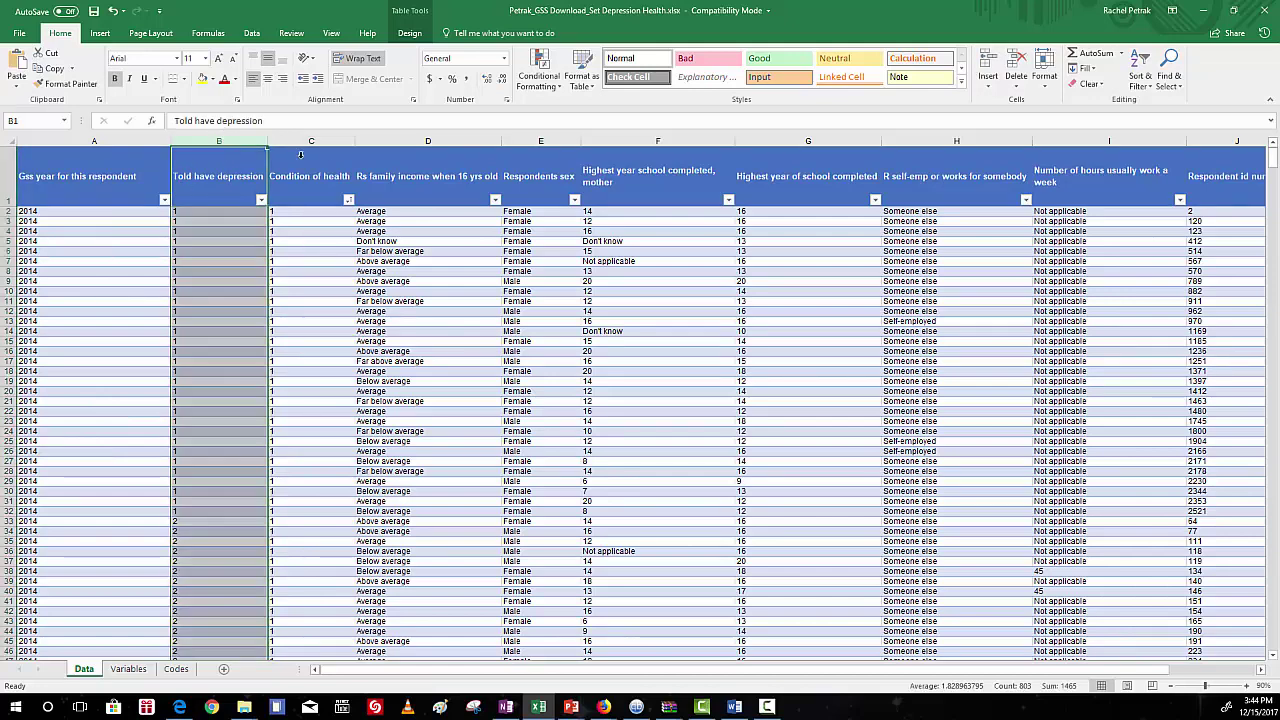
{"action": "left_click", "coordinate": [324, 140]}
{"action": "left_click", "coordinate": [215, 410]}
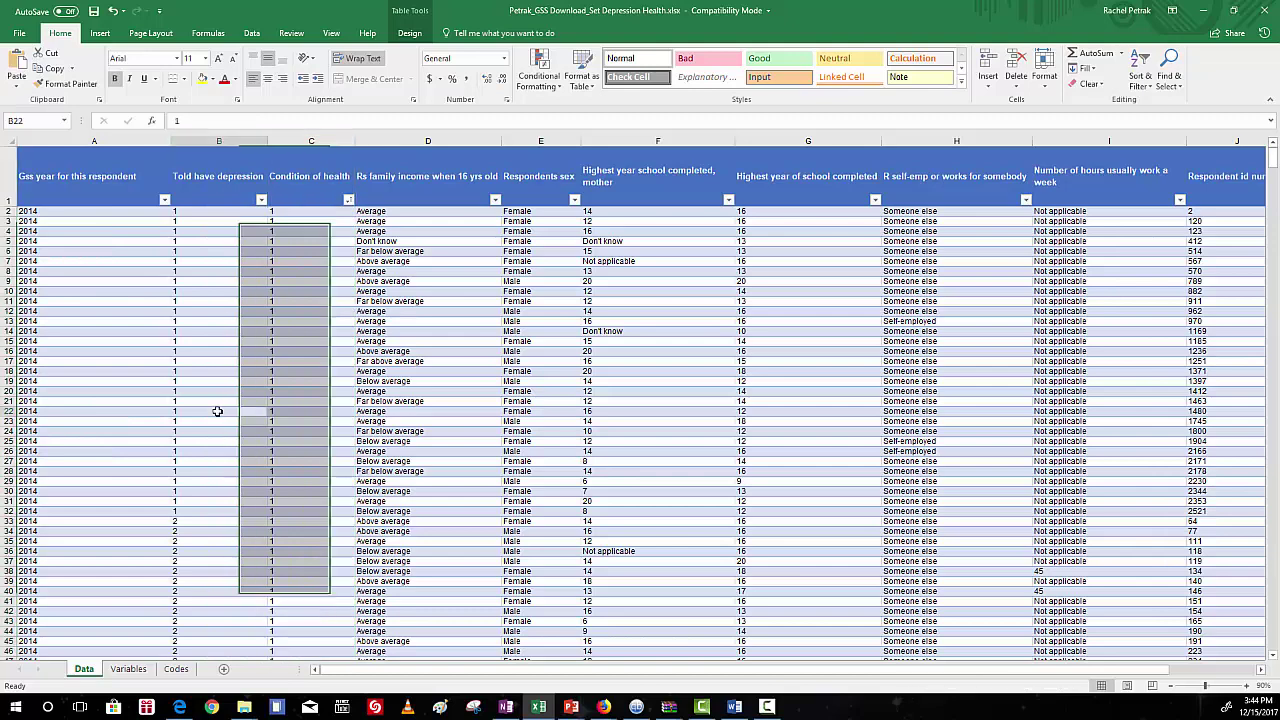